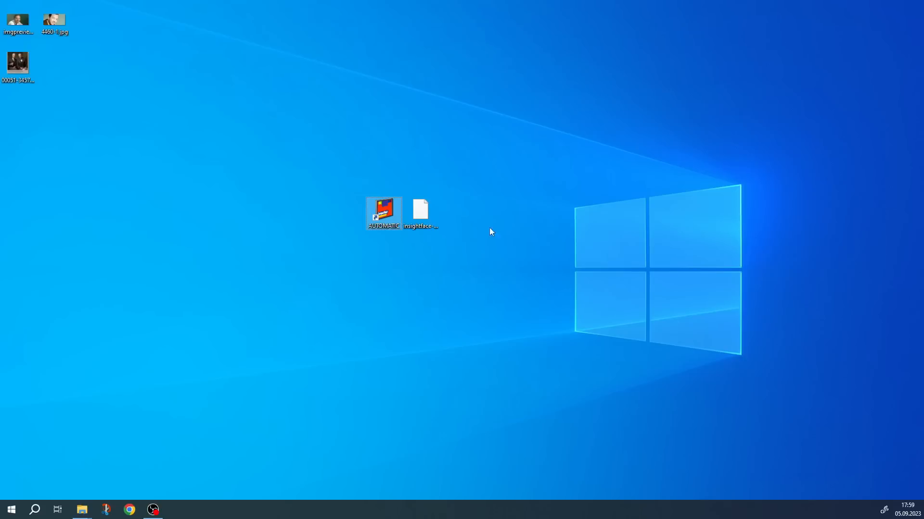
Copy insightface-0.7.3-cp310-cp310-win_amd64.whl from the desktop into the AUTOMATIC folder and open PowerShell in that folder
left_click(426, 207)
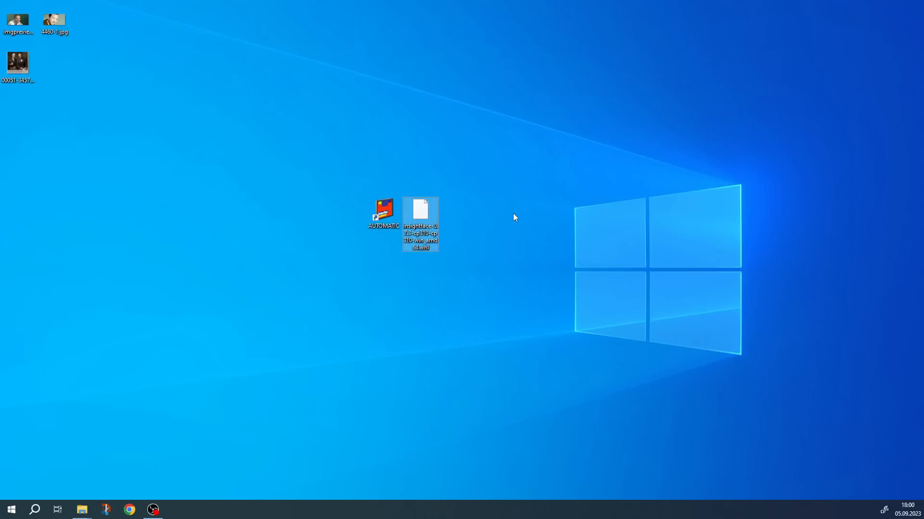
left_click(383, 206)
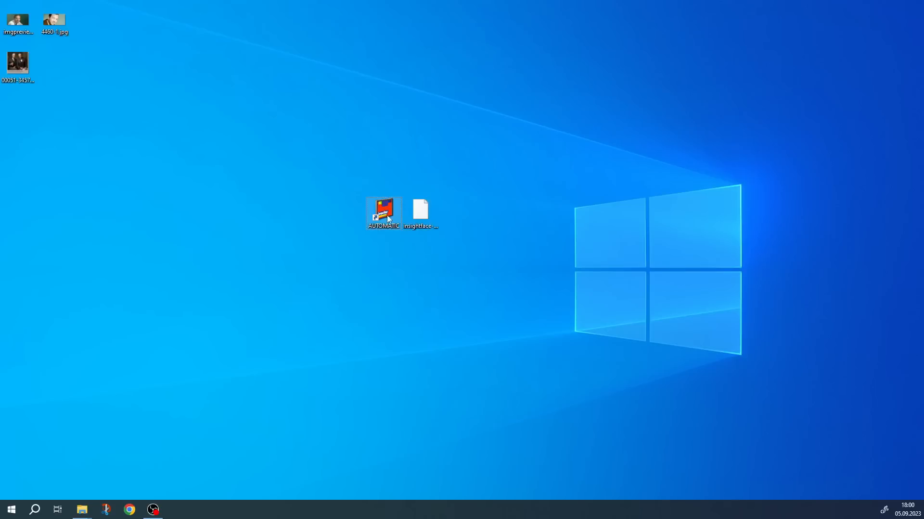
right_click(383, 207)
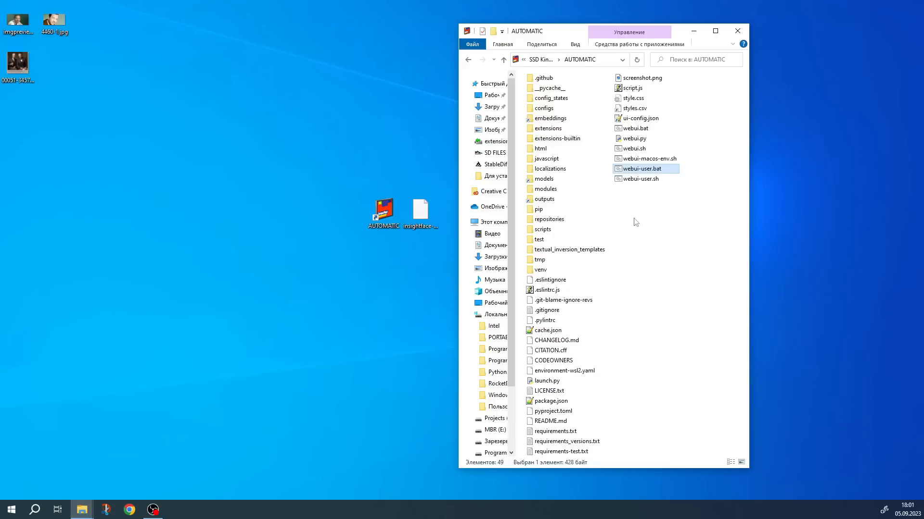
left_click_drag(420, 211, 698, 262)
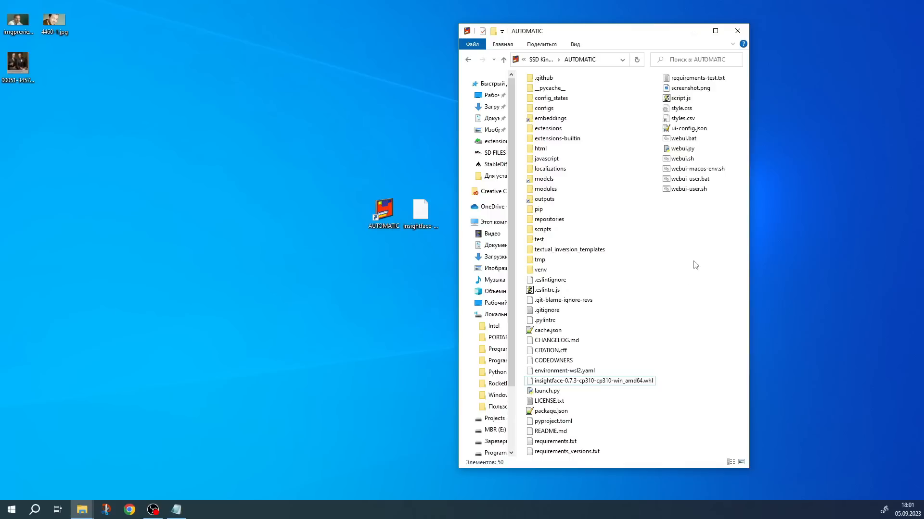
right_click(696, 304)
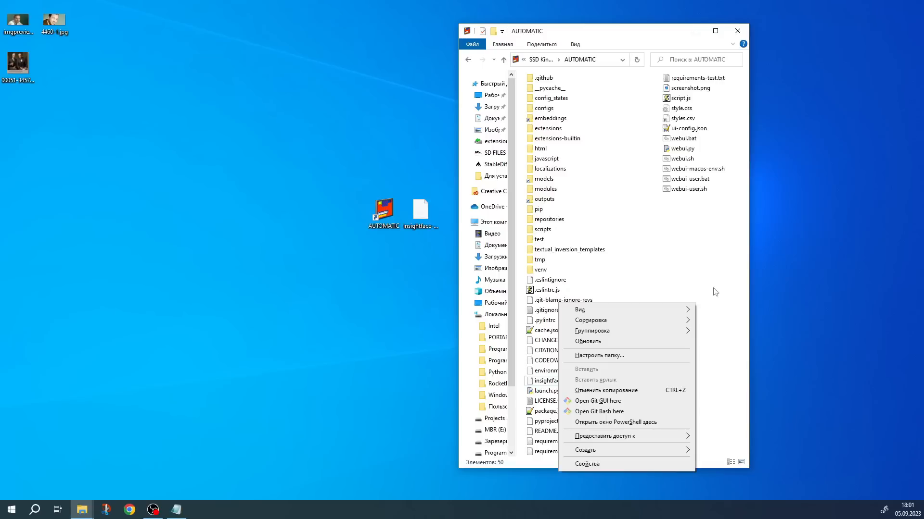
left_click(630, 424)
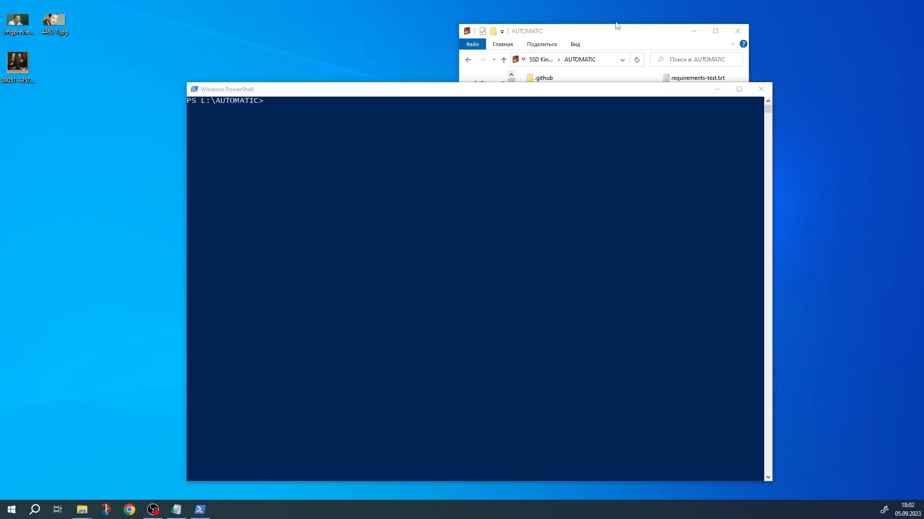
left_click(622, 35)
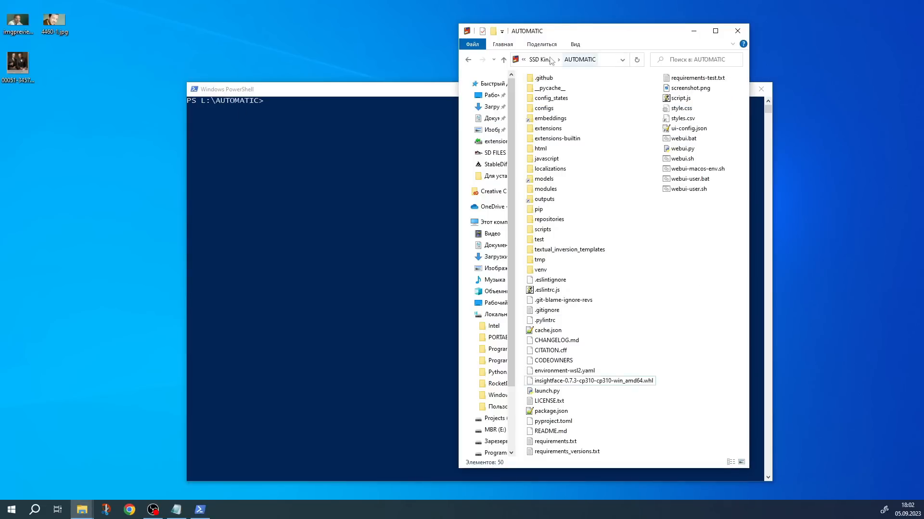
left_click(609, 62)
type("cm")
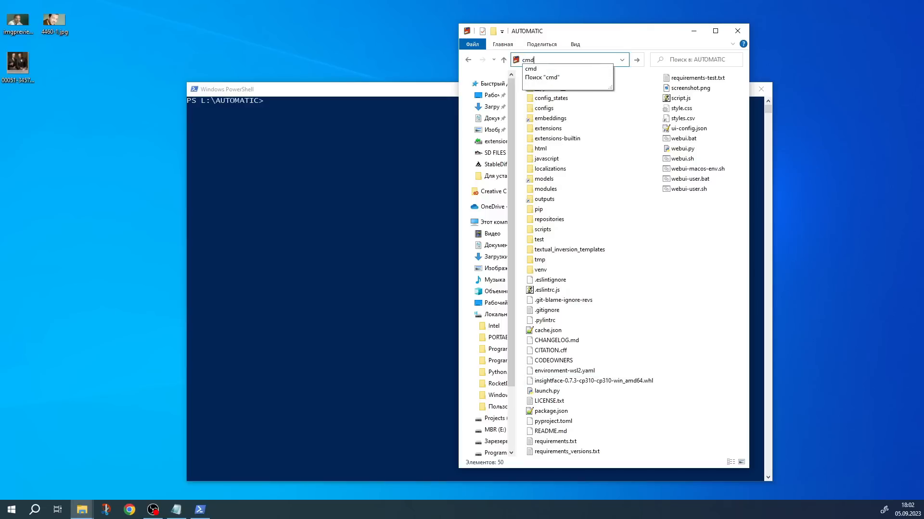
type("d")
key("Return")
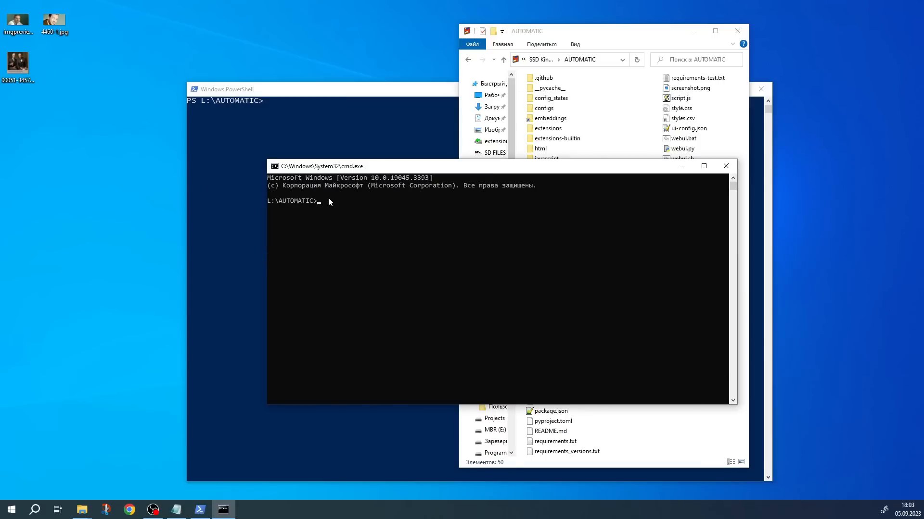
left_click(329, 199)
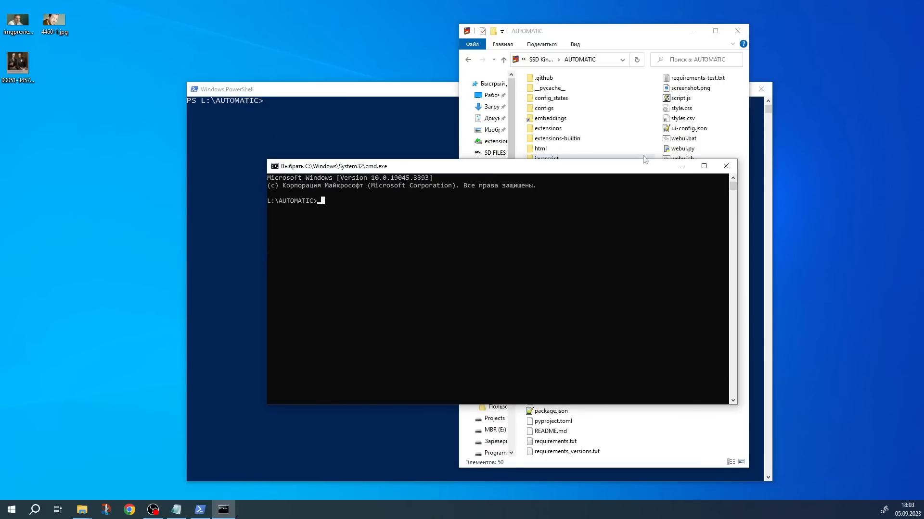
left_click(726, 166)
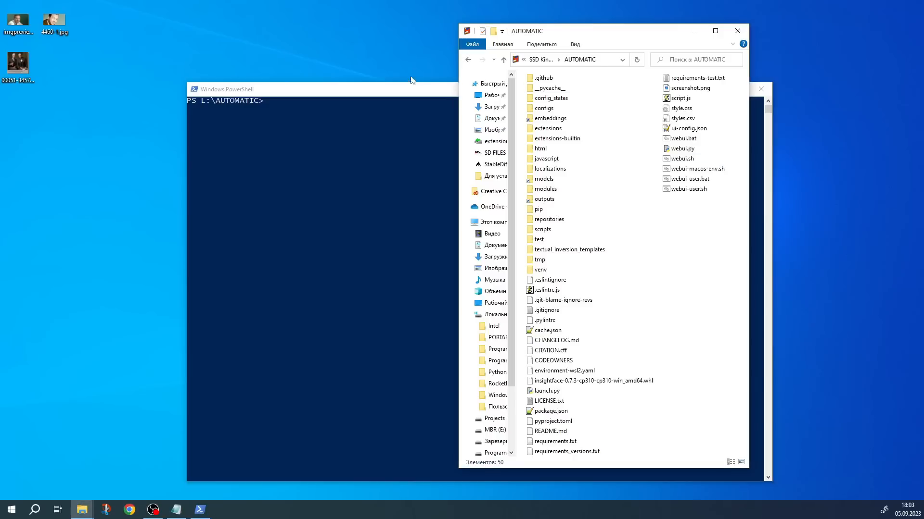
Enter L:\AUTOMATIC\venv\Scripts\python.exe -m pip install insightface-0.7.3-cp310-cp310-win_amd64.whl at the PowerShell prompt
left_click(332, 92)
left_click(296, 114)
left_click(150, 165)
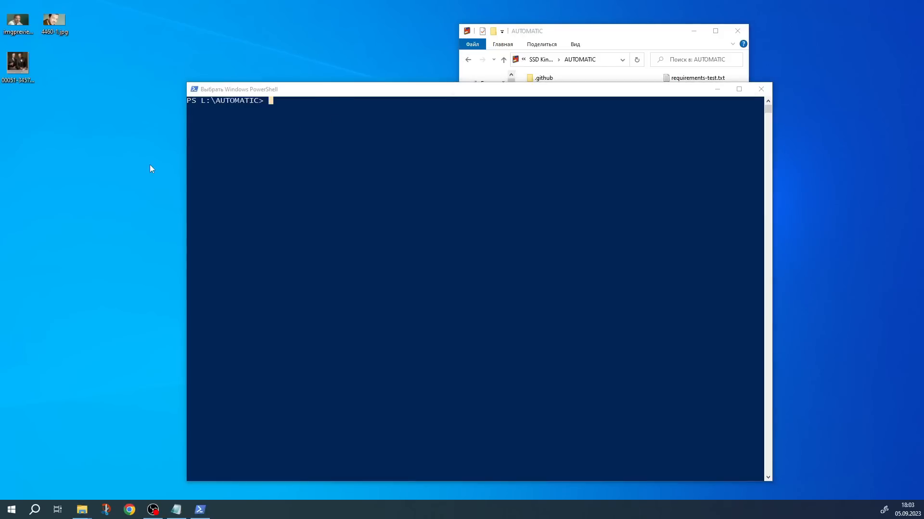
left_click(289, 107)
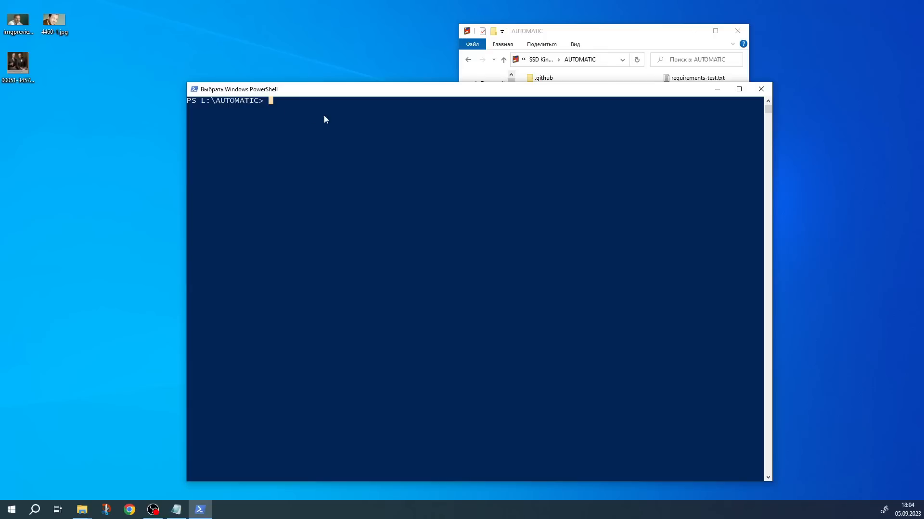
right_click(283, 107)
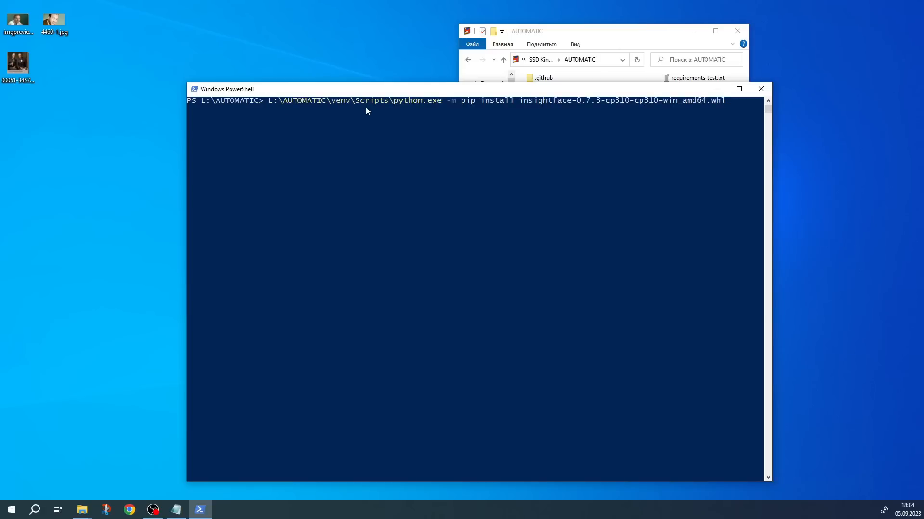
Check the L:\AUTOMATIC folder path and the remainder of the entered command, and run it to install insightface
left_click(270, 105)
key("Right")
key("Right")
key("Right")
key("Right")
left_click_drag(271, 104, 324, 103)
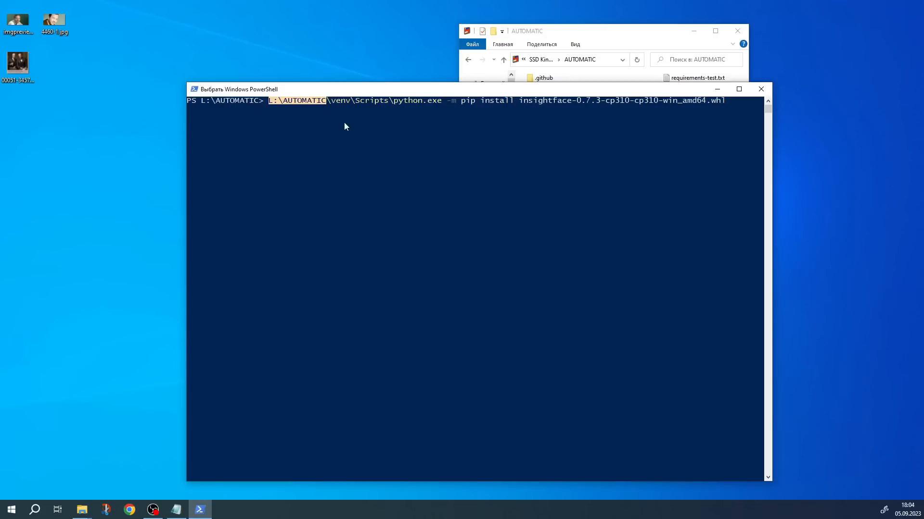
left_click(329, 102)
left_click_drag(332, 103, 729, 101)
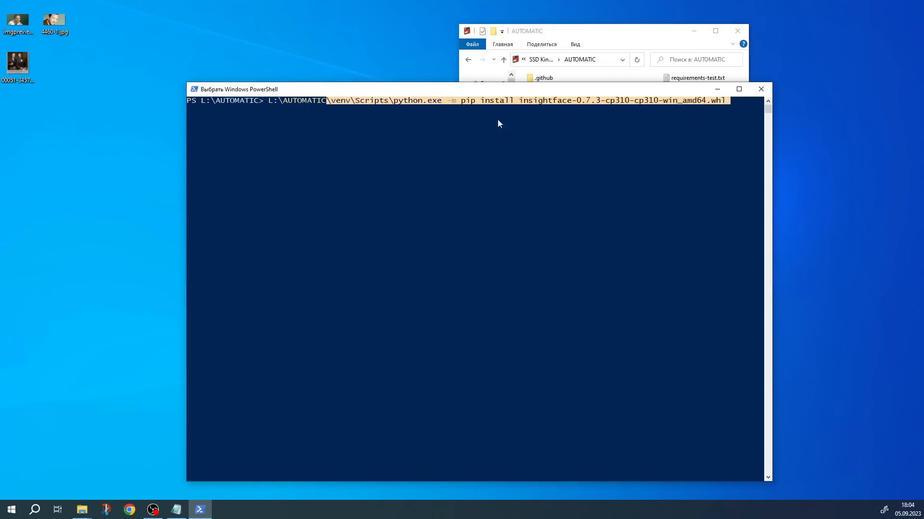
left_click(357, 107)
left_click_drag(299, 102, 325, 101)
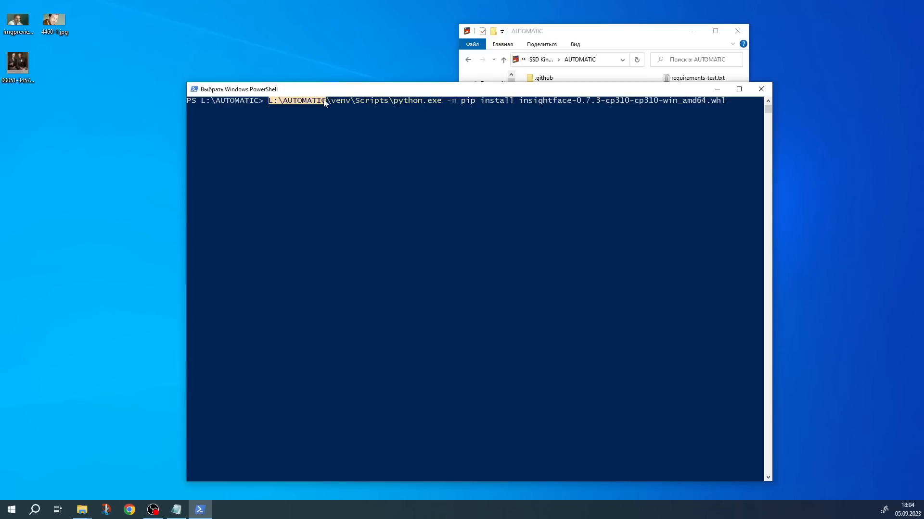
left_click(723, 101)
key("Return")
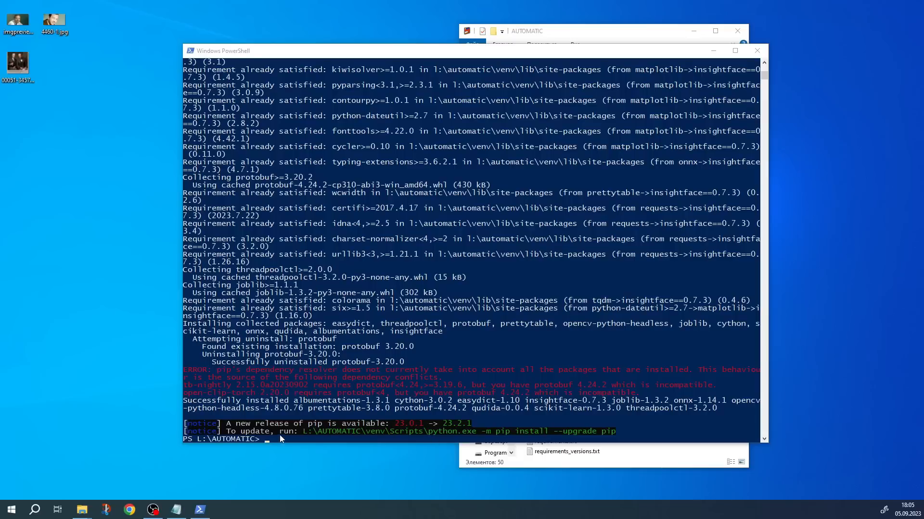
Upgrade pip by copying and running the suggested command L:\AUTOMATIC\venv\Scripts\python.exe -m pip install --upgrade pip
left_click(304, 431)
left_click_drag(305, 431, 613, 432)
key("super+c")
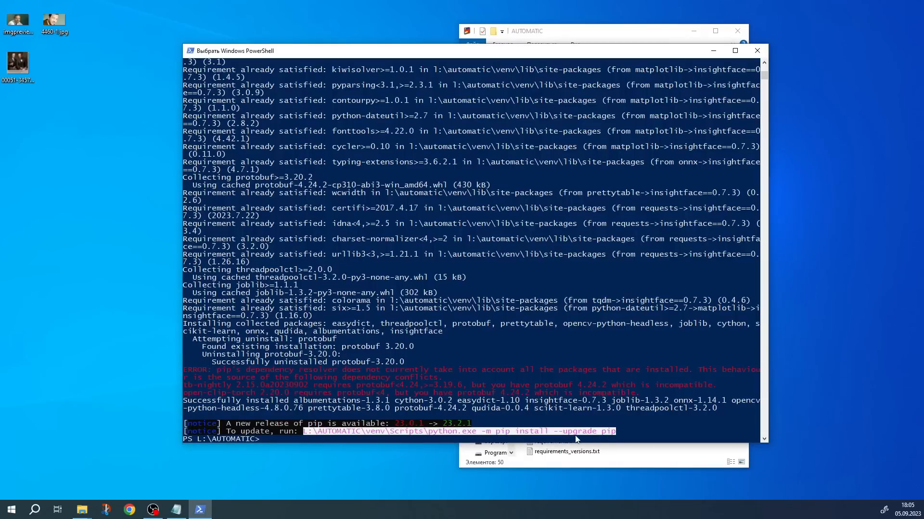
left_click(266, 439)
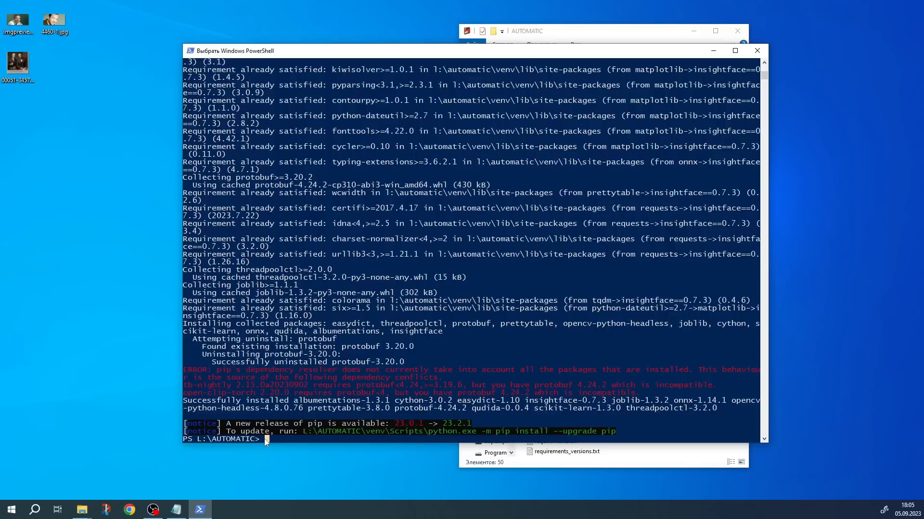
right_click(265, 439)
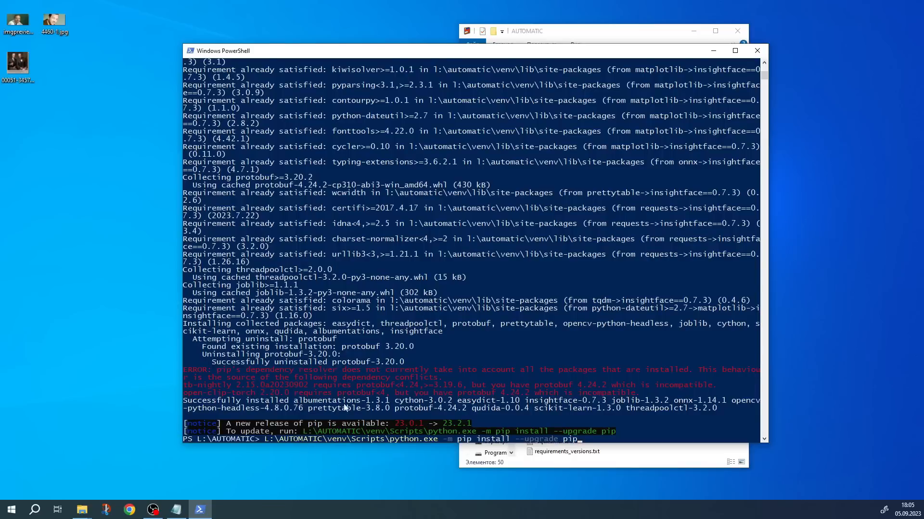
scroll(307, 408, "down", 2)
left_click_drag(265, 394, 322, 393)
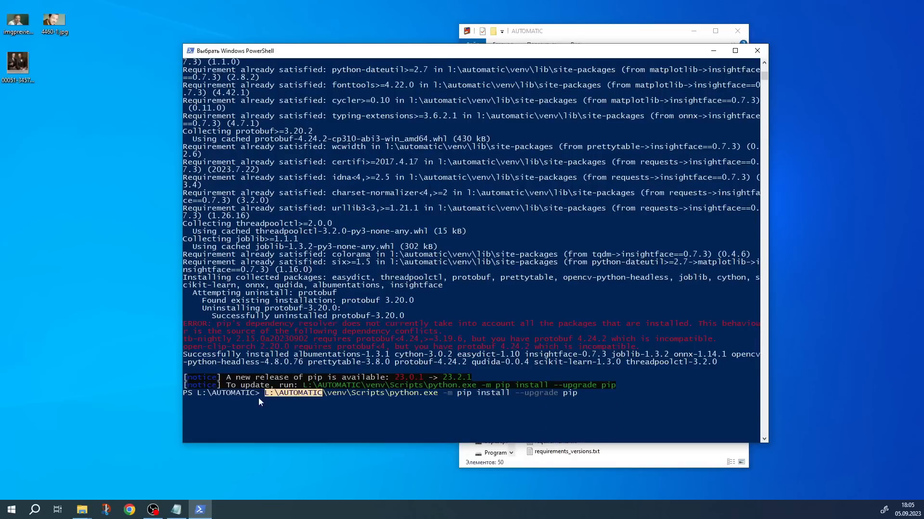
left_click(581, 396)
key("Return")
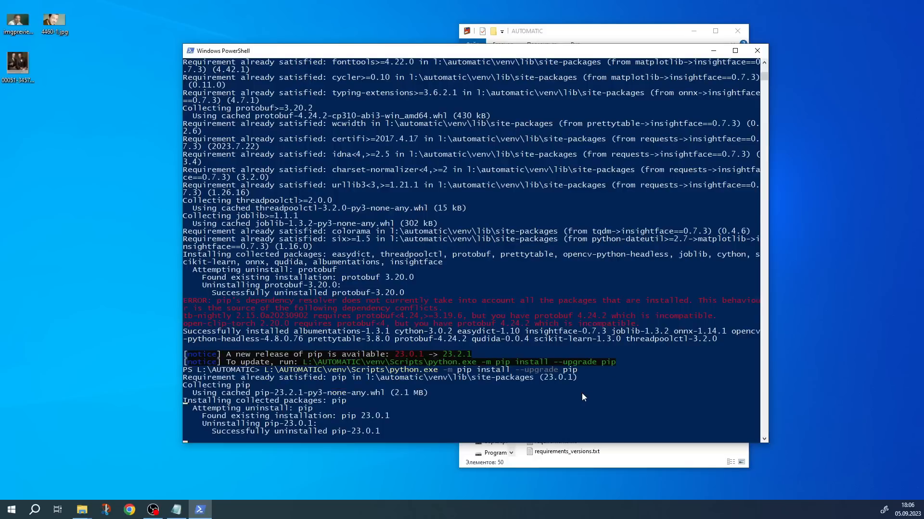
left_click(76, 349)
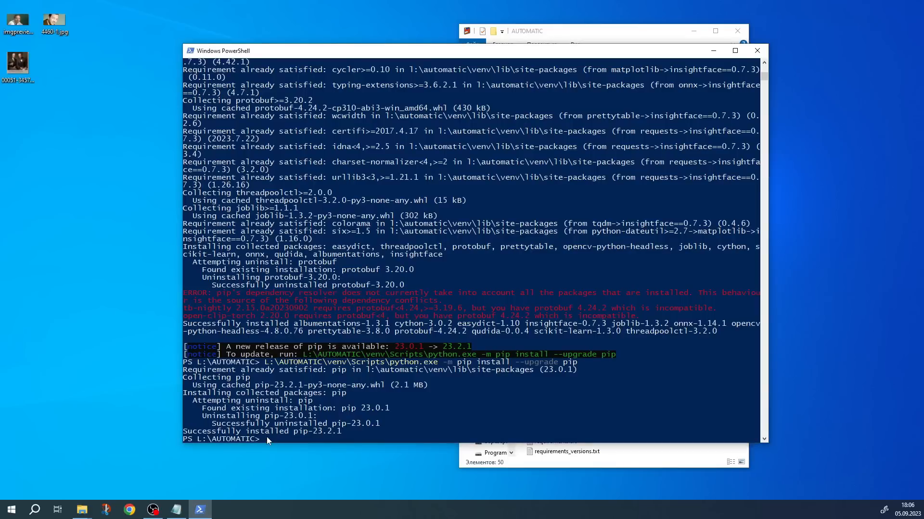
Run the earlier insightface-0.7.3 wheel installation command again and close PowerShell
key("Up")
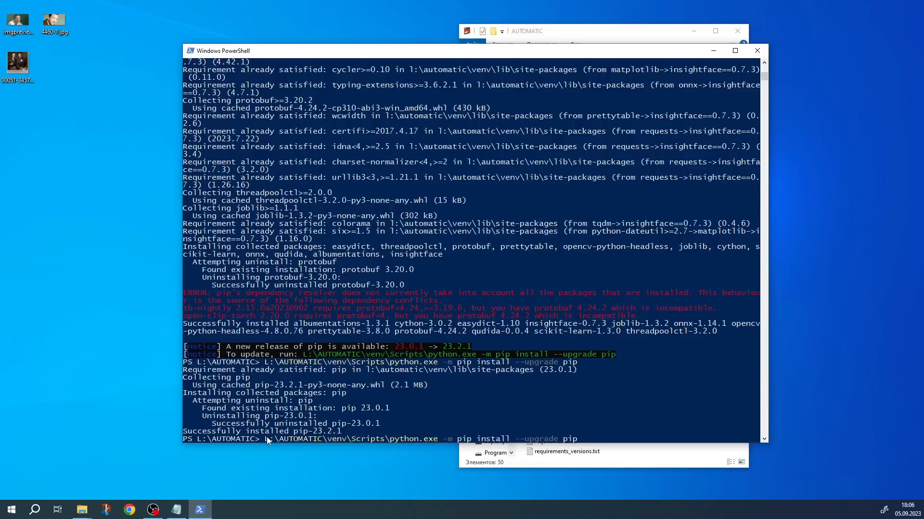
key("Up")
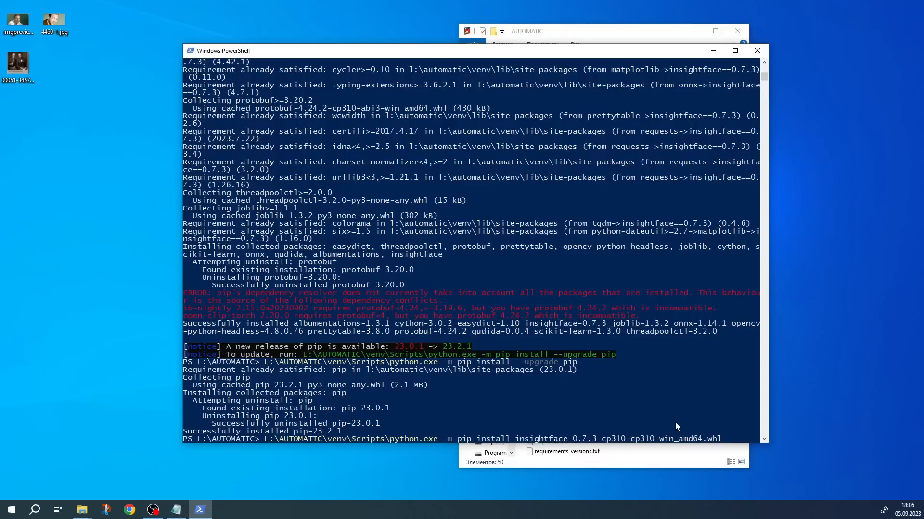
key("Return")
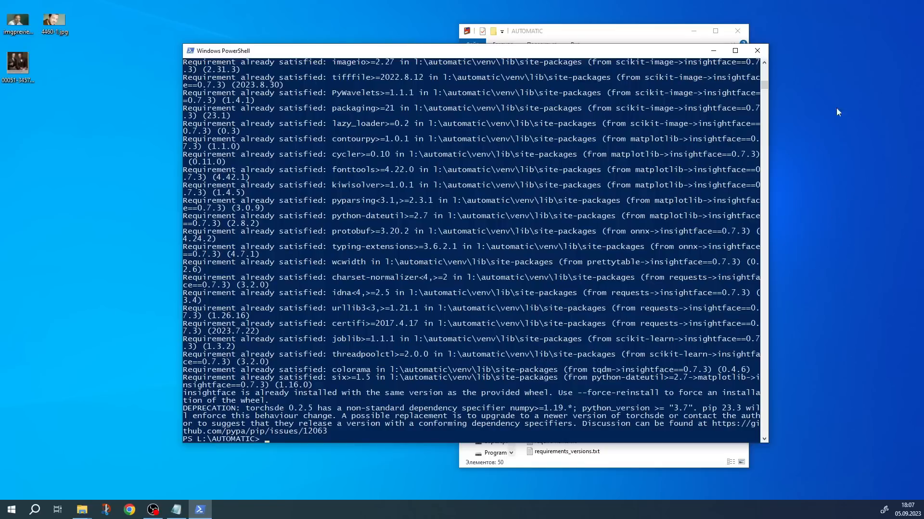
left_click(761, 51)
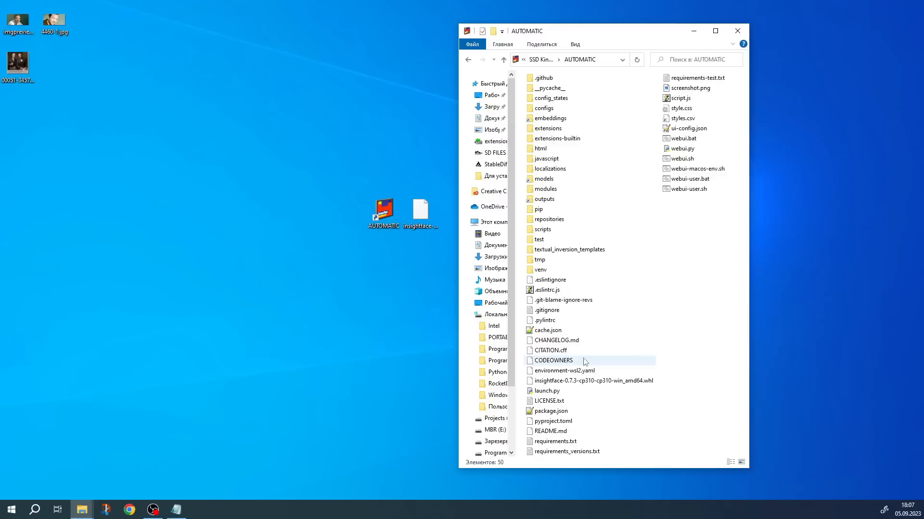
Launch the Stable Diffusion web UI from the AUTOMATIC desktop shortcut
double_click(384, 211)
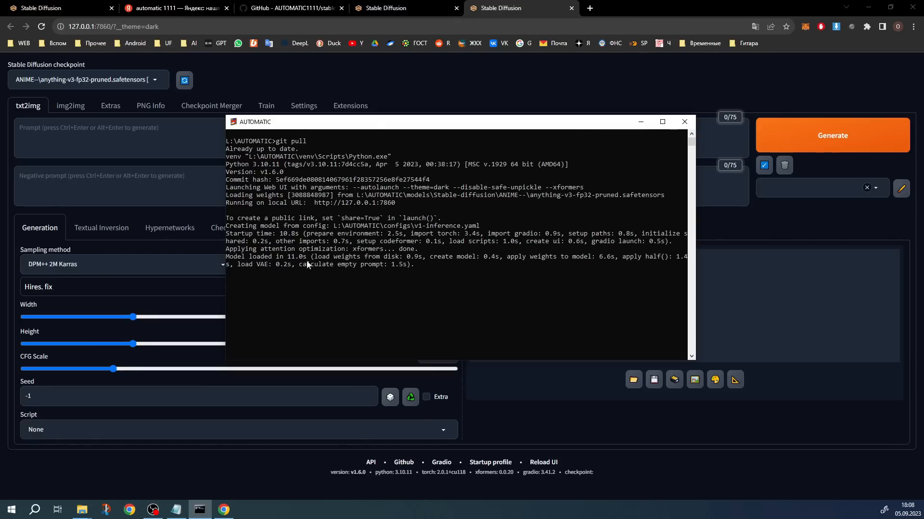
left_click(344, 469)
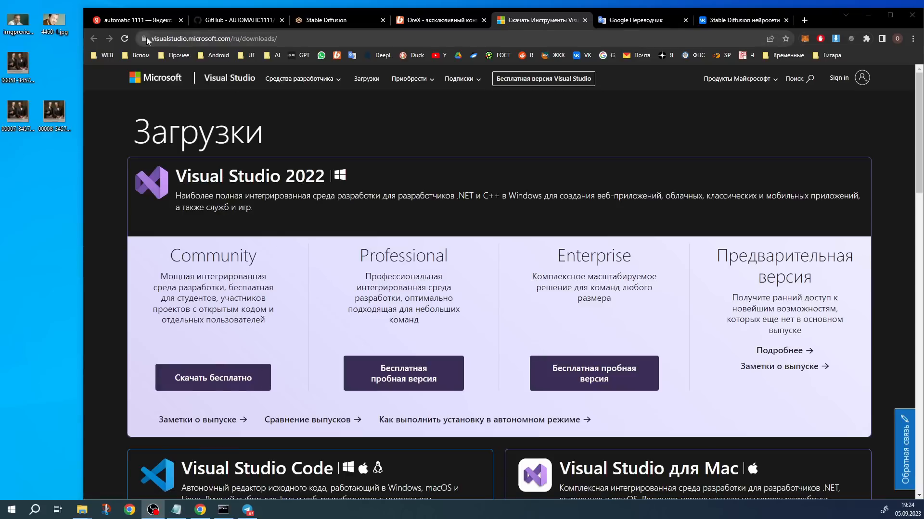
Download the free Visual Studio 2022 Community installer, save VisualStudioSetup.exe to the desktop, and show the desktop
left_click(304, 42)
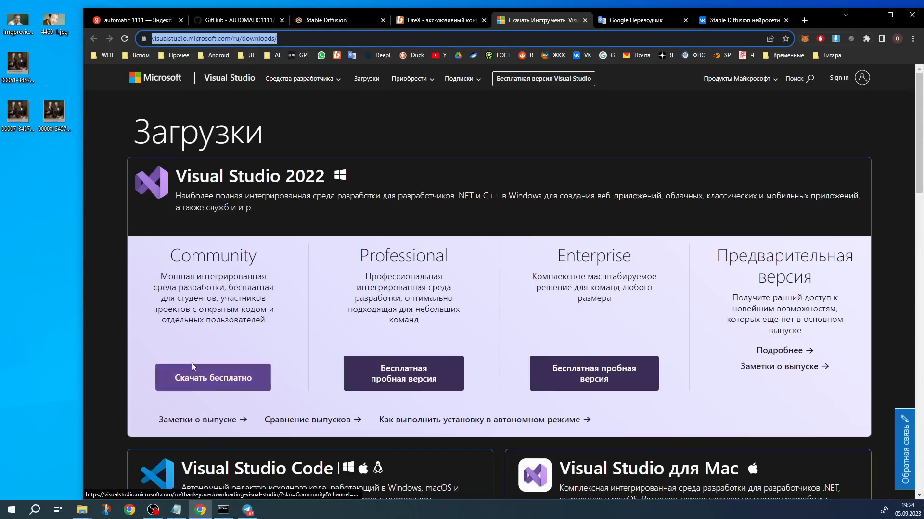
left_click(210, 380)
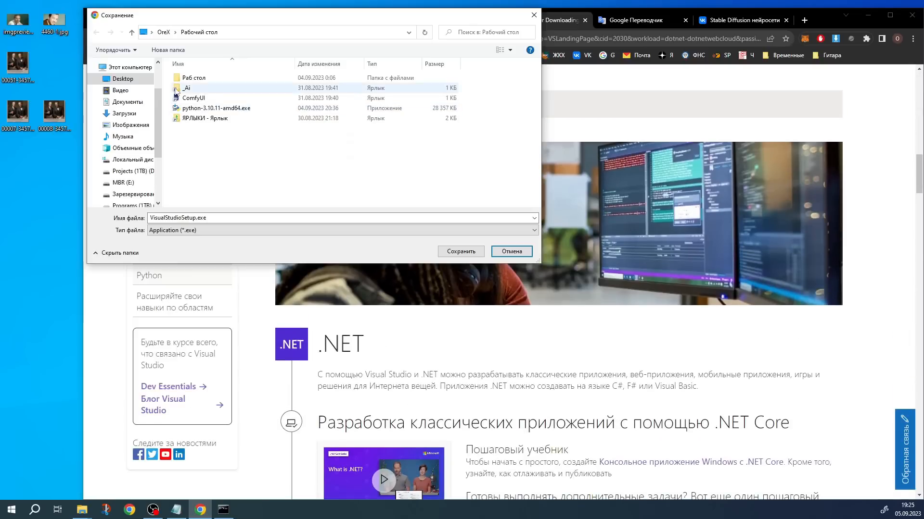
left_click(467, 253)
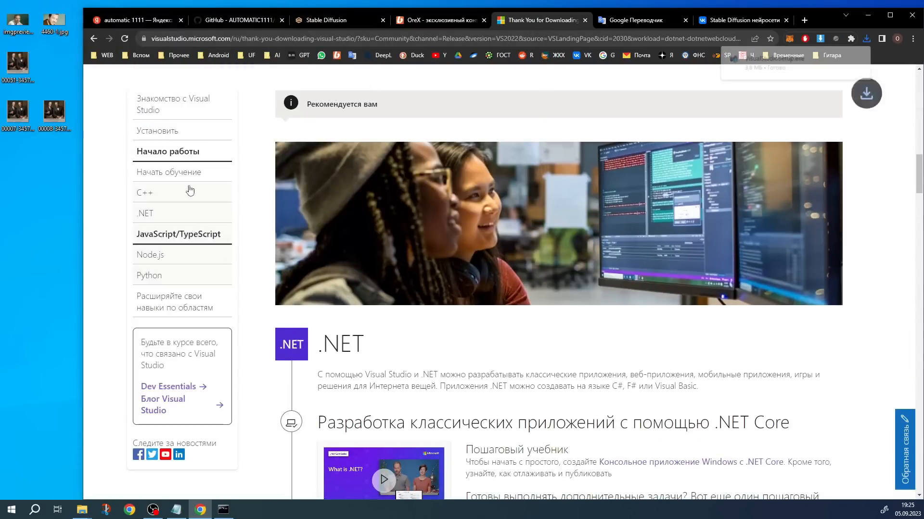
key("super+d")
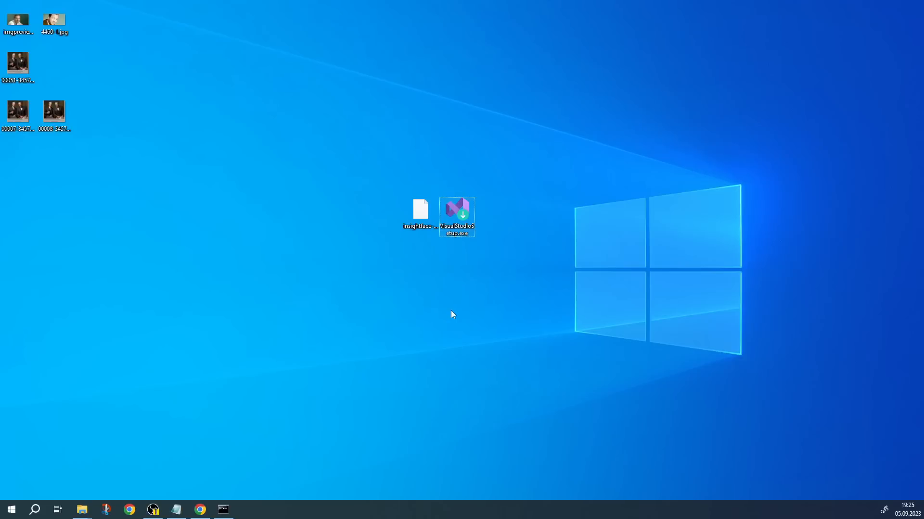
Run VisualStudioSetup.exe, select the "Разработка классических приложений на C++" workload for Visual Studio Community 2022, and show the desktop
double_click(459, 212)
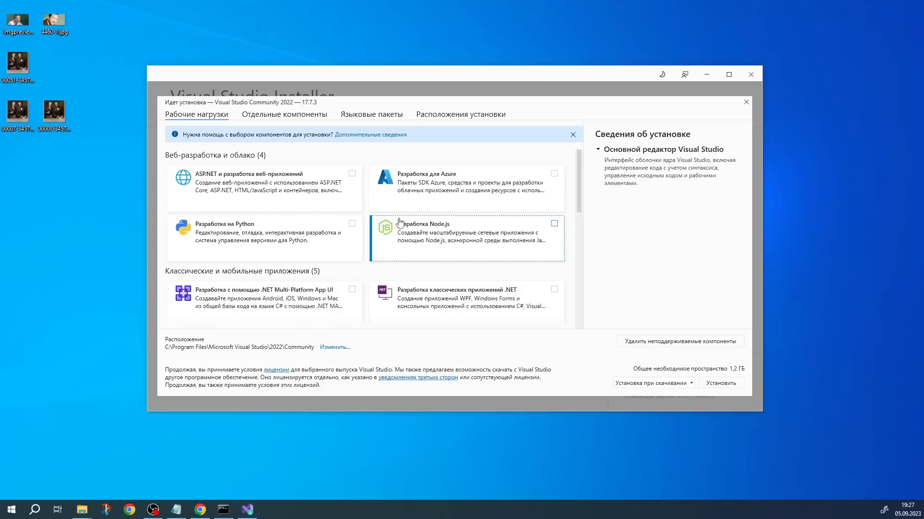
scroll(555, 206, "down", 1)
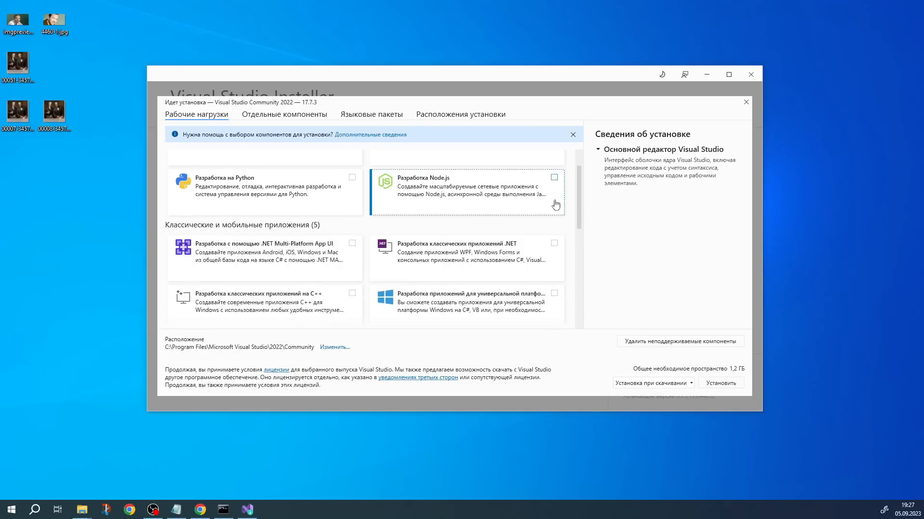
scroll(368, 226, "down", 1)
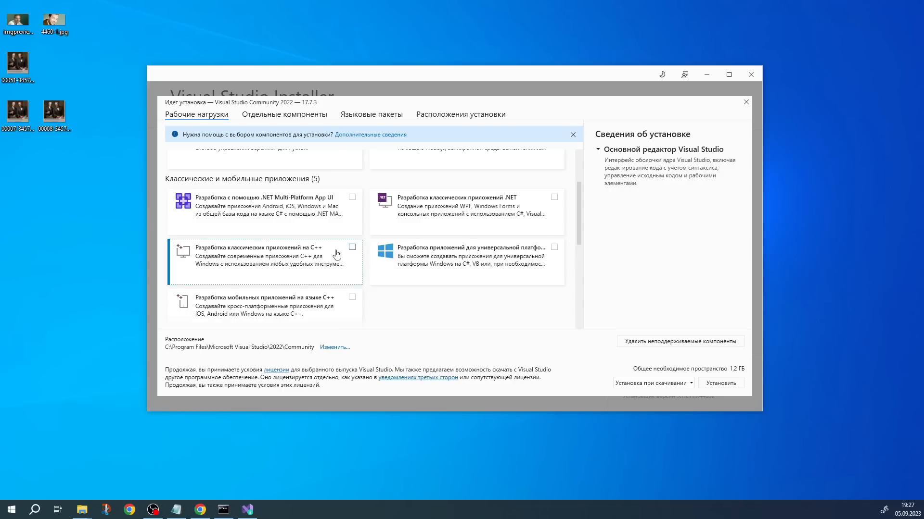
left_click(352, 247)
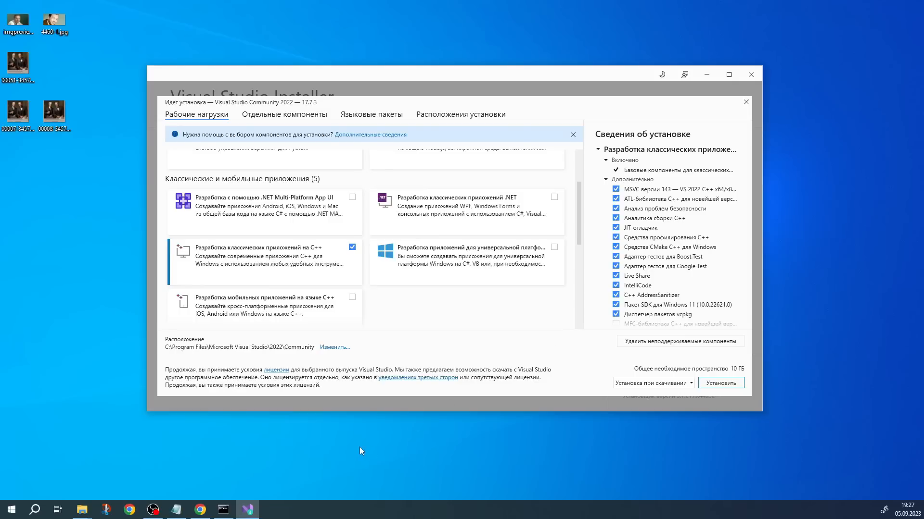
key("super+d")
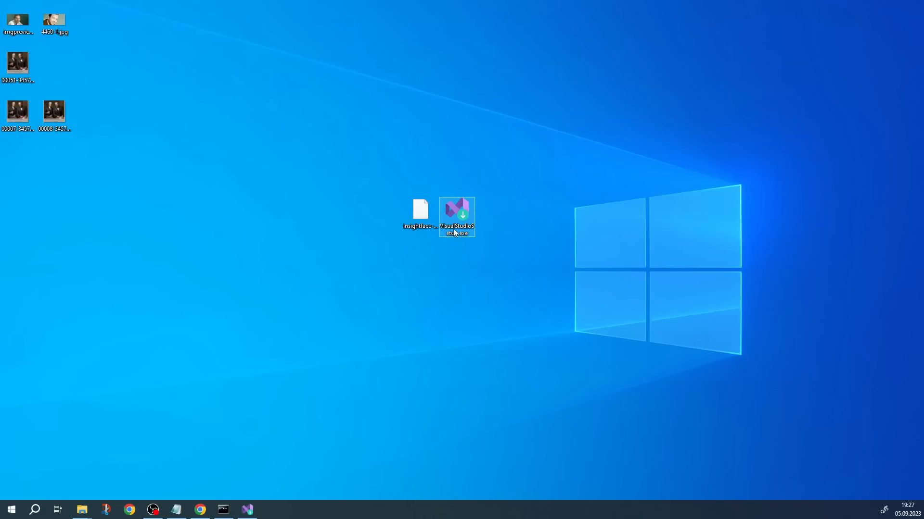
left_click(417, 217)
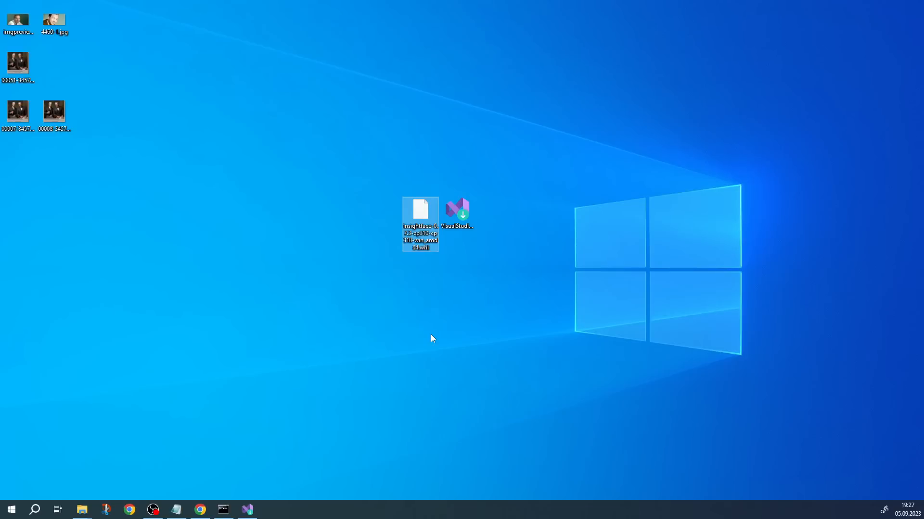
left_click(467, 230)
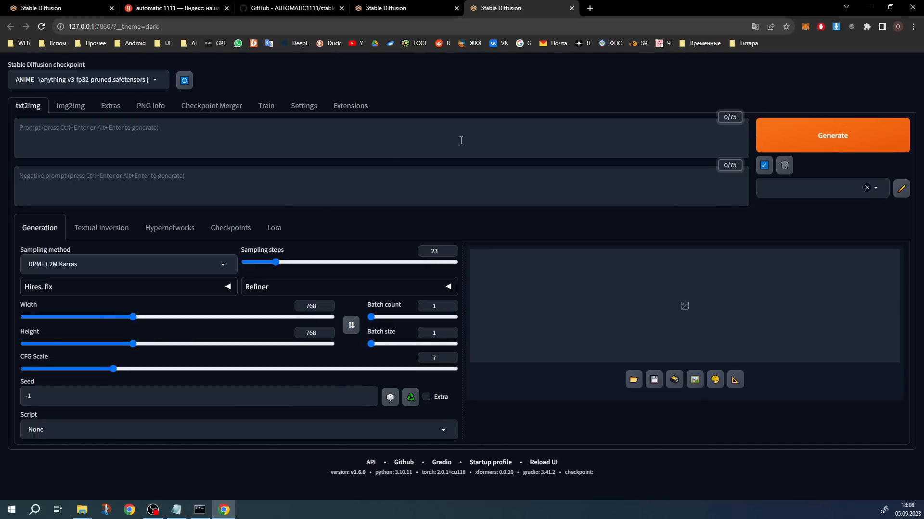
Load the list of available extensions from the default index.json URL in the Stable Diffusion web UI
left_click(346, 111)
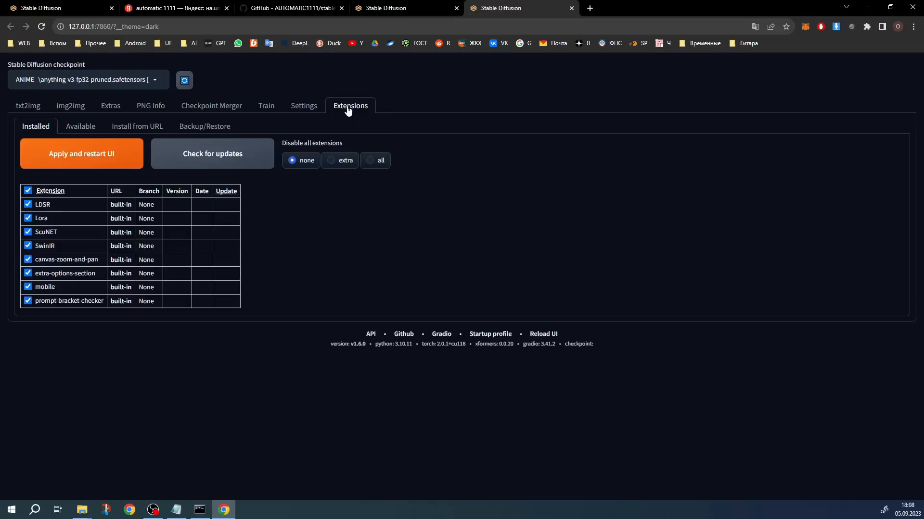
left_click(79, 127)
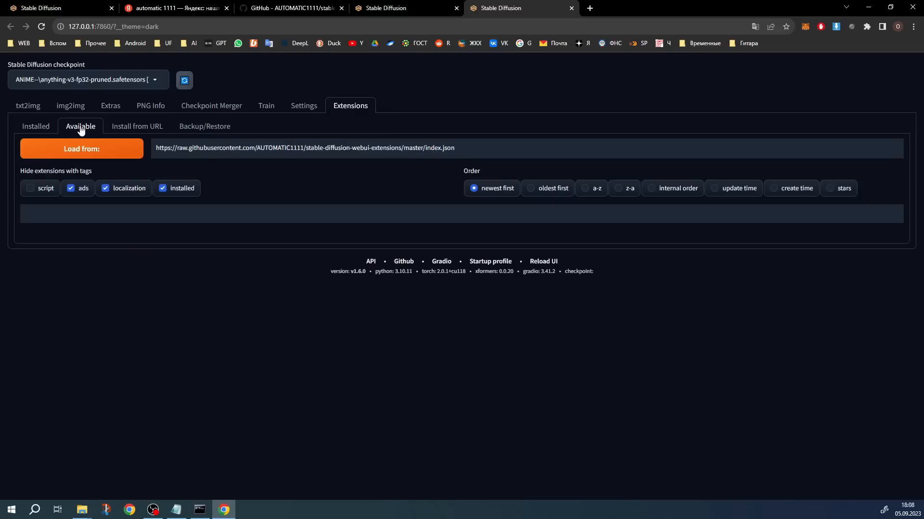
left_click(96, 150)
scroll(176, 284, "down", 2)
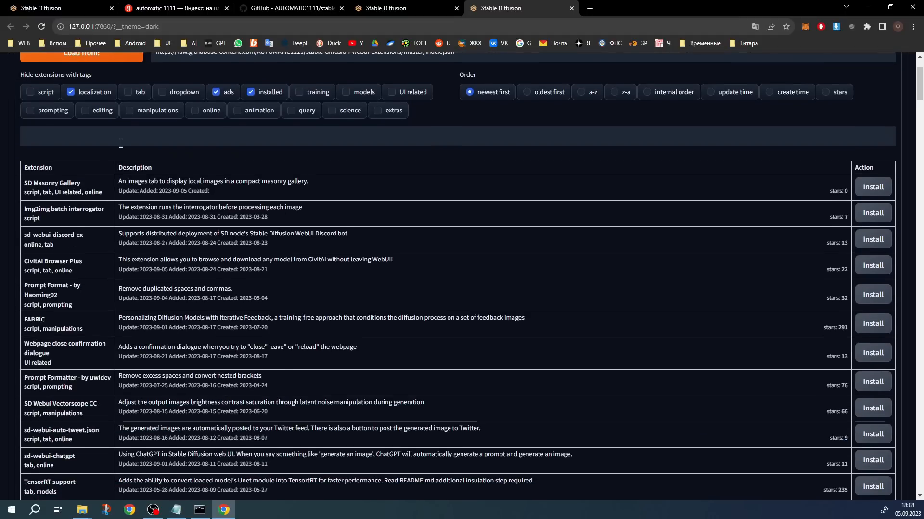
scroll(120, 221, "up", 2)
Filter the available extensions by "face" and install FaceSwapLab
left_click(41, 237)
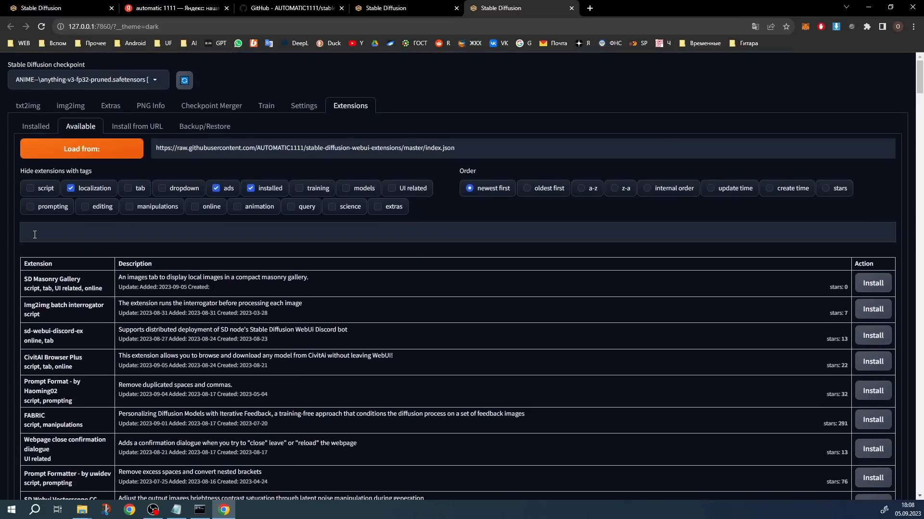
type("face")
double_click(37, 237)
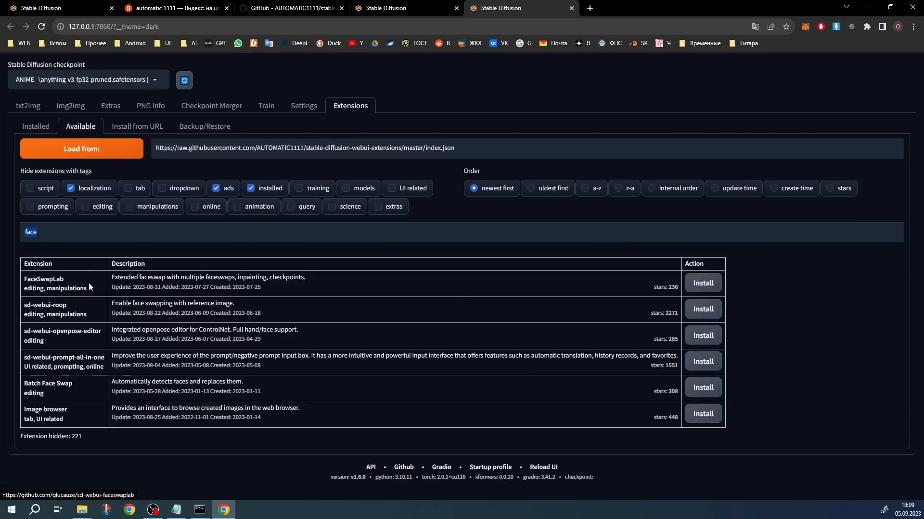
left_click(703, 284)
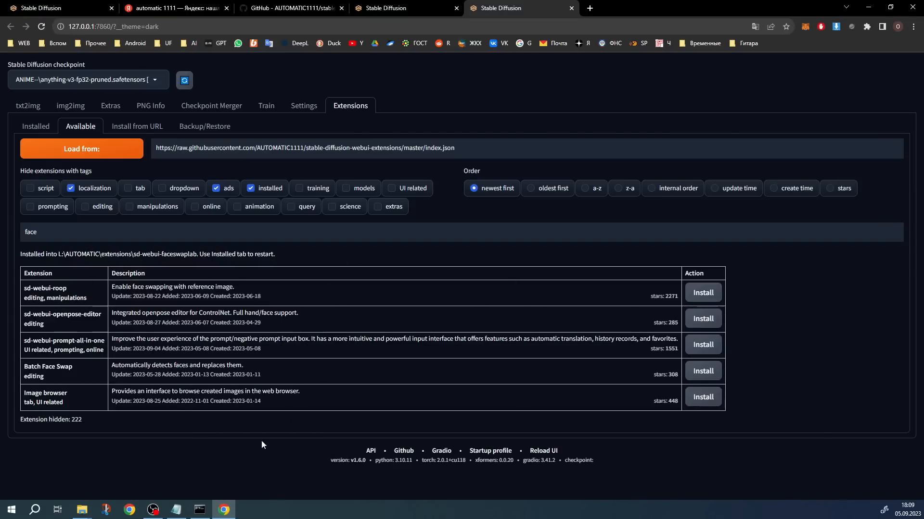
Close the AUTOMATIC console, minimize the browser, and relaunch the web UI from the AUTOMATIC desktop shortcut
left_click(200, 510)
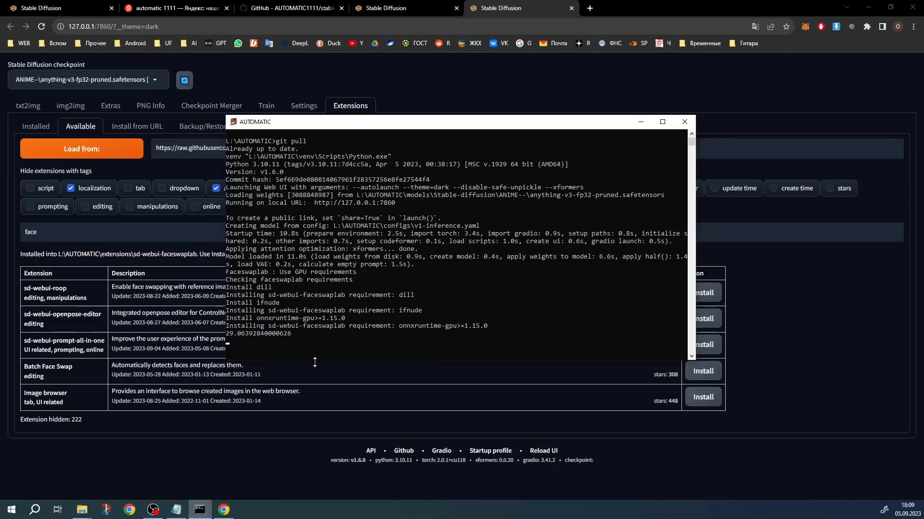
left_click(688, 125)
left_click(871, 9)
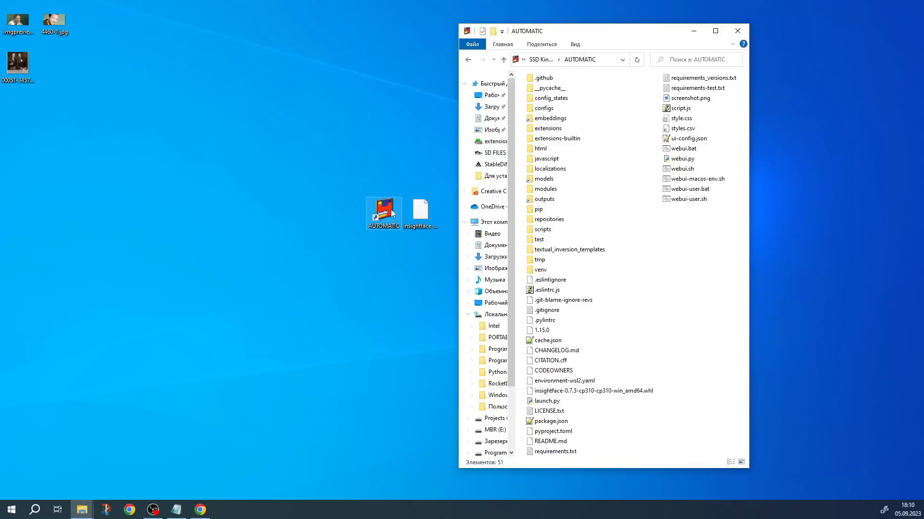
double_click(384, 212)
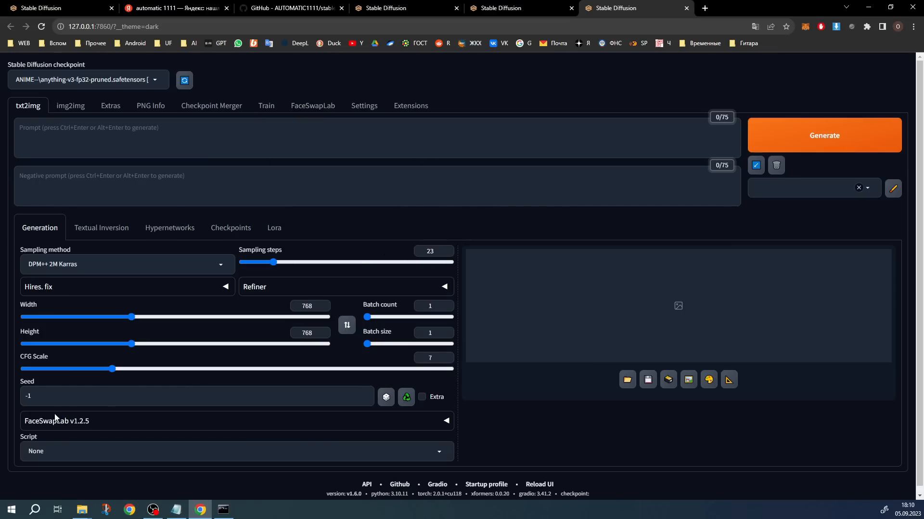
Check the console startup log, expand the FaceSwapLab v1.2.5 section in txt2img, and look through its options
left_click(223, 509)
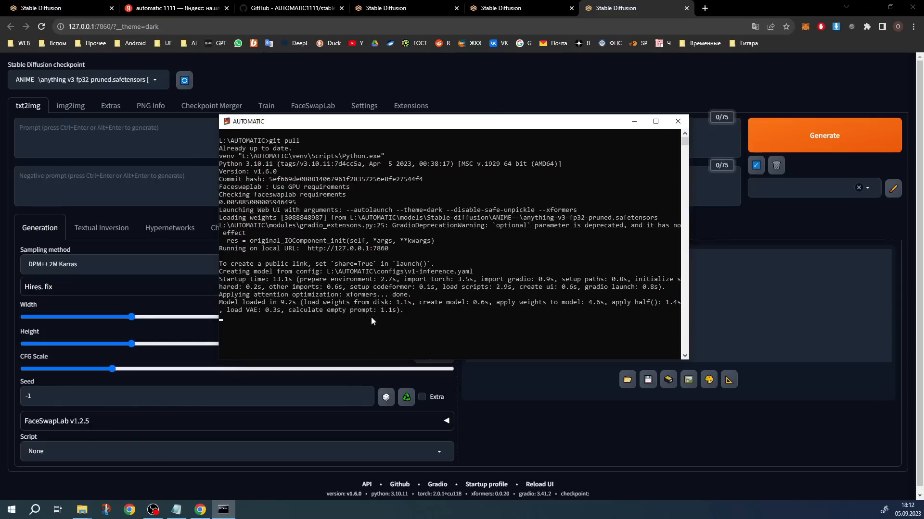
left_click(53, 401)
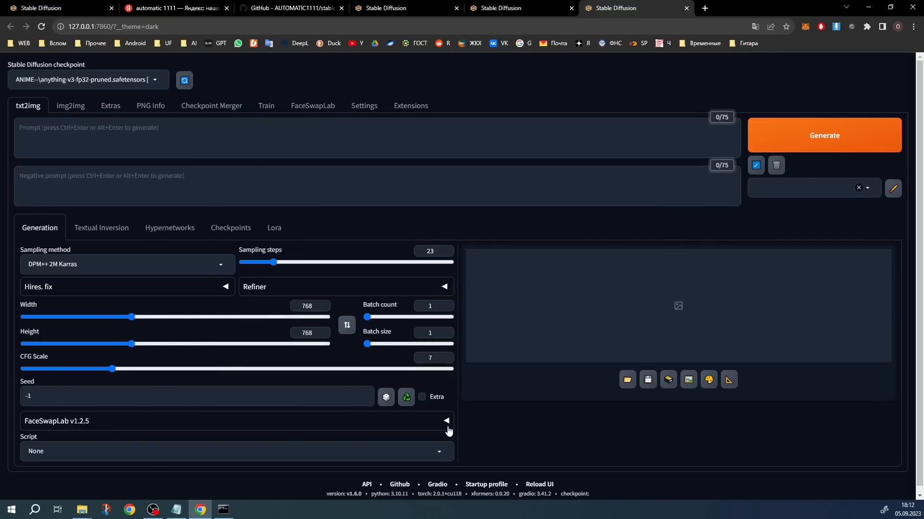
left_click(446, 422)
scroll(351, 330, "down", 7)
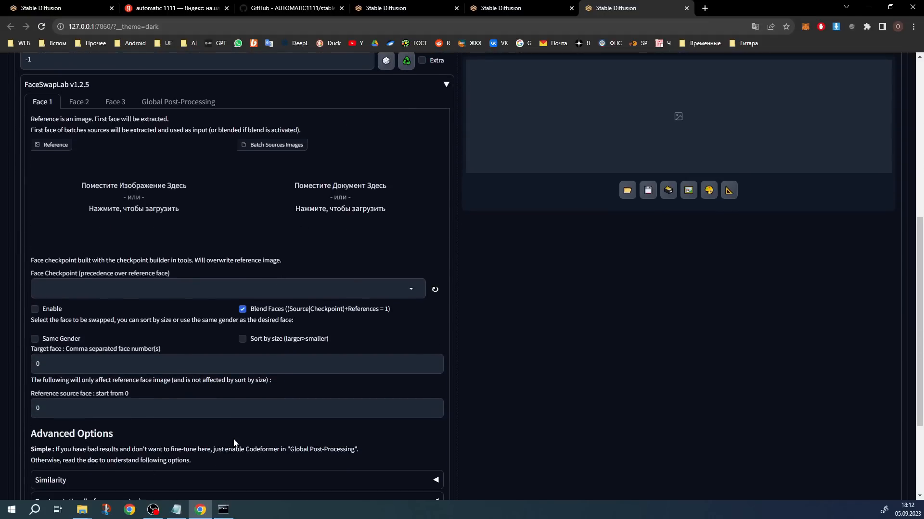
scroll(233, 443, "up", 3)
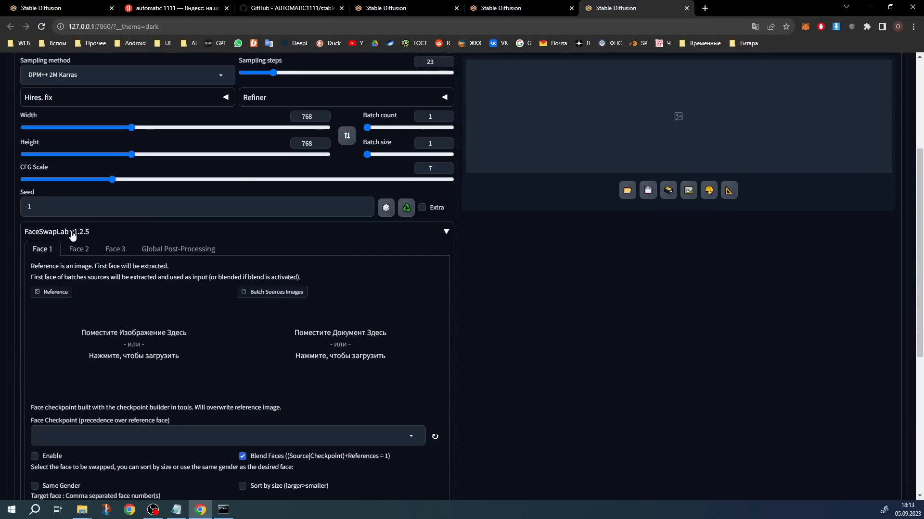
scroll(412, 328, "up", 4)
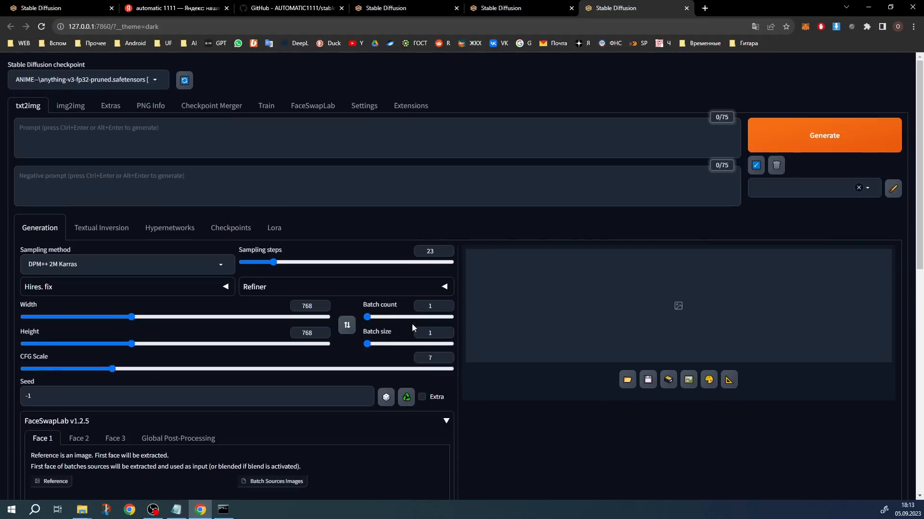
Load the available extensions list, filter it by "roop", and install sd-webui-roop
left_click(411, 107)
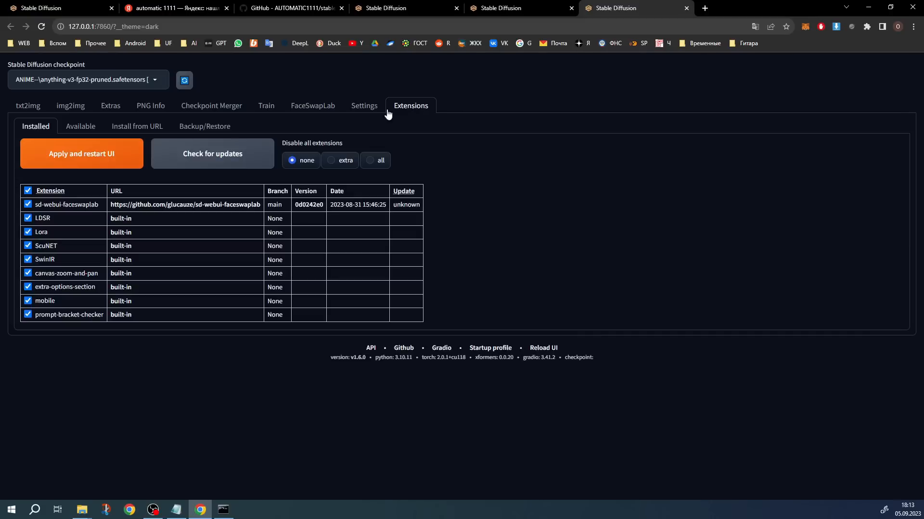
left_click(74, 128)
left_click(82, 149)
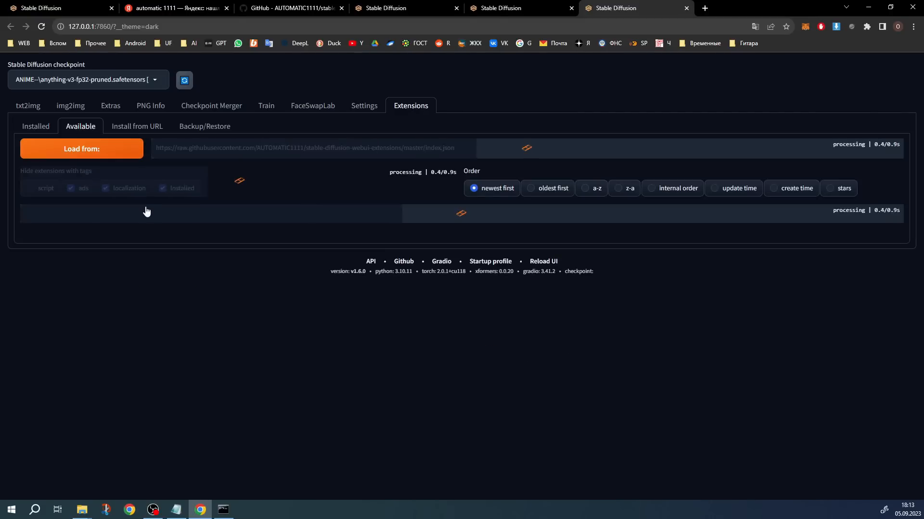
left_click(80, 236)
type("roop")
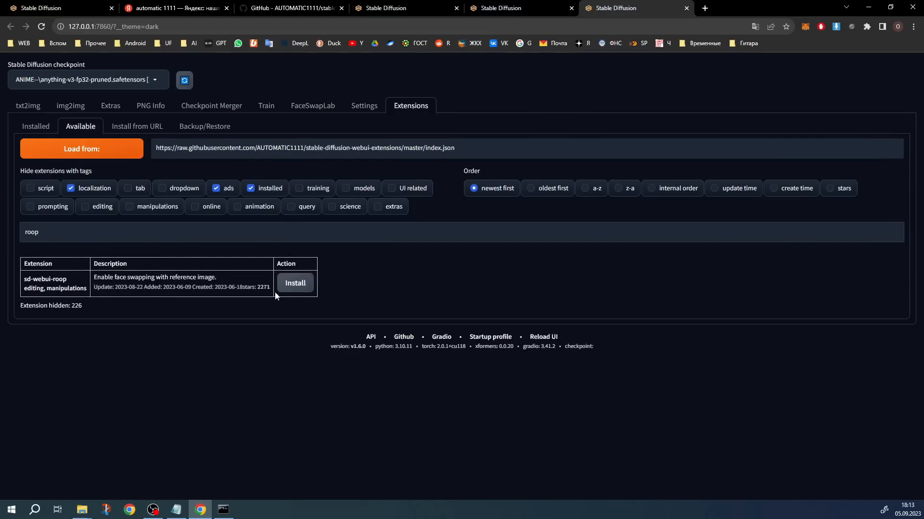
left_click(301, 287)
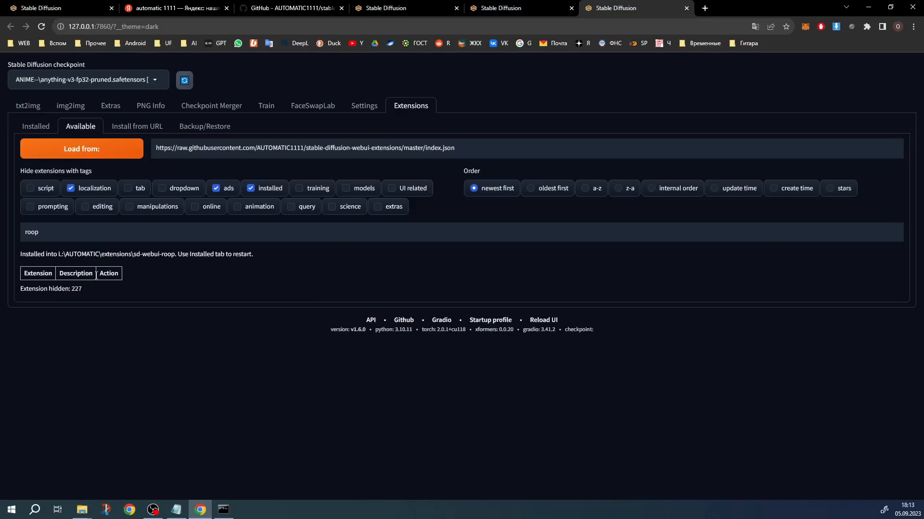
Restart the Stable Diffusion web UI and minimize the browser to check the console startup log
left_click(223, 509)
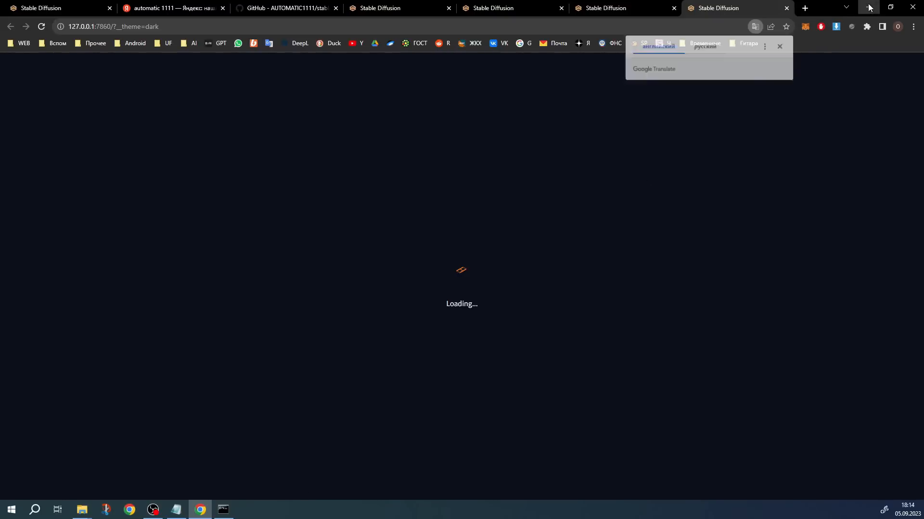
left_click(868, 7)
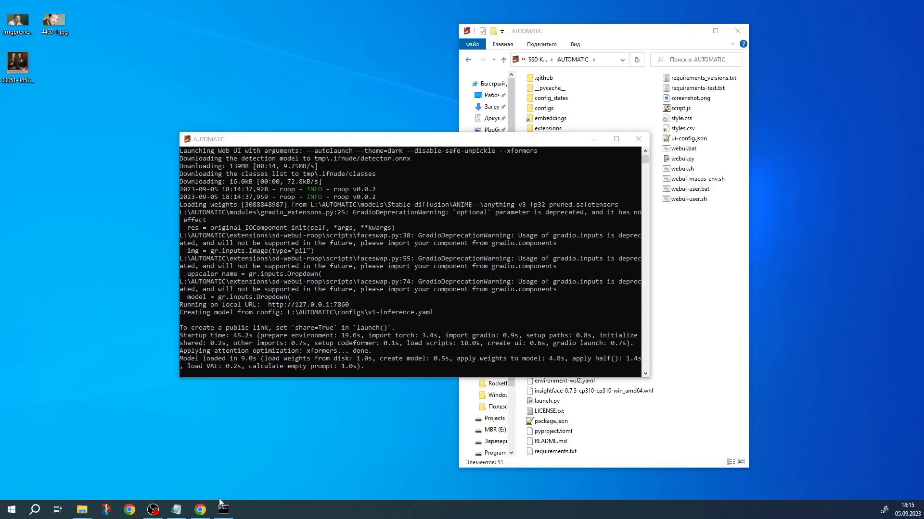
Expand the roop v0.0.2 section in txt2img and look through its face swap settings
scroll(431, 153, "down", 1)
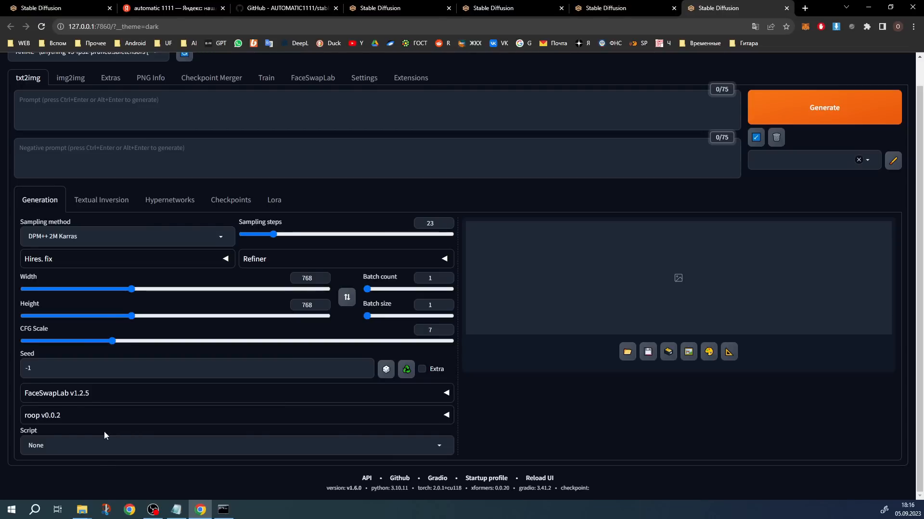
left_click(260, 416)
scroll(356, 246, "down", 7)
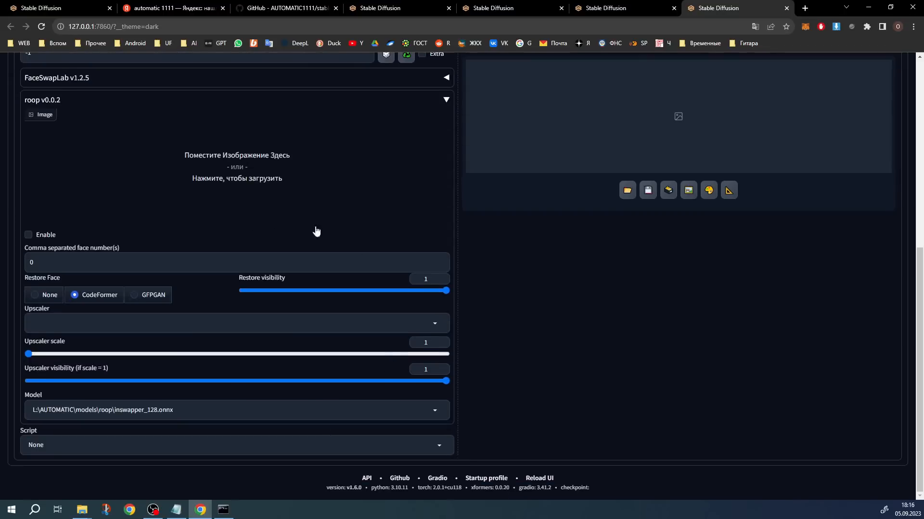
scroll(372, 281, "up", 3)
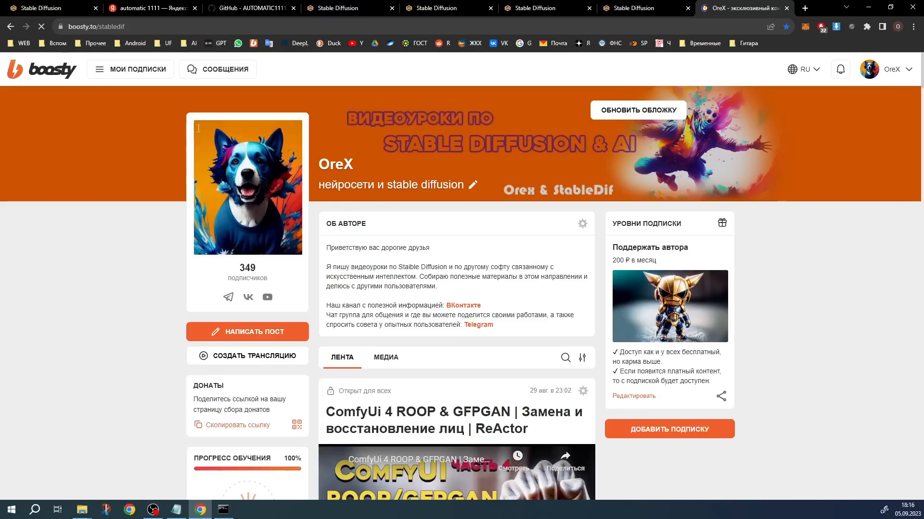
Go to boosty.to/stabledif, search the posts for "roop", and look through the roop installation post
scroll(521, 294, "down", 1)
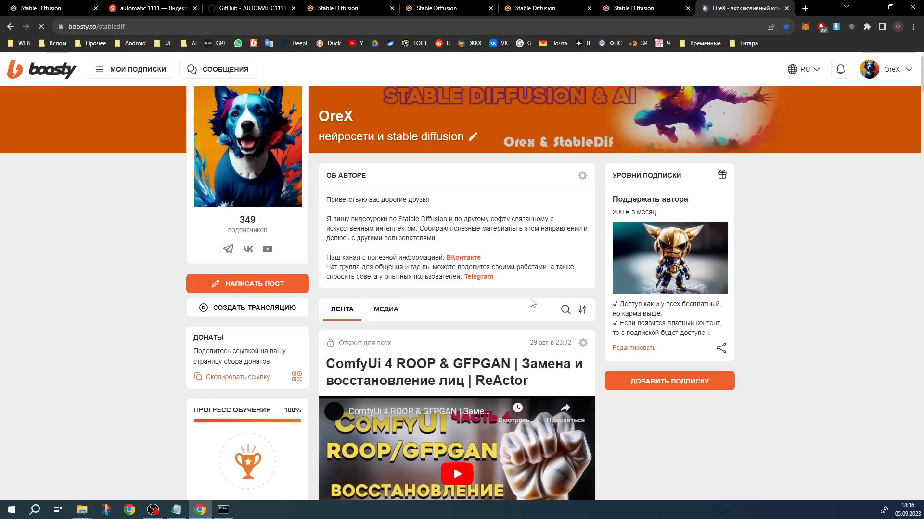
left_click(566, 309)
type("roop")
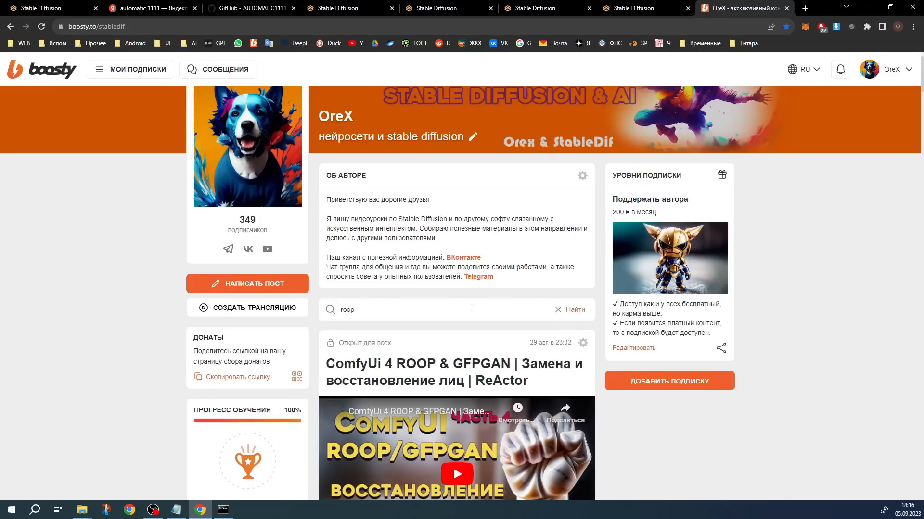
key("Return")
scroll(464, 268, "down", 8)
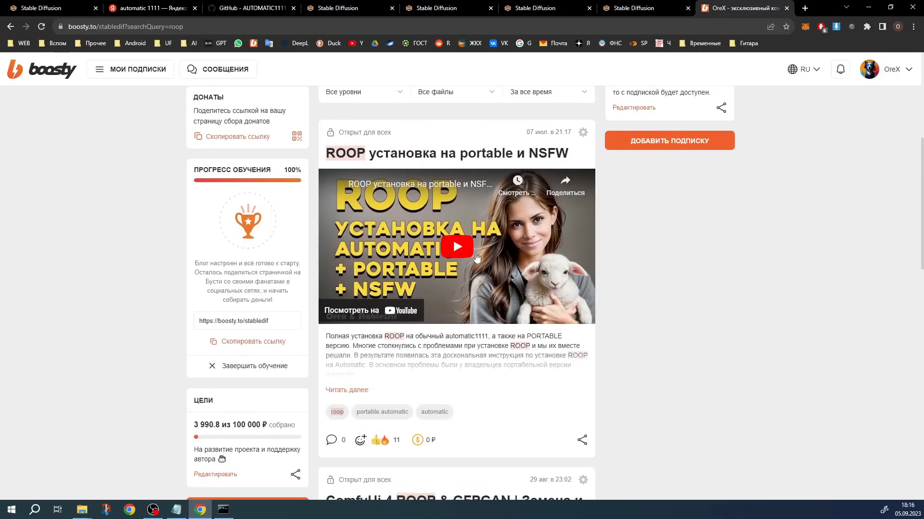
scroll(482, 267, "up", 3)
scroll(461, 231, "down", 5)
scroll(469, 223, "down", 1)
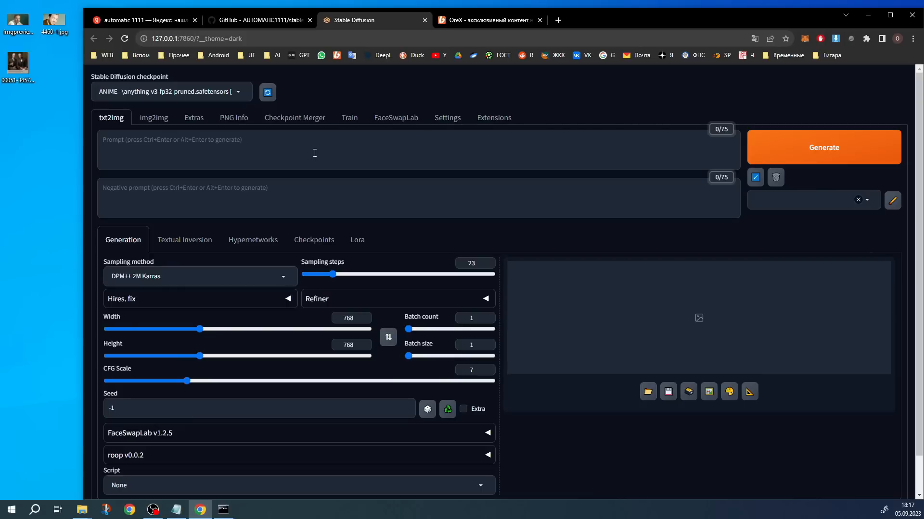
Expand the FaceSwapLab v1.2.5 section in txt2img and look through its Face 1 settings
scroll(327, 269, "down", 1)
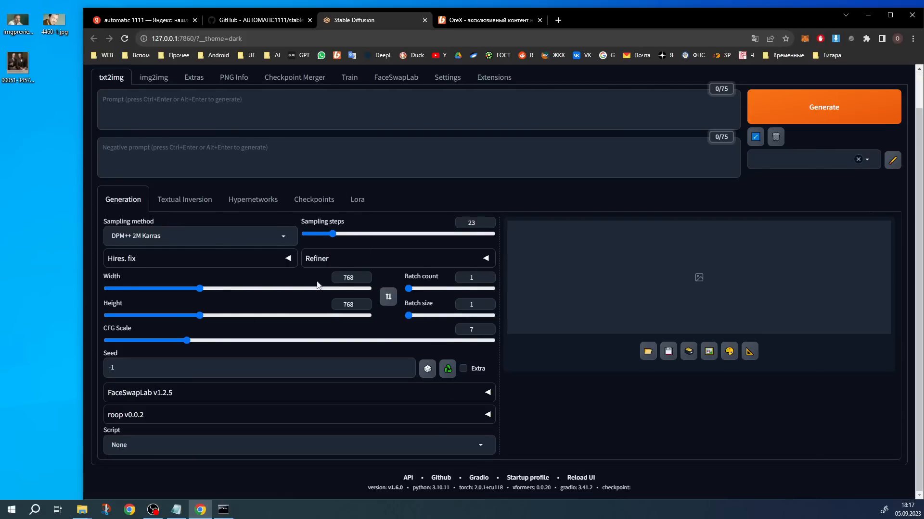
left_click(165, 394)
scroll(195, 329, "down", 1)
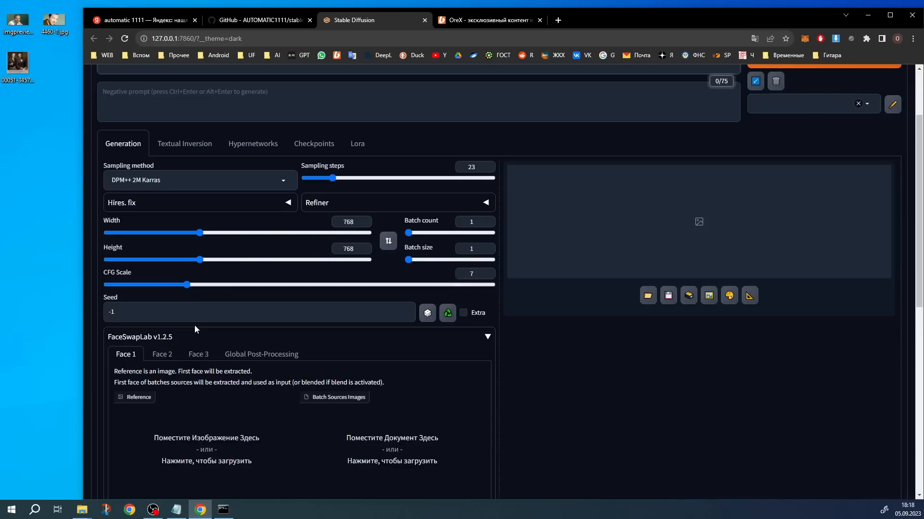
scroll(237, 299, "up", 2)
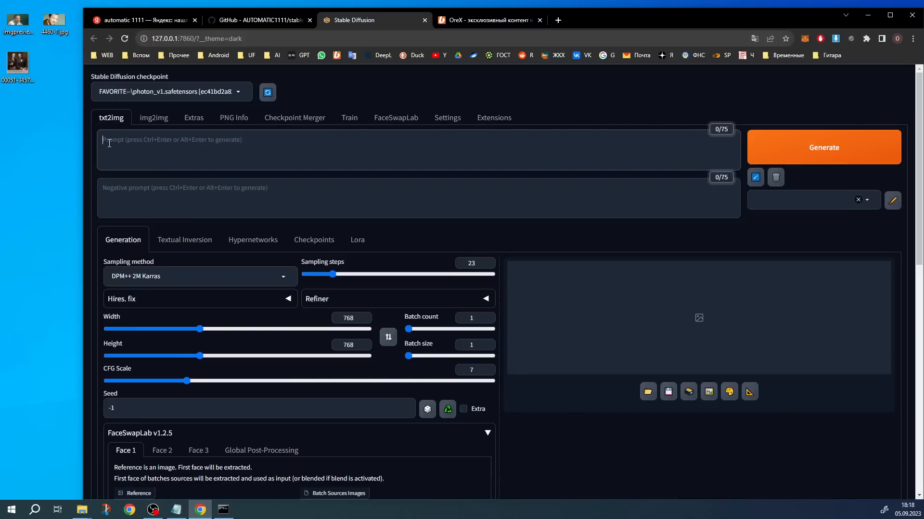
scroll(245, 223, "down", 4)
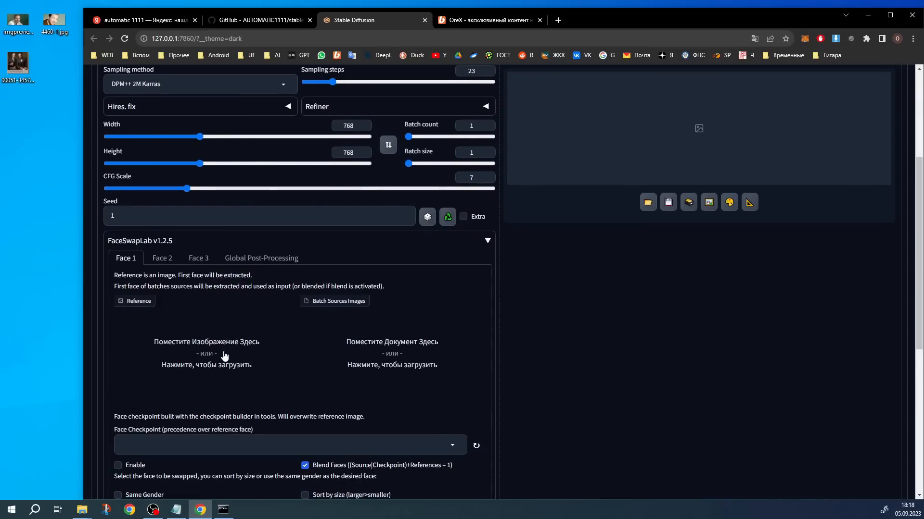
scroll(226, 351, "up", 4)
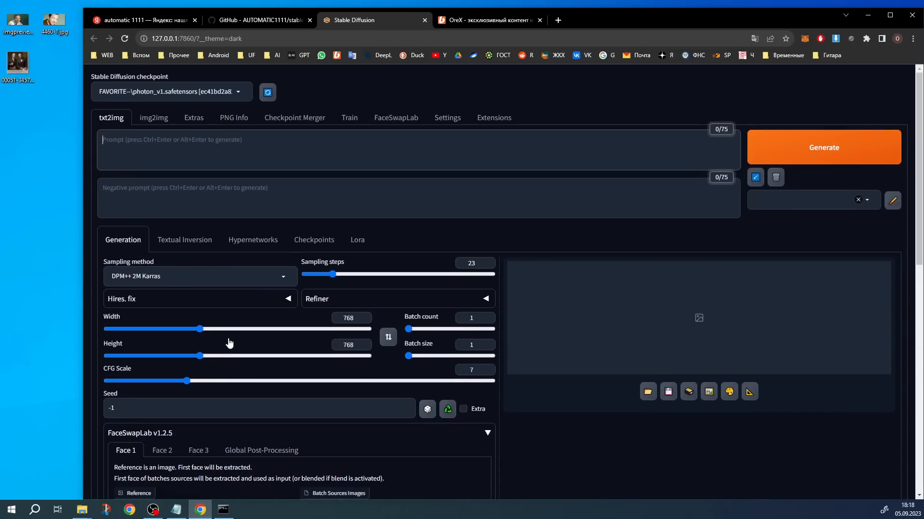
Look through the img2img page, including its resize, denoising, FaceSwapLab and roop sections
left_click(154, 120)
scroll(243, 303, "down", 2)
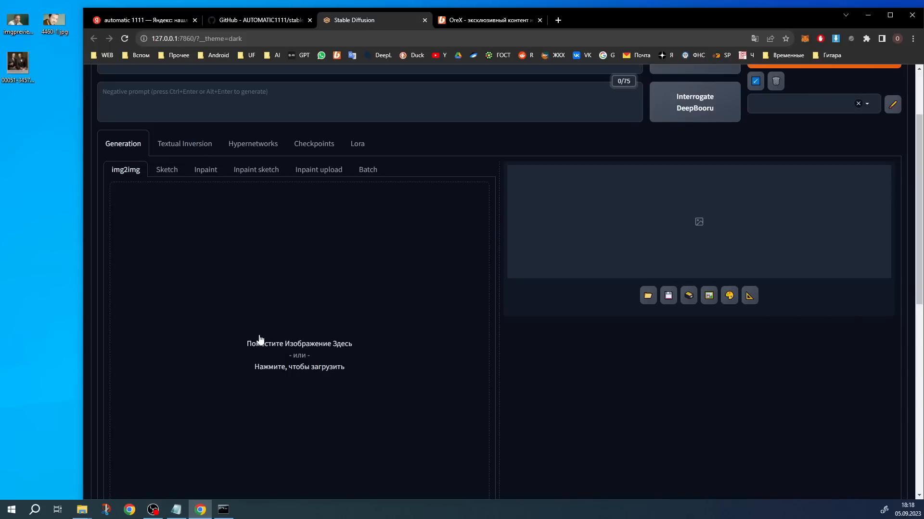
scroll(274, 315, "down", 2)
scroll(422, 244, "down", 5)
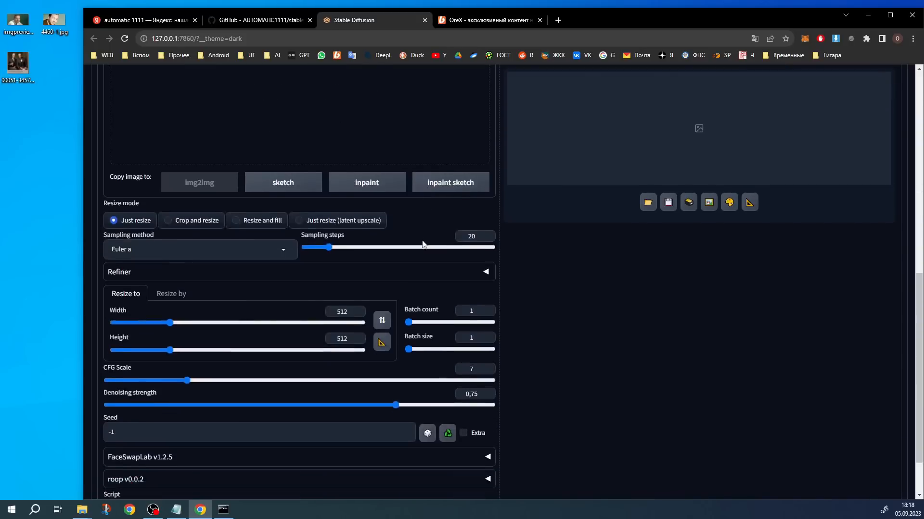
scroll(423, 244, "down", 2)
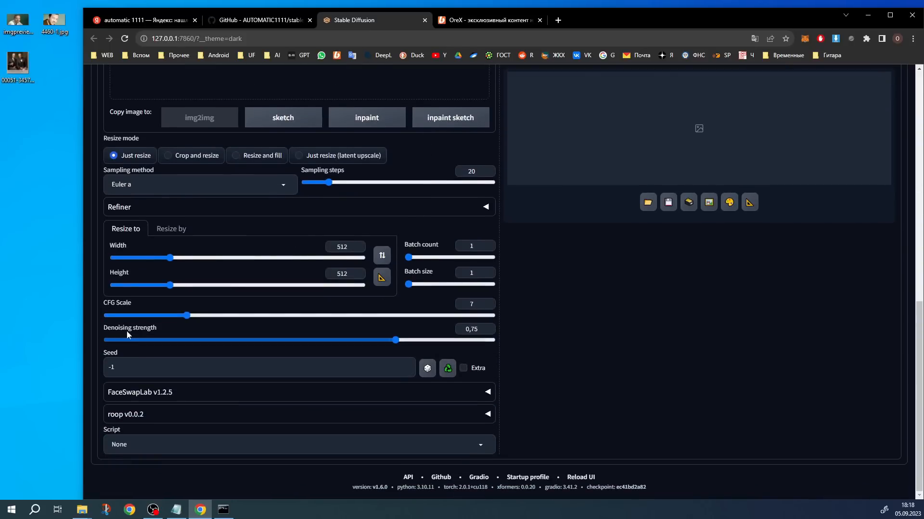
scroll(140, 82, "up", 3)
scroll(334, 152, "down", 3)
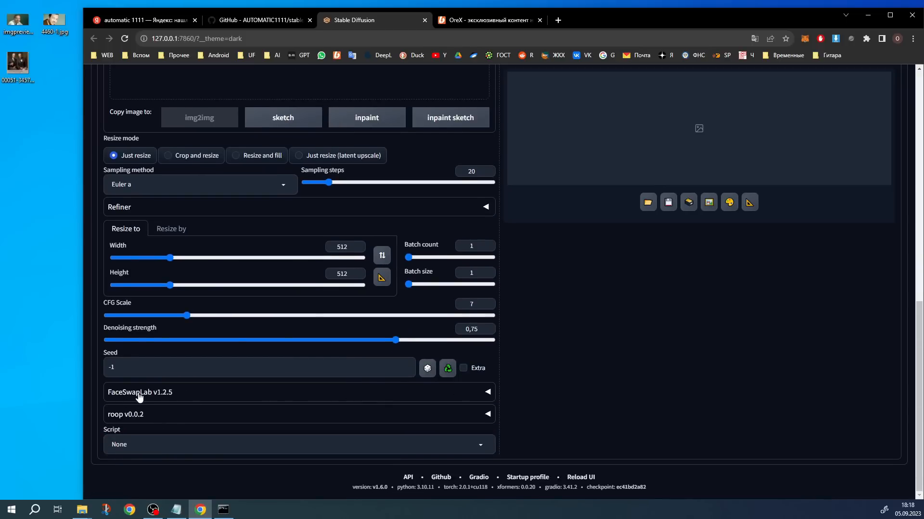
scroll(258, 348, "up", 8)
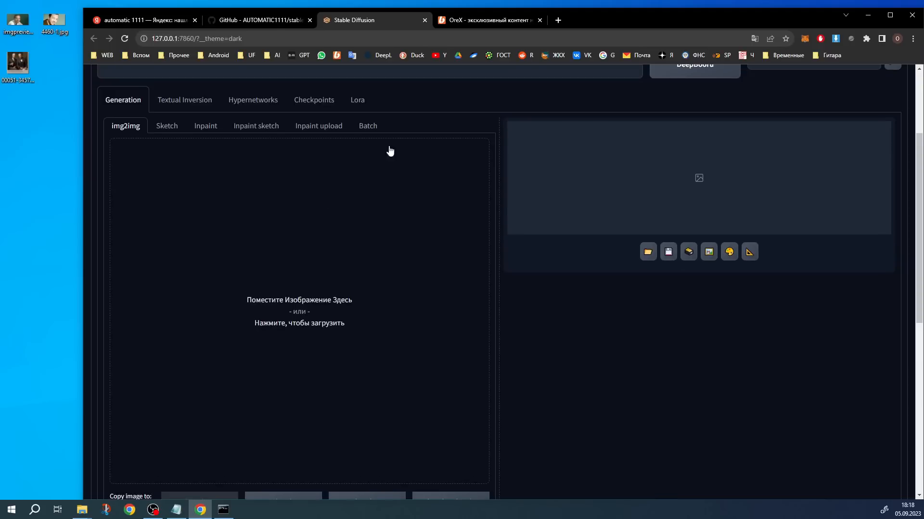
scroll(355, 298, "up", 3)
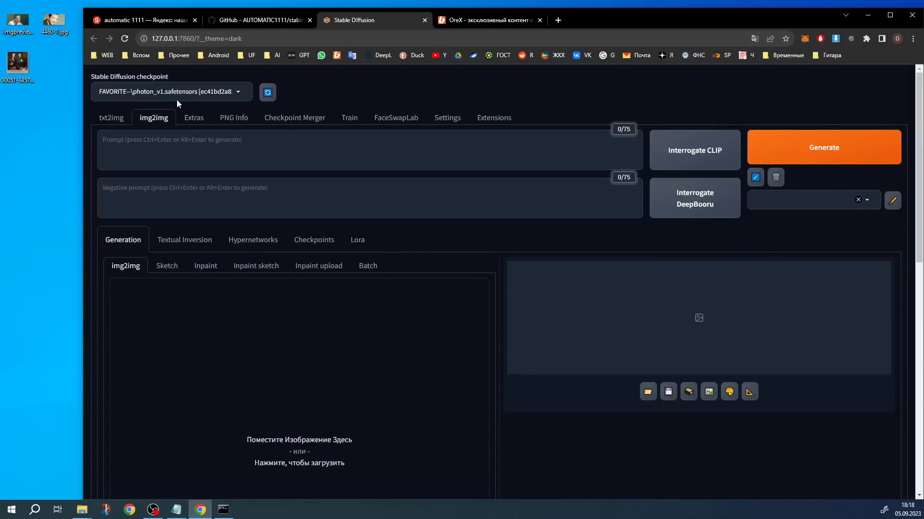
Load the prompt and generation parameters from the desktop image of two men into txt2img and apply them to the settings
left_click(114, 121)
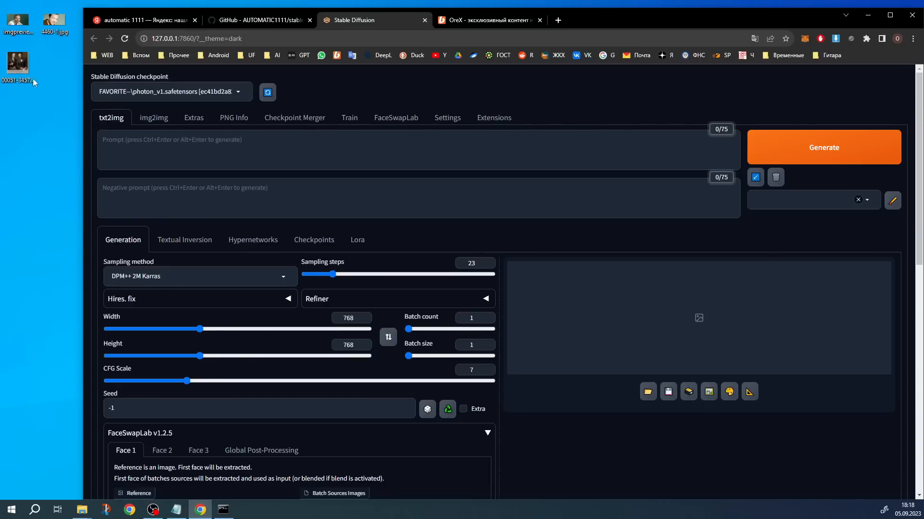
left_click_drag(22, 67, 171, 157)
left_click_drag(173, 147, 145, 158)
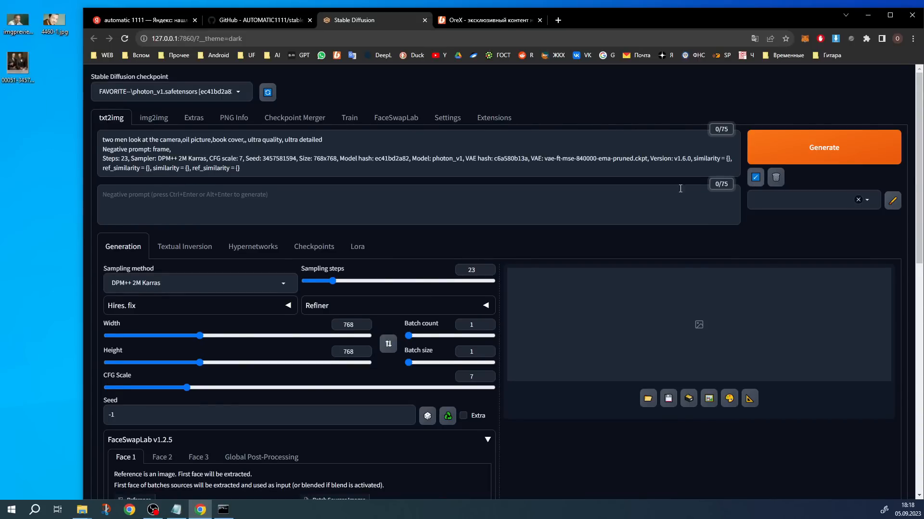
left_click(755, 177)
scroll(365, 208, "down", 5)
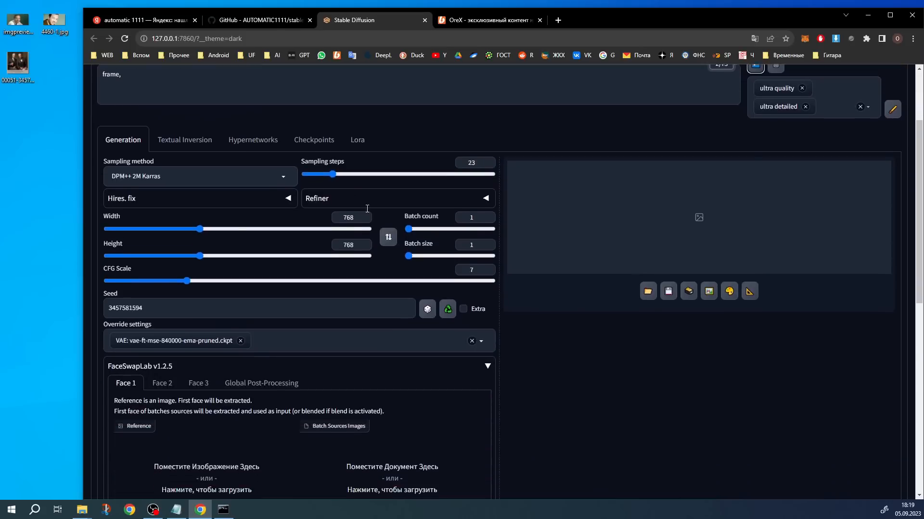
scroll(254, 262, "up", 3)
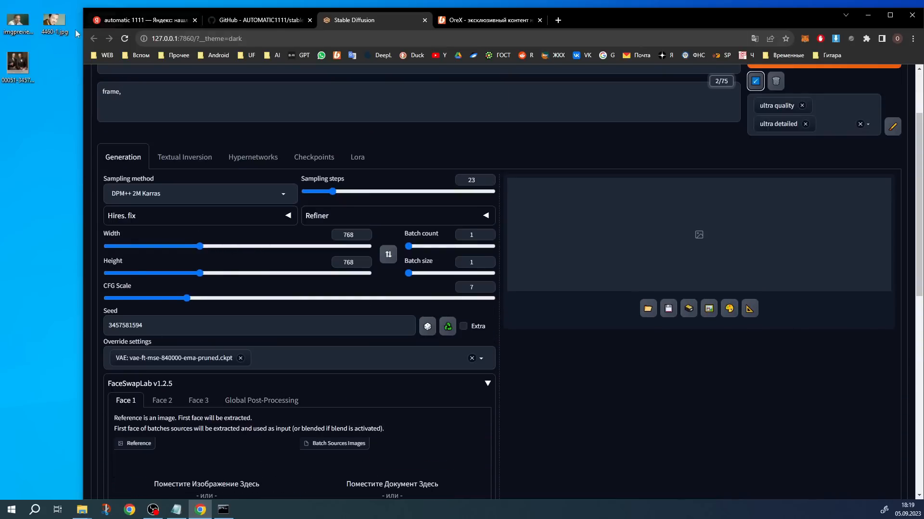
scroll(425, 232, "up", 2)
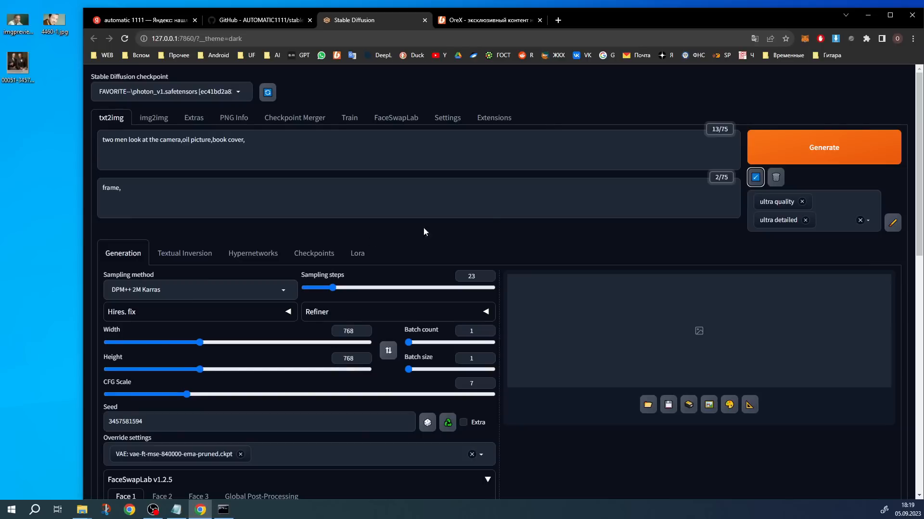
Generate the 768x768 picture of the two men and examine it with its generation parameters
left_click(820, 147)
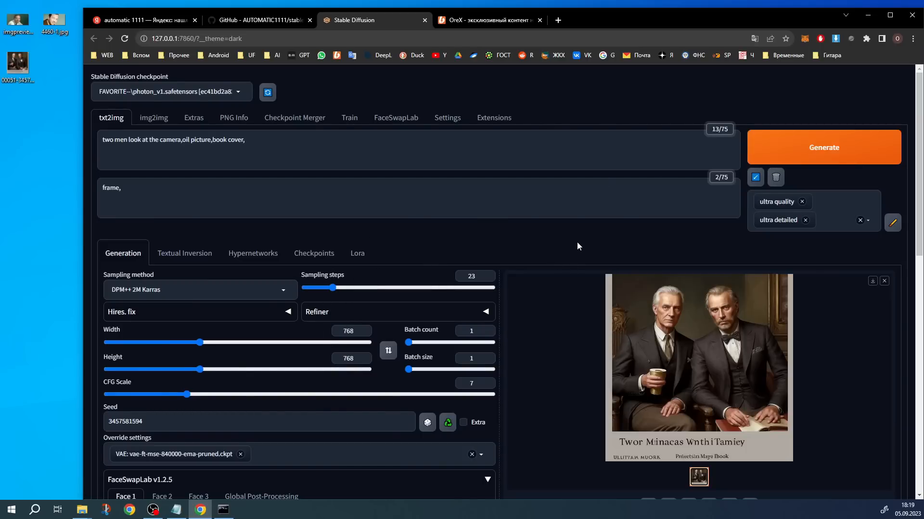
scroll(578, 227, "down", 1)
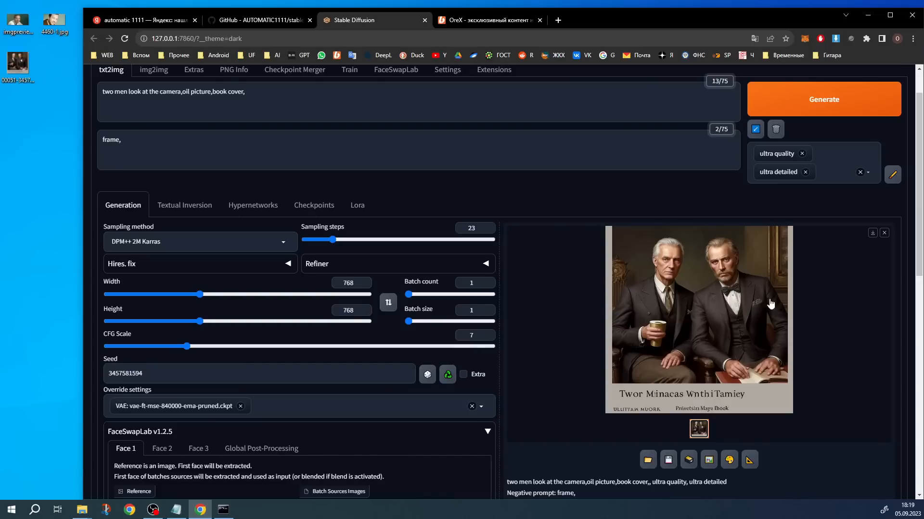
scroll(774, 264, "down", 1)
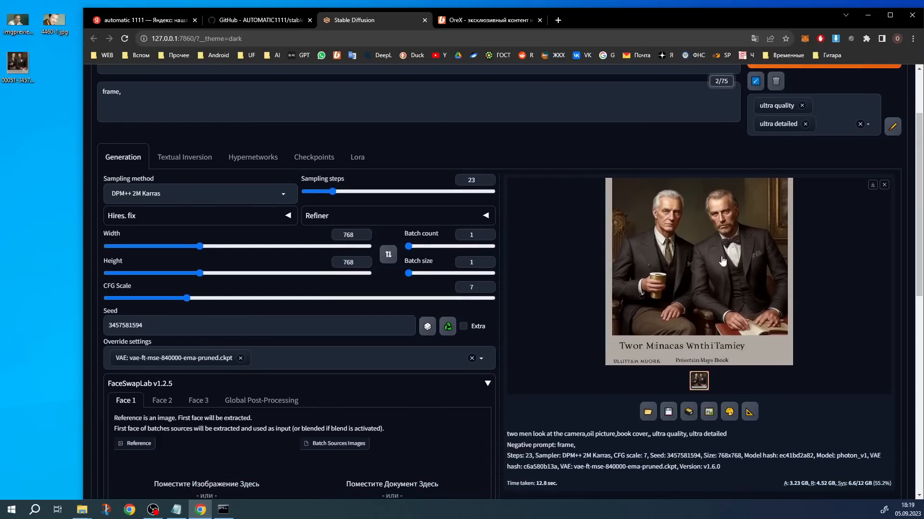
scroll(679, 269, "down", 1)
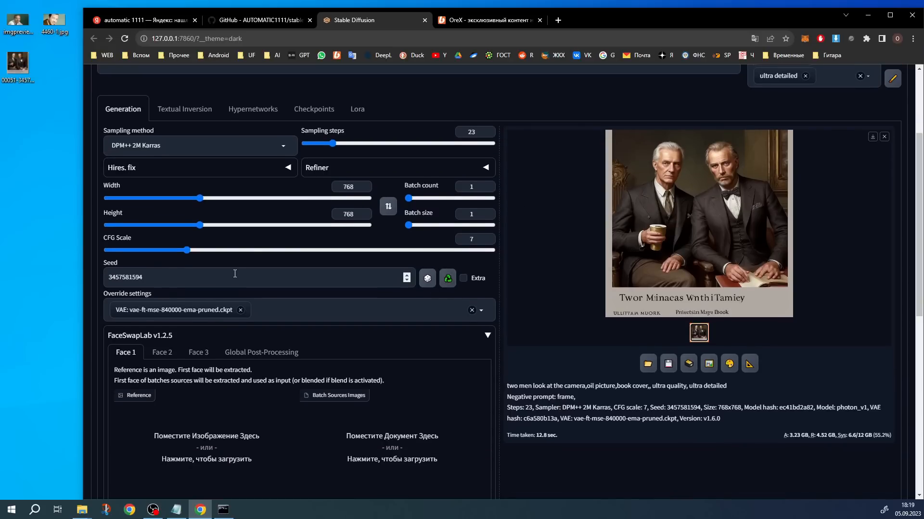
scroll(702, 216, "up", 2)
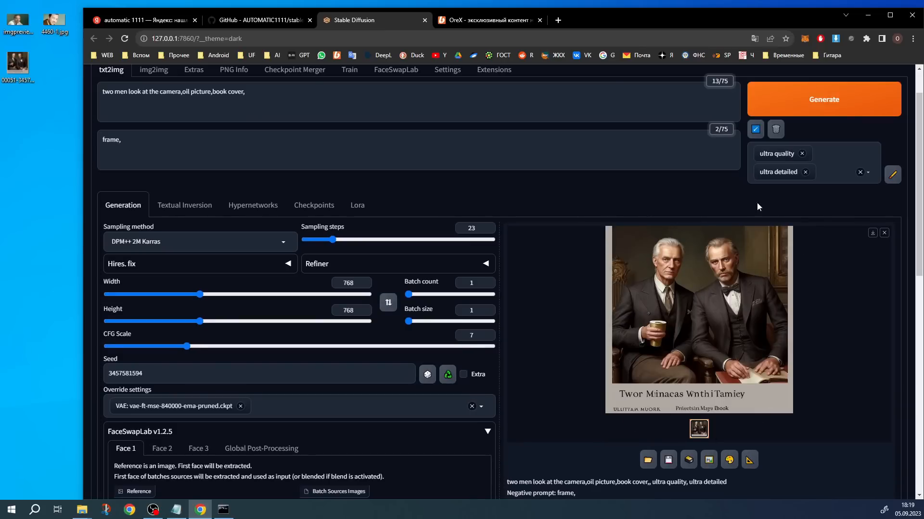
Set the imgpreview portrait from the desktop as the FaceSwapLab Face 1 reference and enable Face 1
scroll(644, 314, "down", 7)
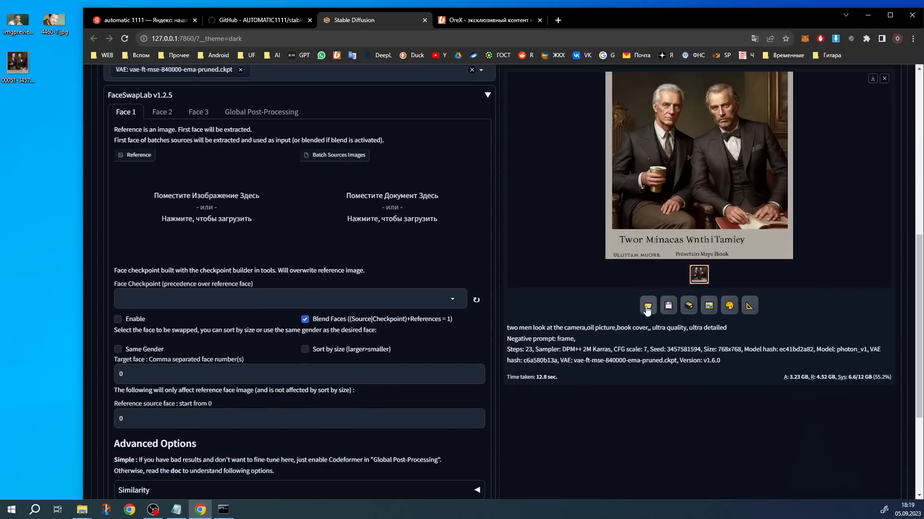
scroll(87, 167, "up", 2)
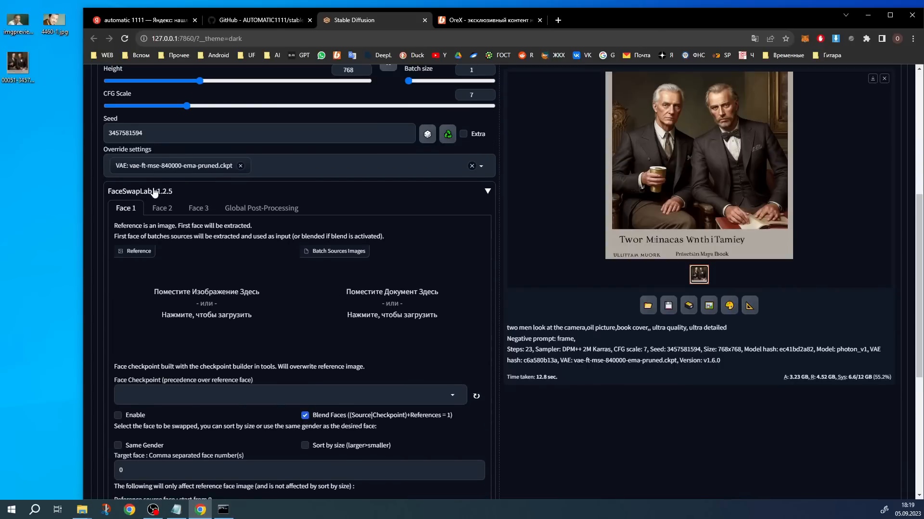
left_click_drag(17, 22, 177, 288)
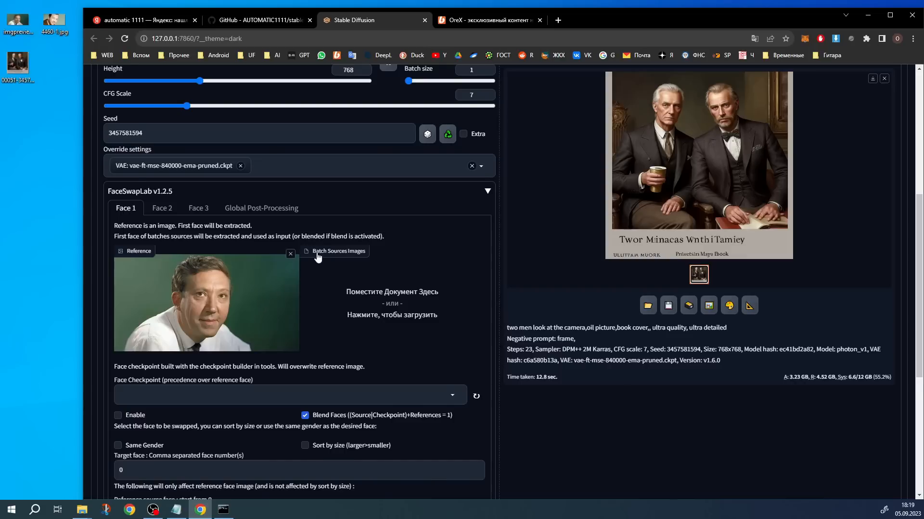
scroll(221, 313, "down", 1)
left_click(118, 368)
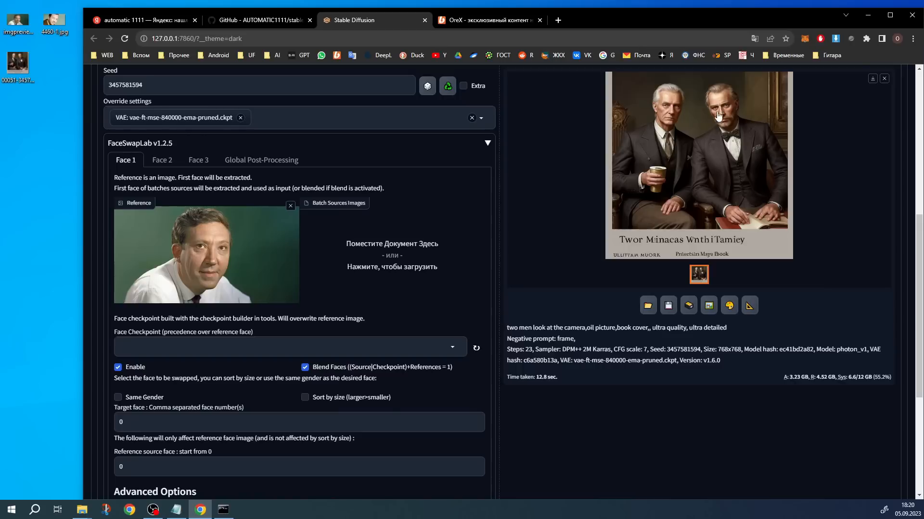
Try the Same Gender option with target face number 1 for Face 1, and clear the option again
left_click(119, 397)
left_click(132, 425)
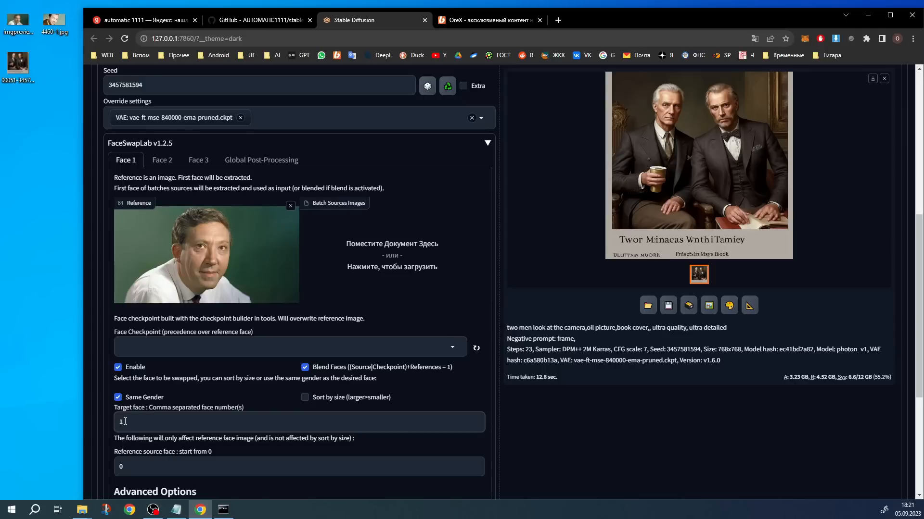
left_click(118, 398)
Use the desktop image of two men as the Face 1 reference and set the reference source face to 1
scroll(594, 246, "down", 2)
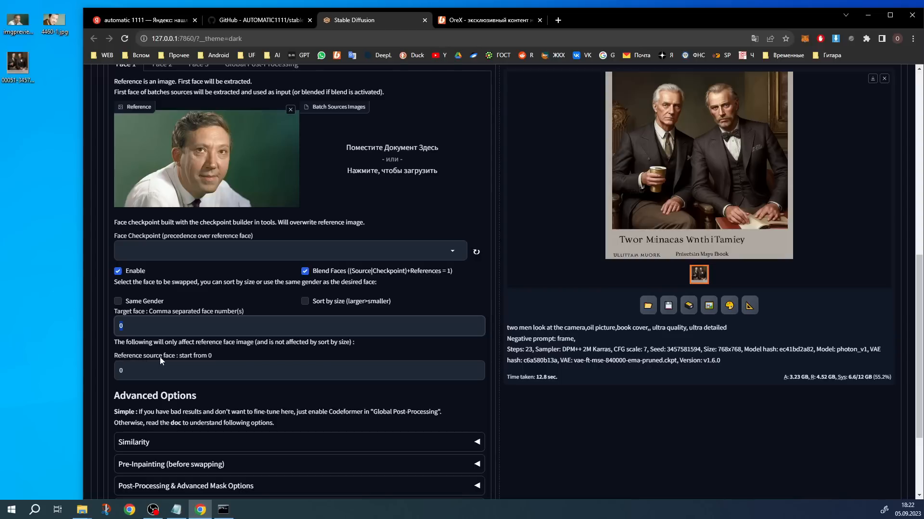
scroll(172, 360, "up", 1)
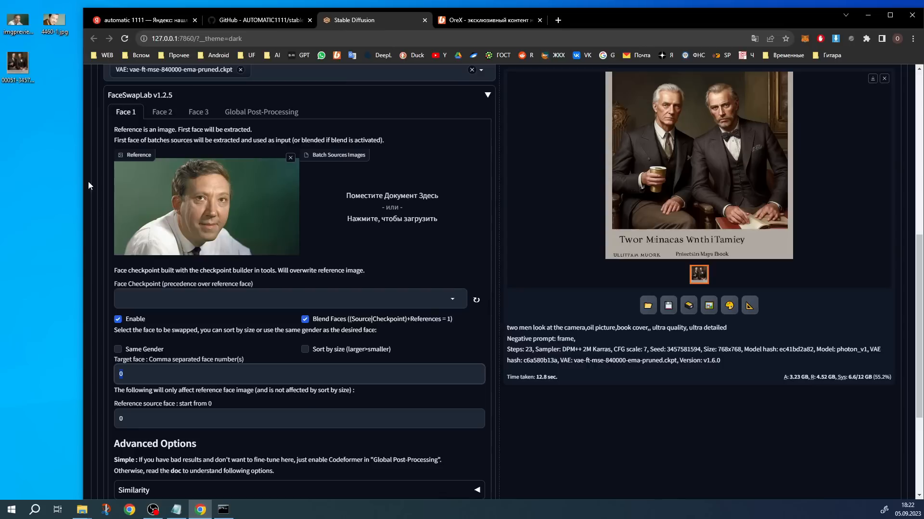
left_click_drag(29, 67, 214, 209)
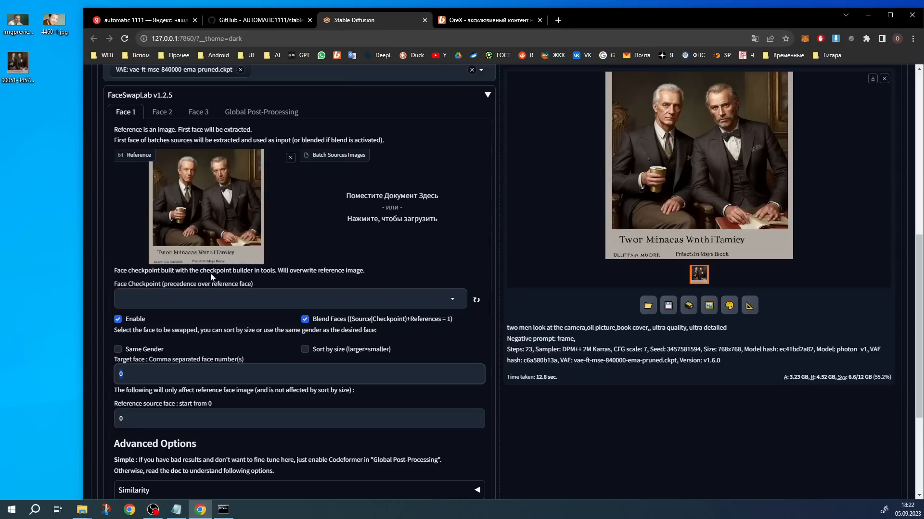
double_click(119, 419)
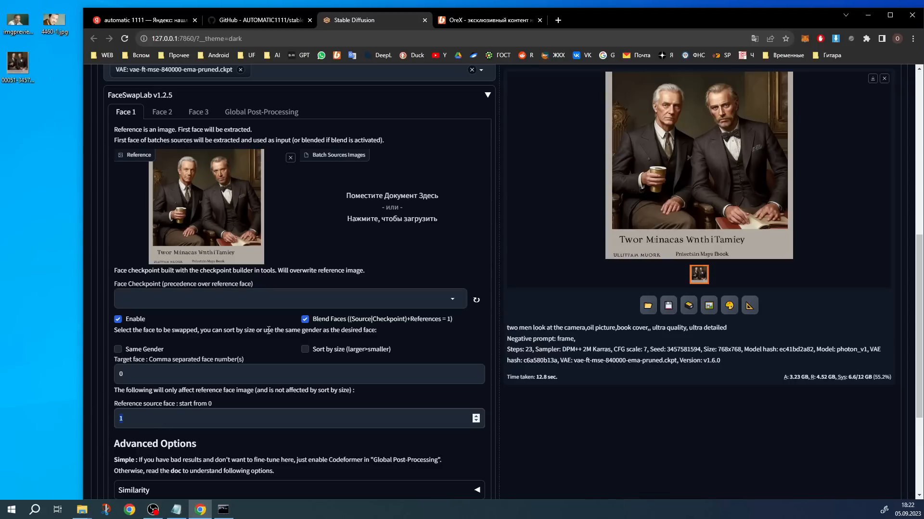
Generate the image with the portrait as the Face 1 reference and check the AUTOMATIC console log
scroll(309, 245, "down", 1)
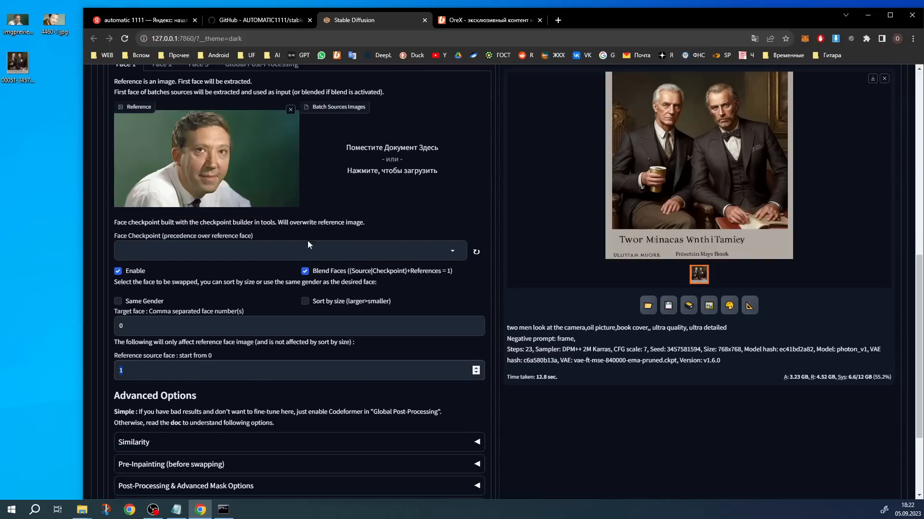
scroll(308, 245, "down", 2)
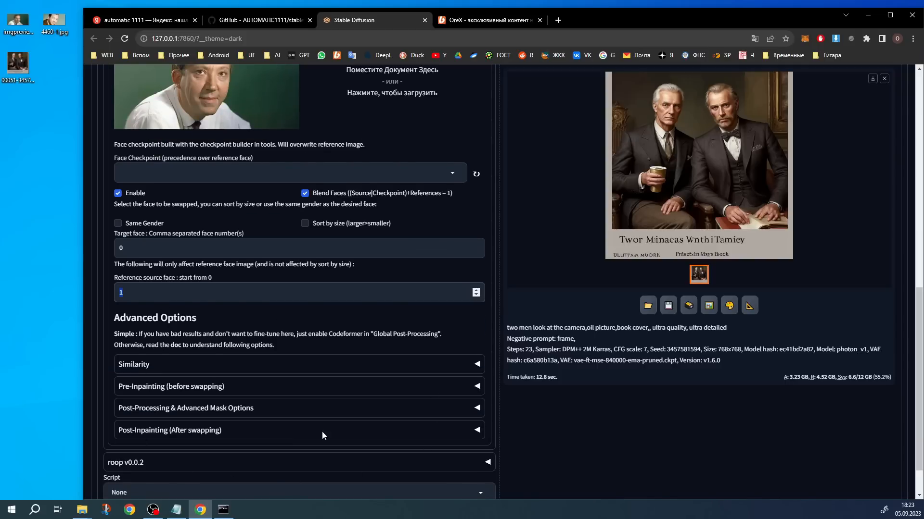
scroll(436, 365, "up", 12)
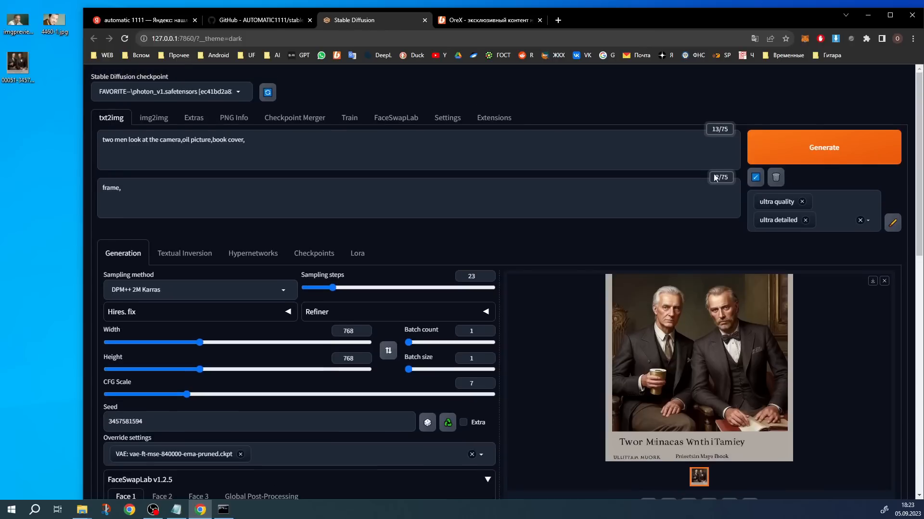
left_click(794, 145)
scroll(584, 305, "down", 2)
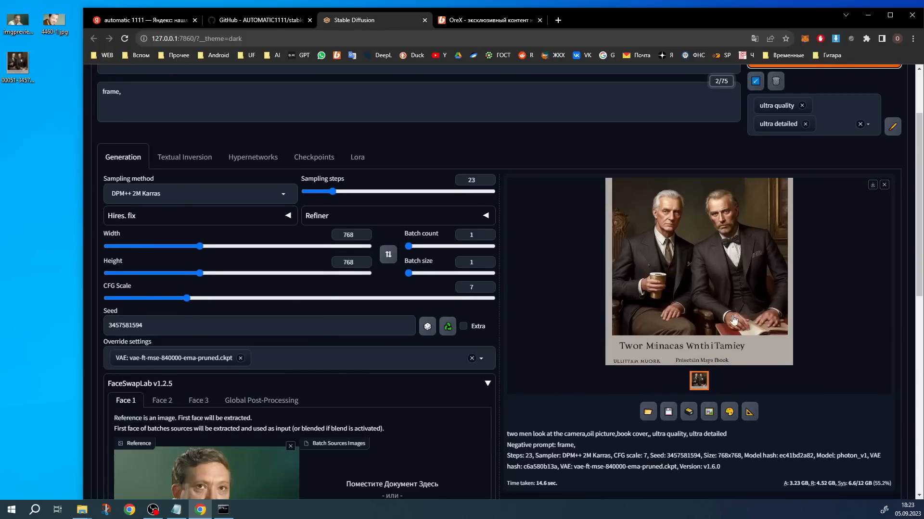
left_click(228, 512)
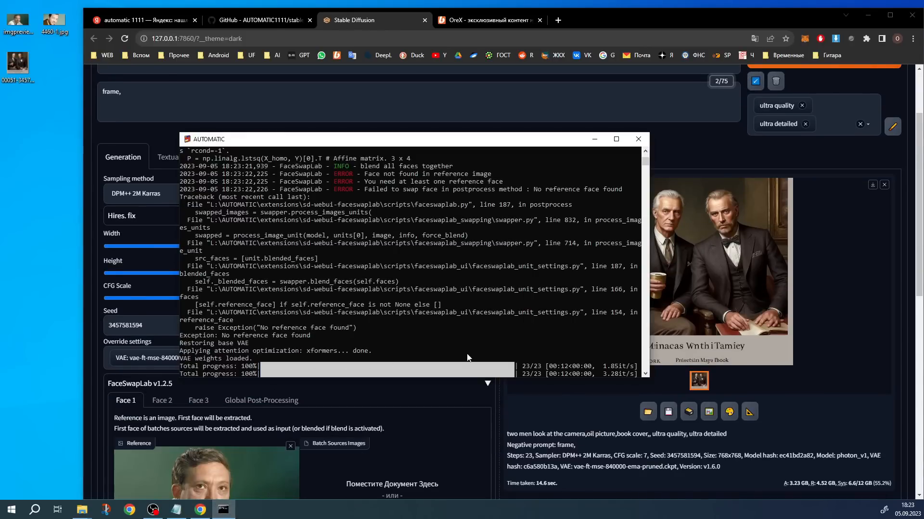
Set the Face 1 reference source face to 0 and generate the image again
scroll(467, 357, "up", 4)
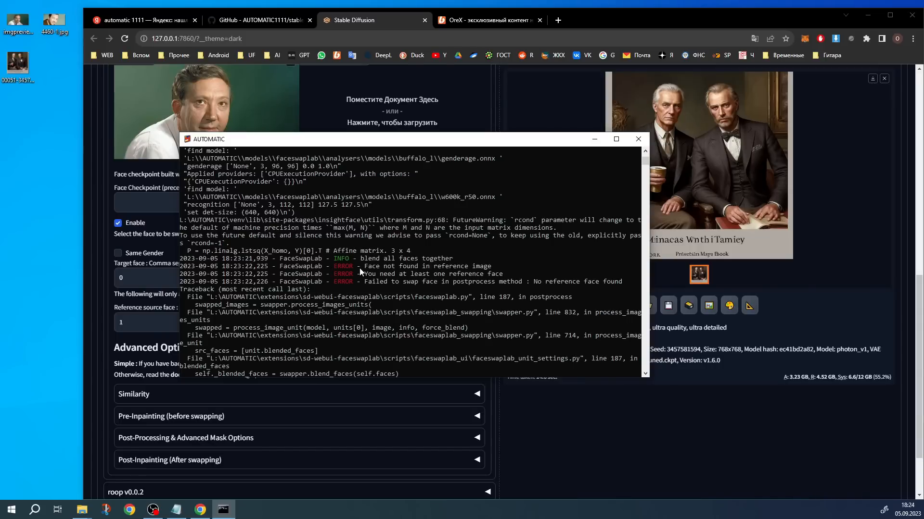
left_click(134, 324)
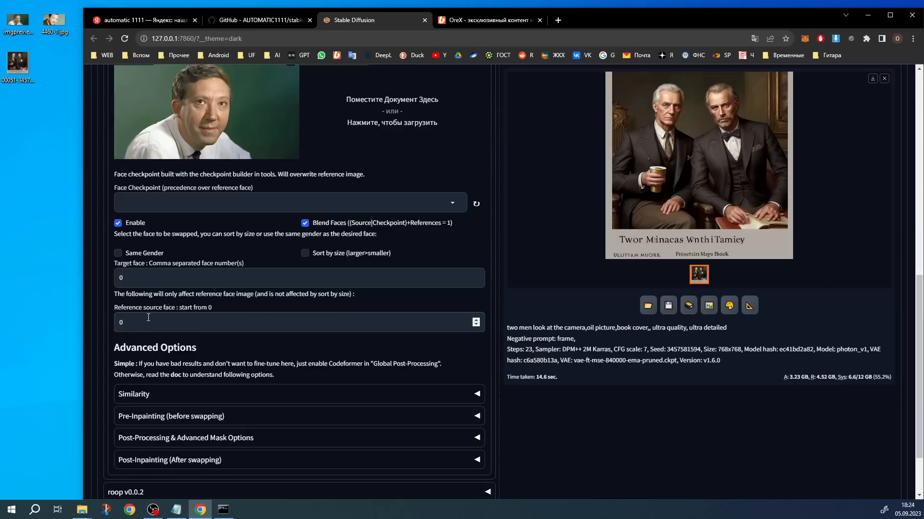
scroll(148, 320, "up", 9)
left_click(801, 108)
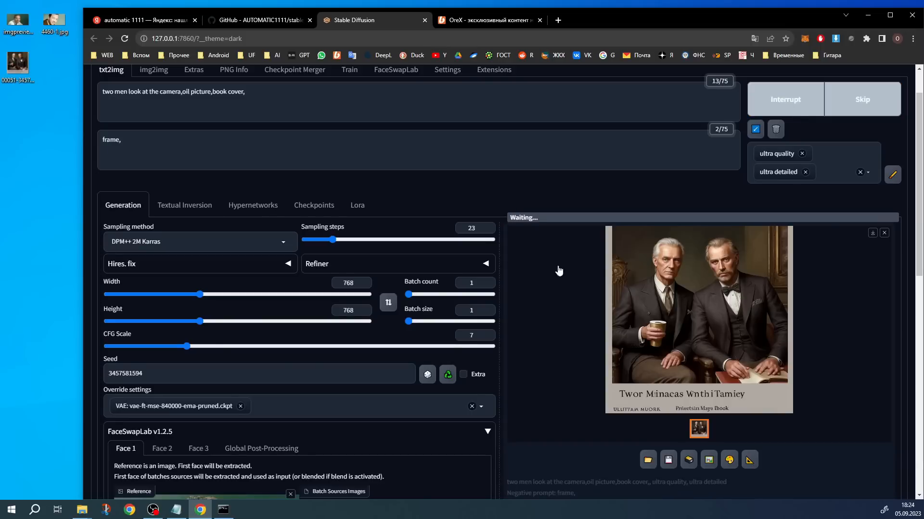
Check the AUTOMATIC console log for the face swap and inspect the generated image enlarged
scroll(467, 229, "down", 3)
scroll(467, 229, "down", 3)
key("alt+Tab")
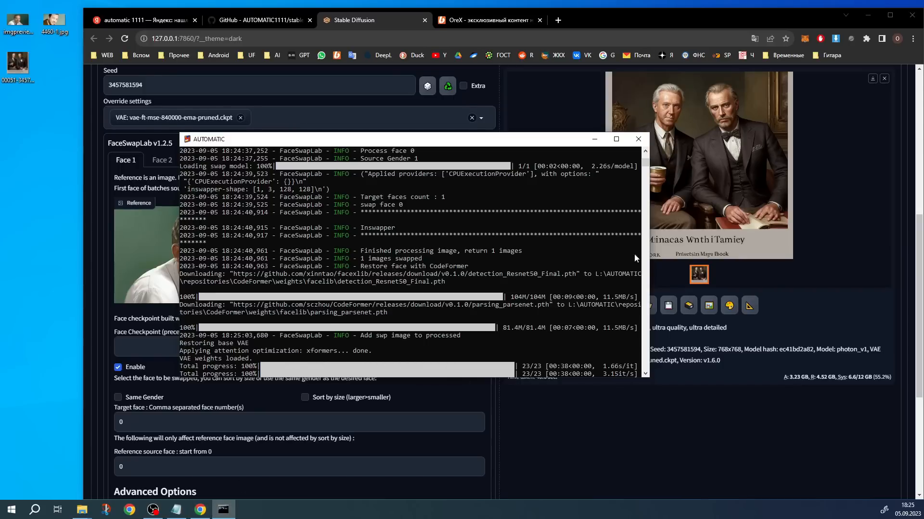
left_click(588, 416)
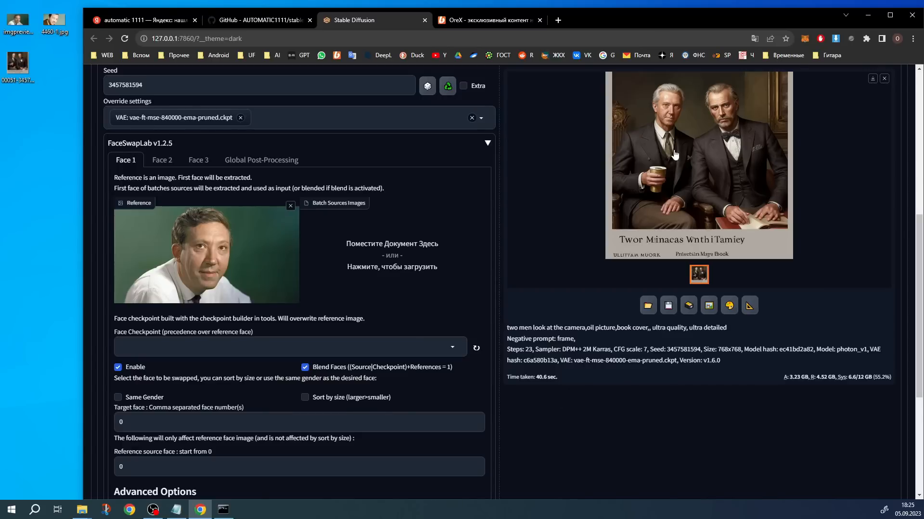
scroll(677, 178, "up", 2)
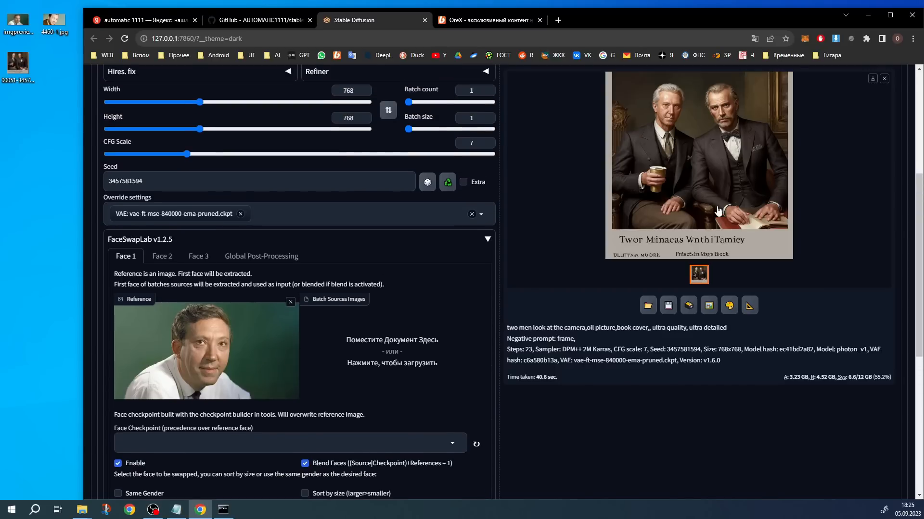
left_click(695, 124)
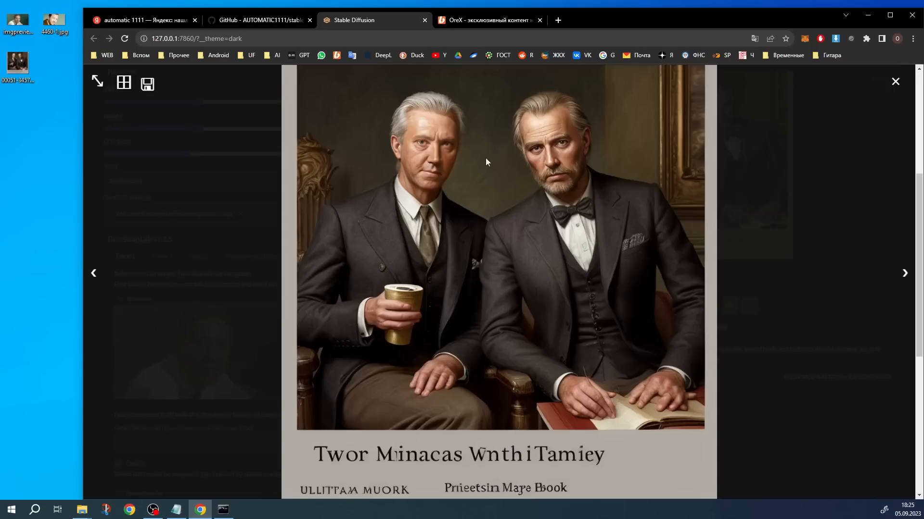
left_click(562, 254)
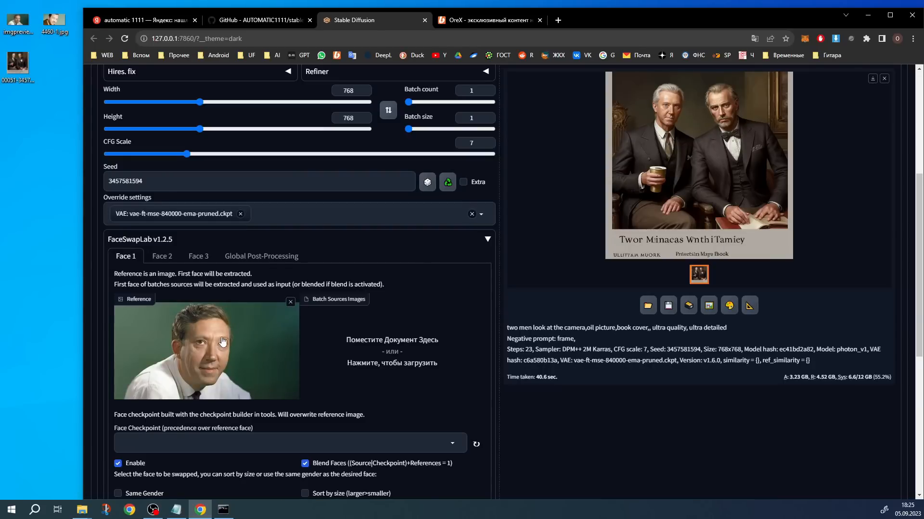
Set the Face 1 target face to 1 and regenerate the image
scroll(129, 328, "down", 4)
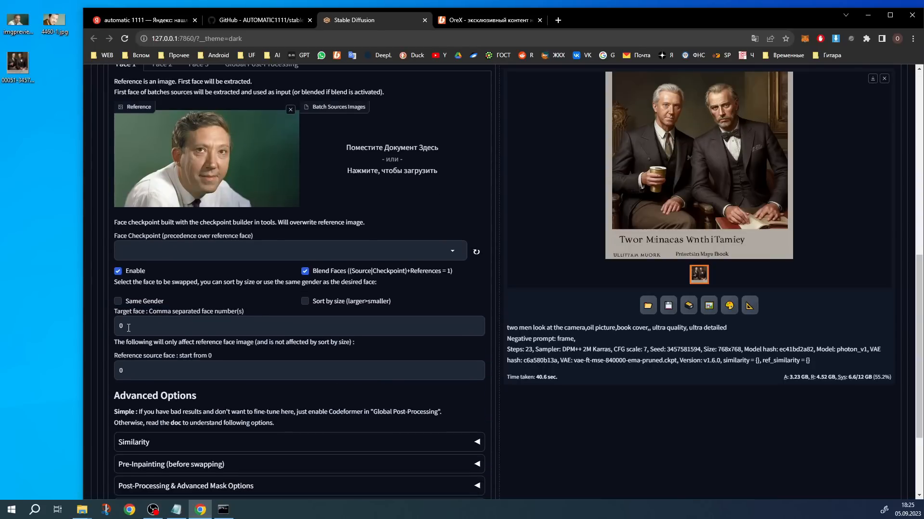
left_click(134, 330)
key("BackSpace")
type("1")
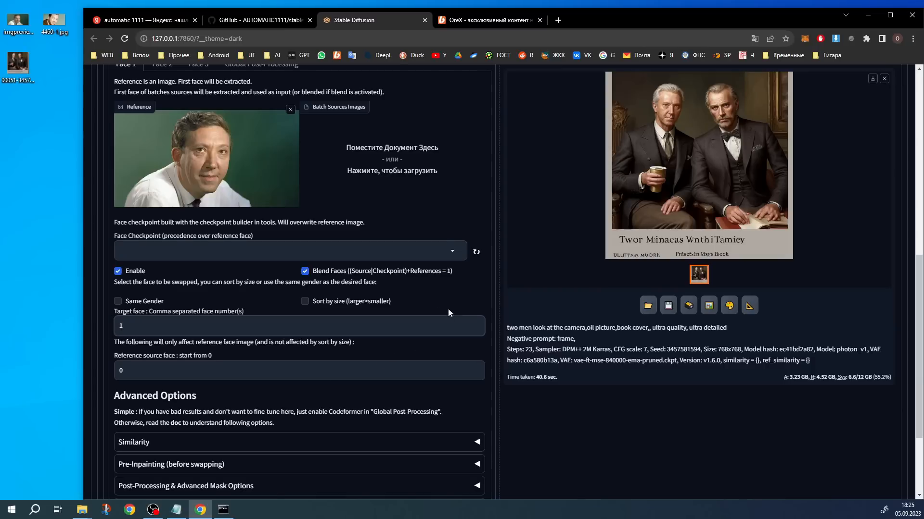
scroll(449, 308, "up", 1)
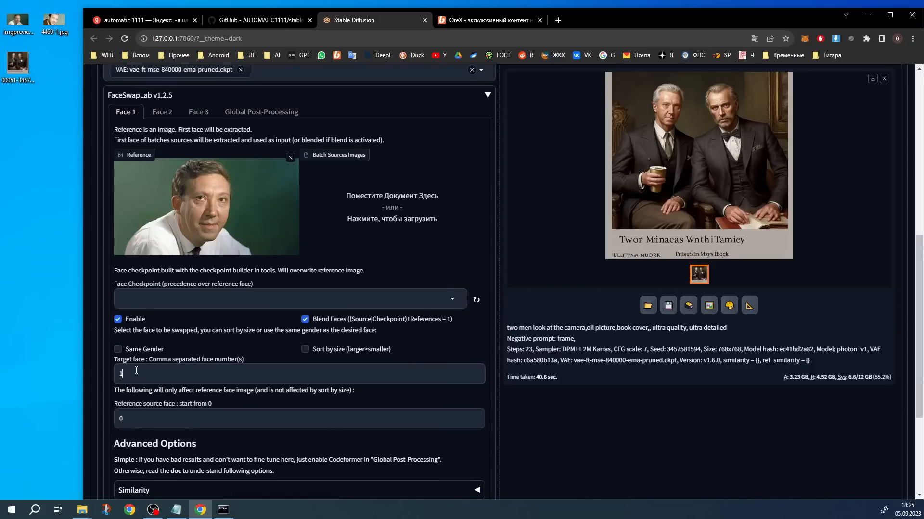
scroll(136, 370, "up", 2)
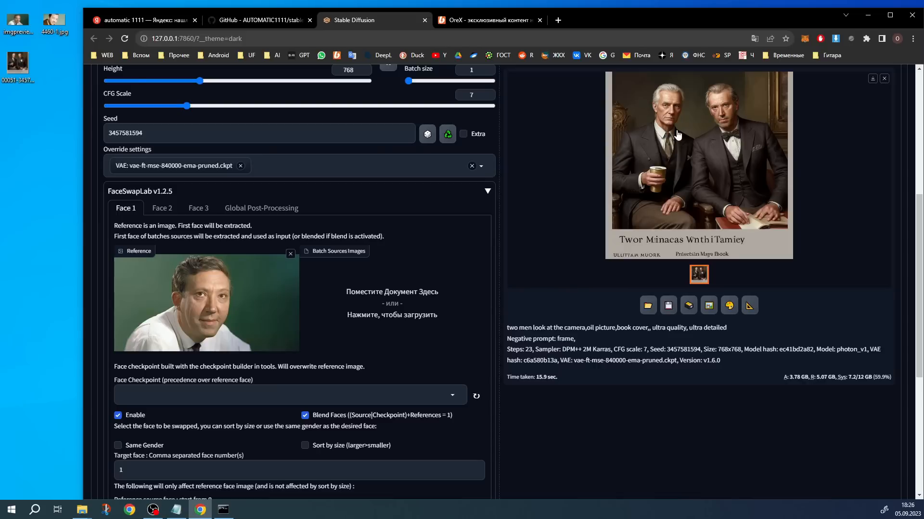
Enable Face 2 in FaceSwapLab, keeping its target face number at 0
scroll(137, 165, "down", 1)
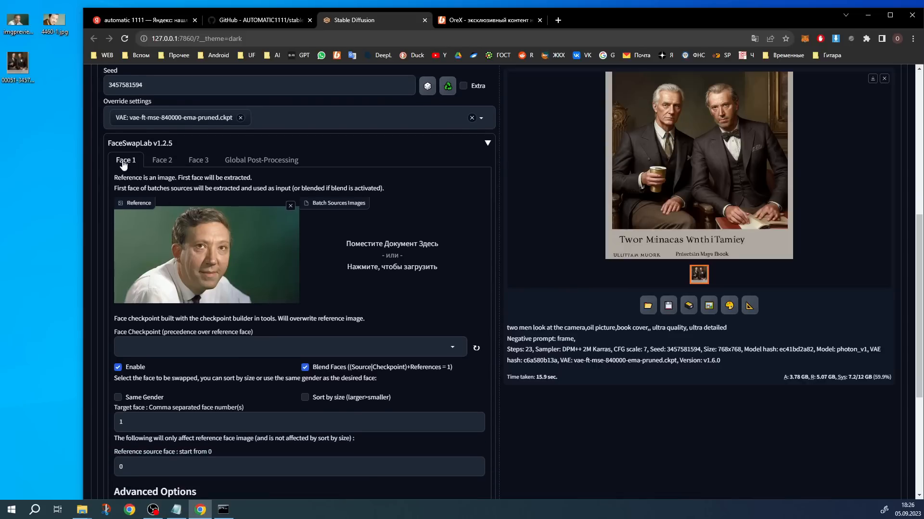
left_click(162, 161)
left_click(133, 370)
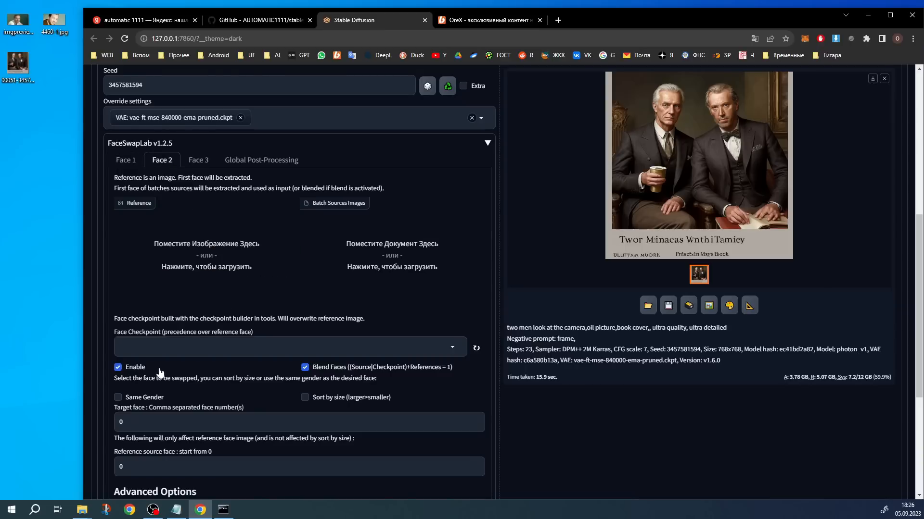
scroll(302, 374, "down", 2)
left_click(150, 326)
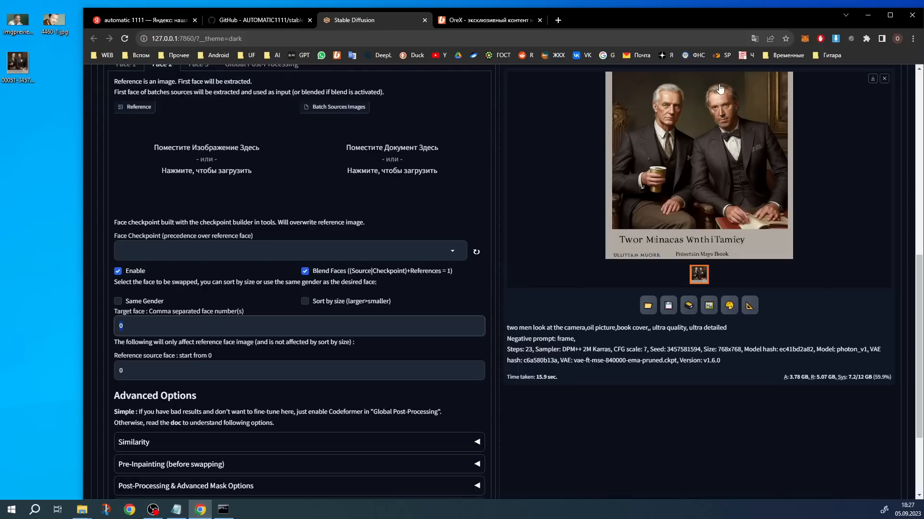
Check the target face number of Face 1 and use 4460-1.jpg from the desktop as the Face 2 reference
scroll(476, 268, "up", 2)
left_click(128, 159)
scroll(128, 159, "down", 2)
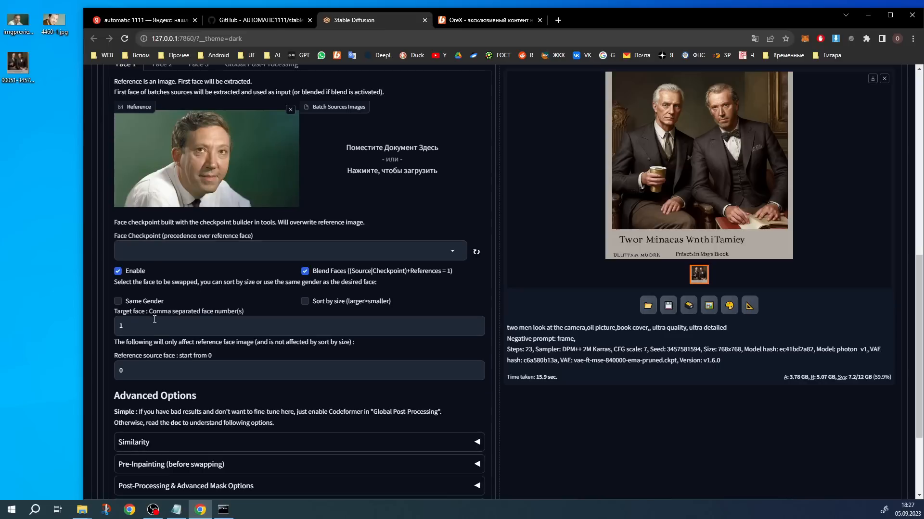
scroll(103, 329, "up", 1)
left_click(163, 113)
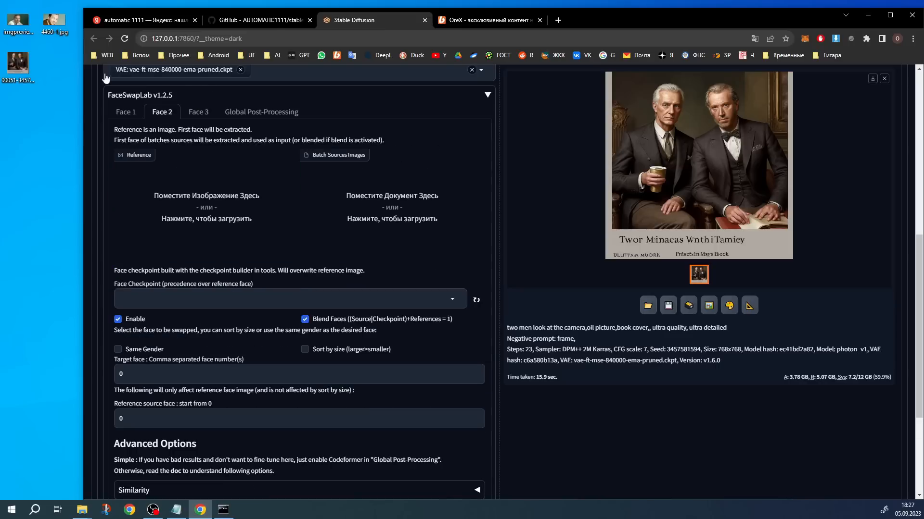
left_click_drag(56, 19, 217, 206)
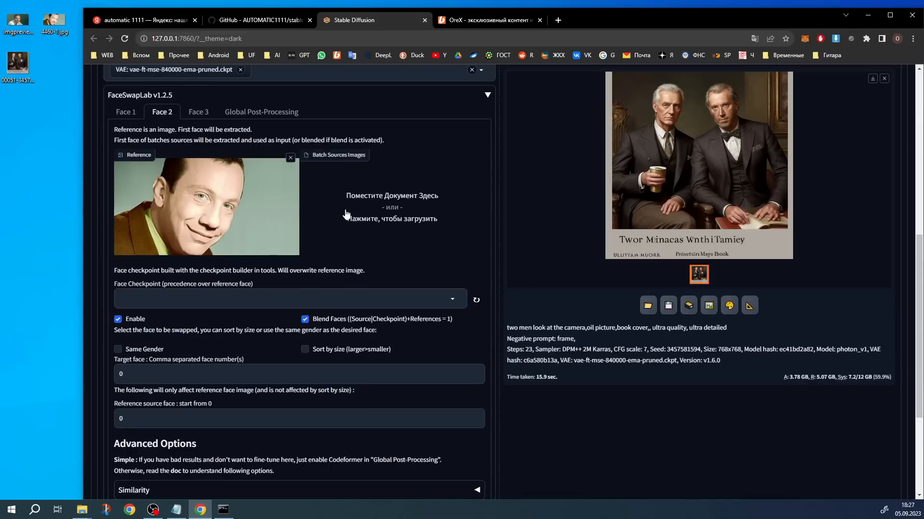
scroll(356, 210, "down", 2)
scroll(358, 336, "up", 7)
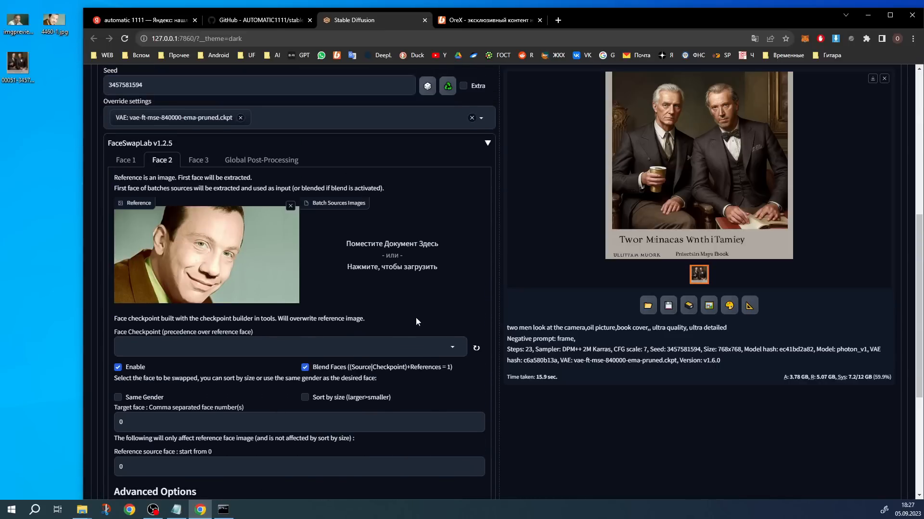
Generate the image with both the Face 1 and Face 2 swaps enabled
scroll(707, 224, "up", 3)
key("ctrl+Return")
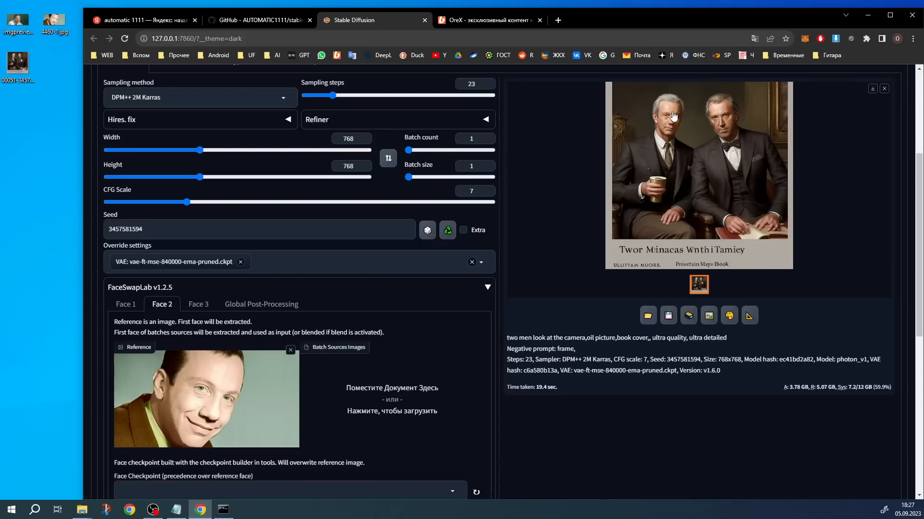
scroll(674, 212, "down", 2)
Look over the Face 3 and Global Post-Processing settings and inspect the two swapped faces in the enlarged image
left_click(197, 307)
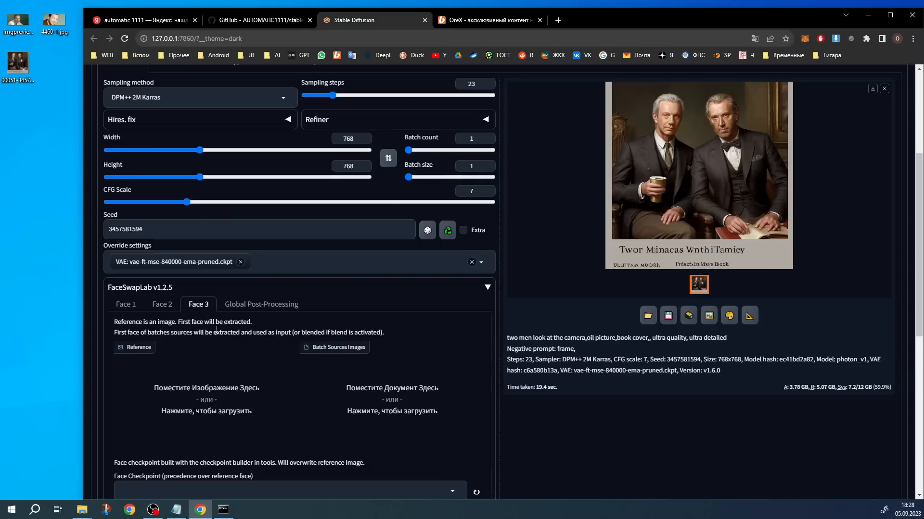
left_click(260, 305)
scroll(261, 305, "down", 1)
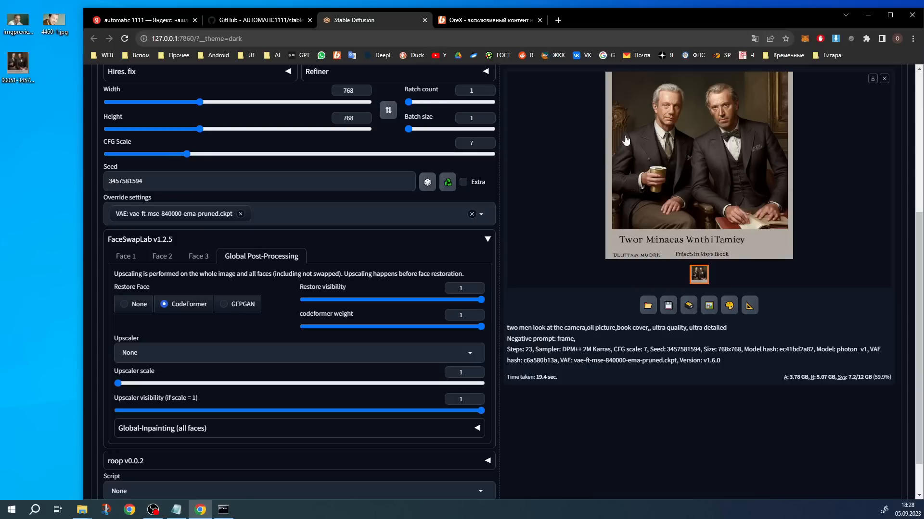
scroll(716, 158, "up", 1)
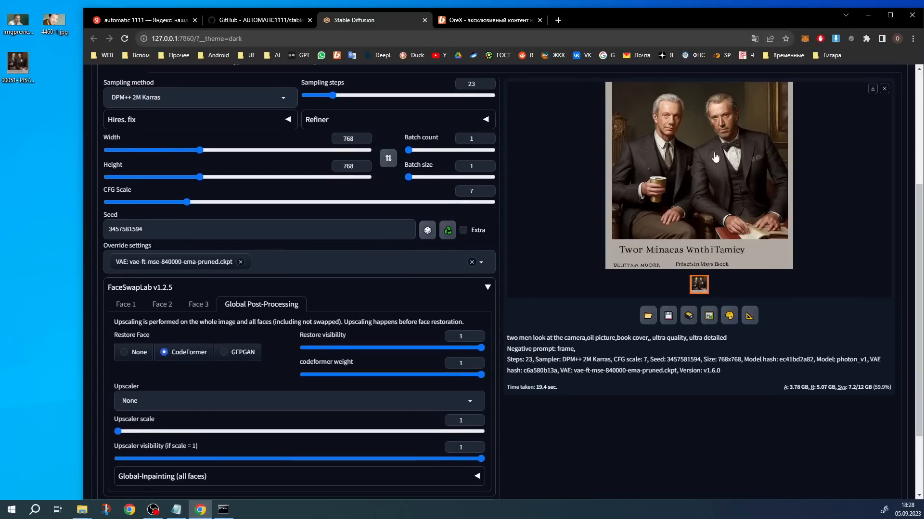
left_click(696, 131)
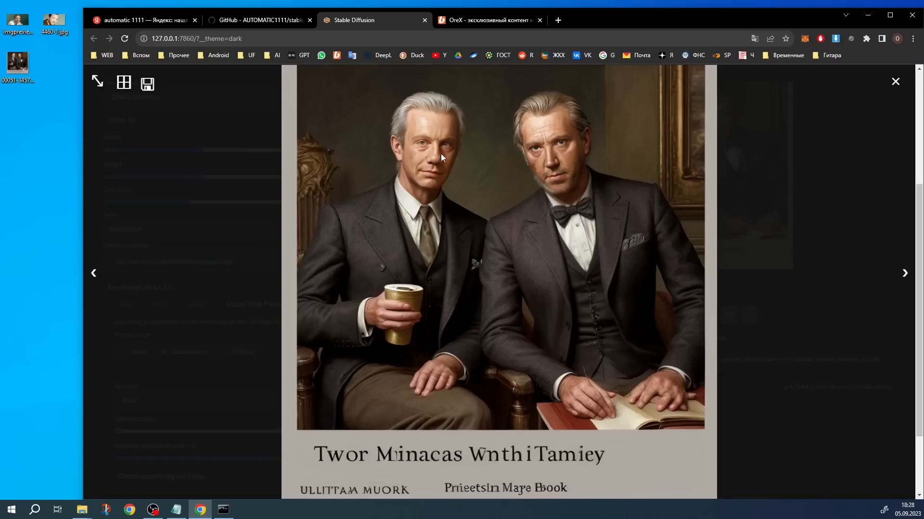
left_click(591, 260)
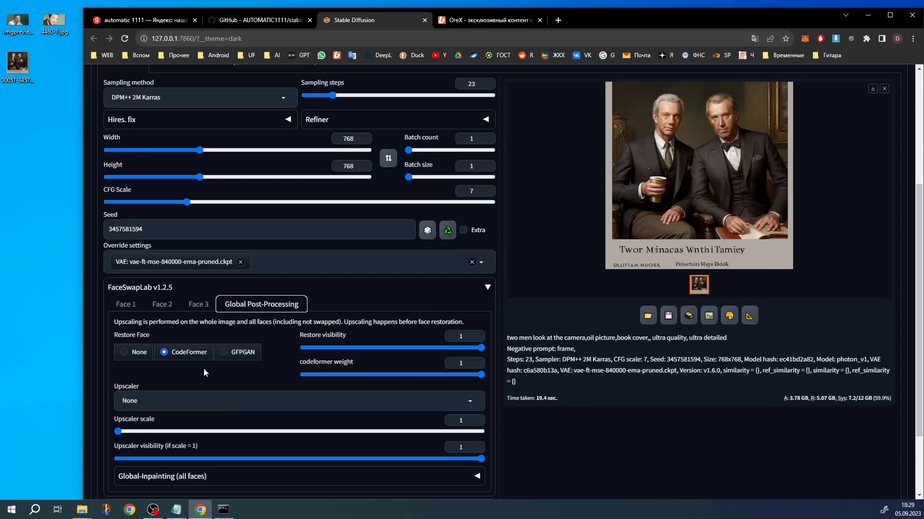
Choose GFPGAN as the global face restoration method and look at the matching options in Extras before returning to txt2img
left_click(243, 353)
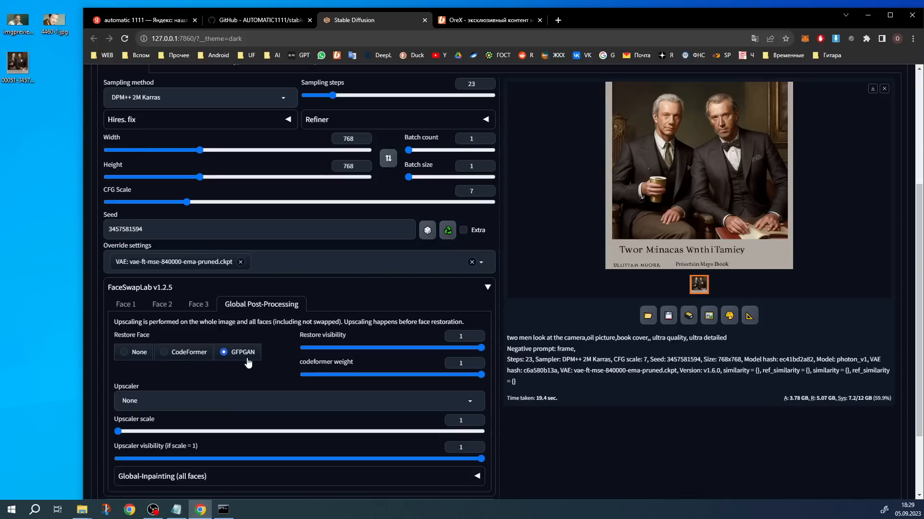
scroll(264, 356, "up", 4)
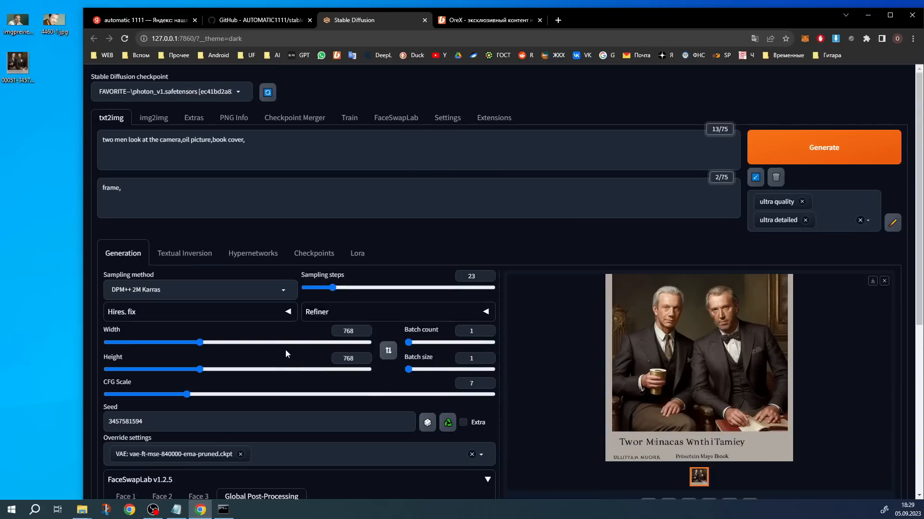
left_click(193, 118)
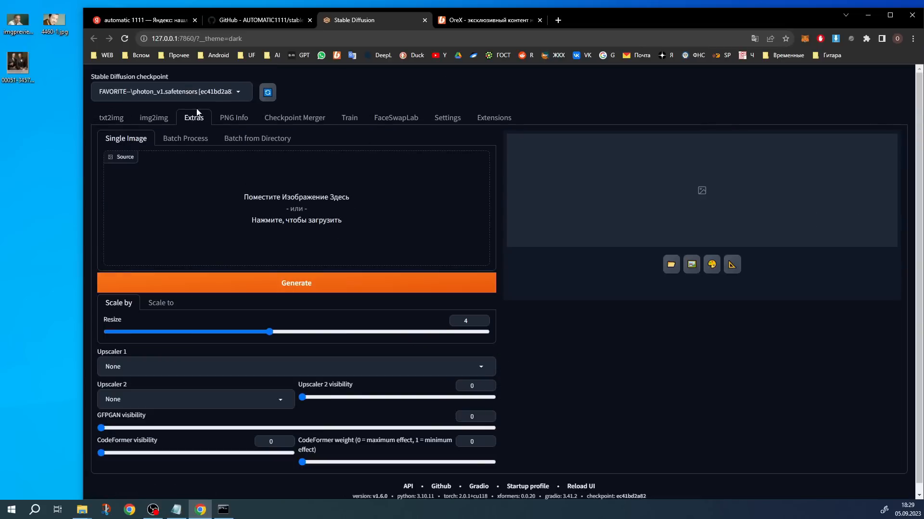
left_click(111, 118)
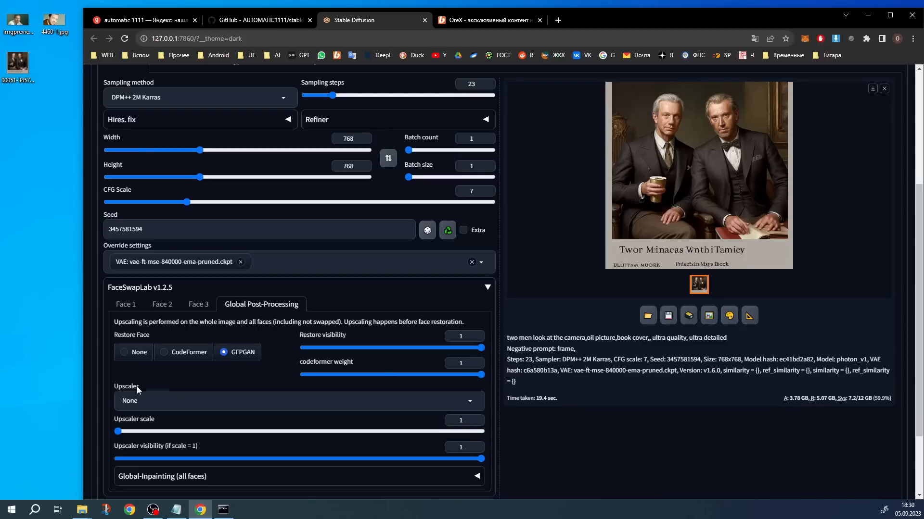
Set the global post-processing upscaler to 4x_Struzan with an upscaler scale of 2, and view the image enlarged
left_click(416, 403)
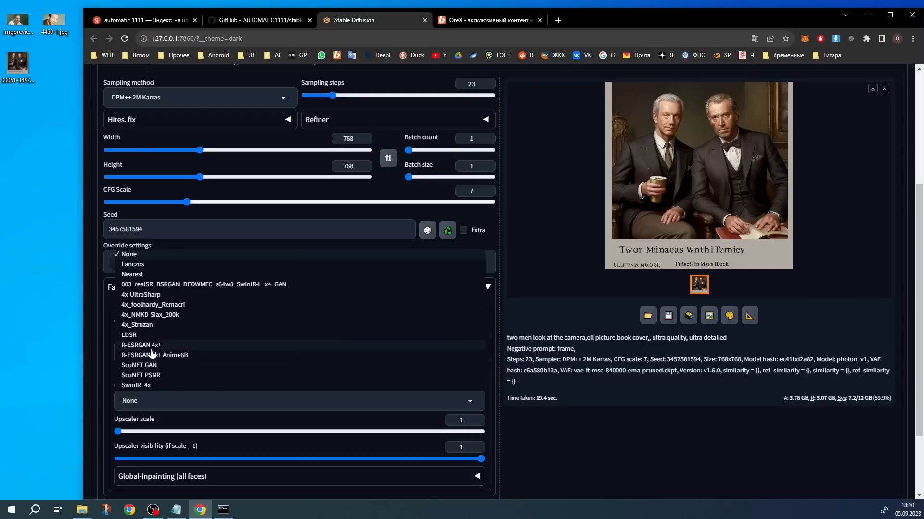
left_click(147, 327)
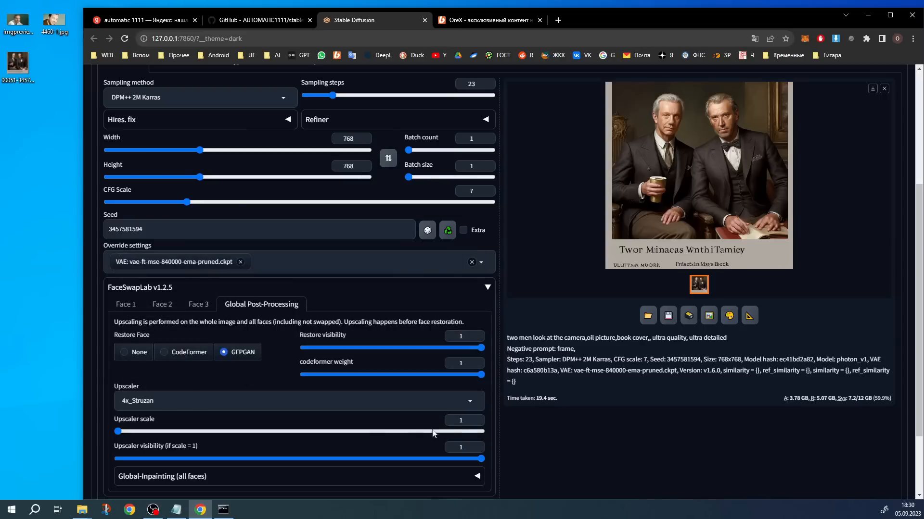
left_click_drag(465, 423, 436, 427)
type("2")
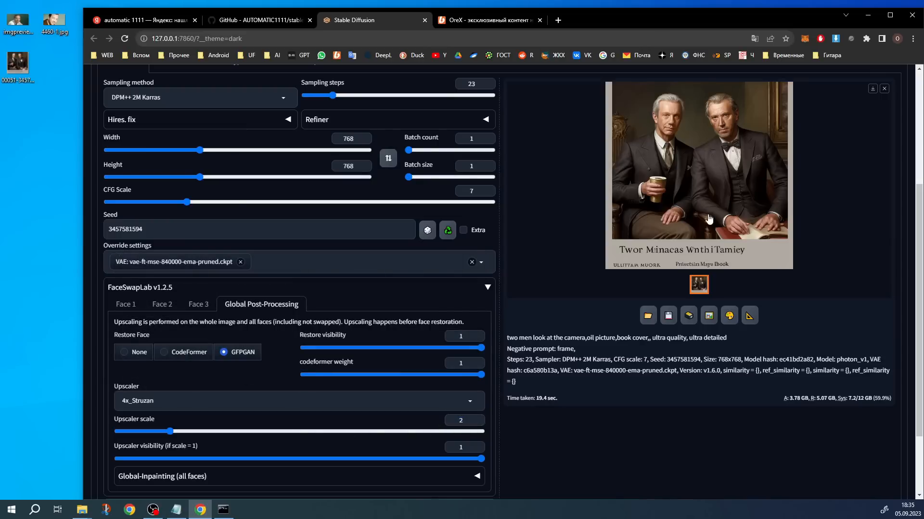
left_click(725, 176)
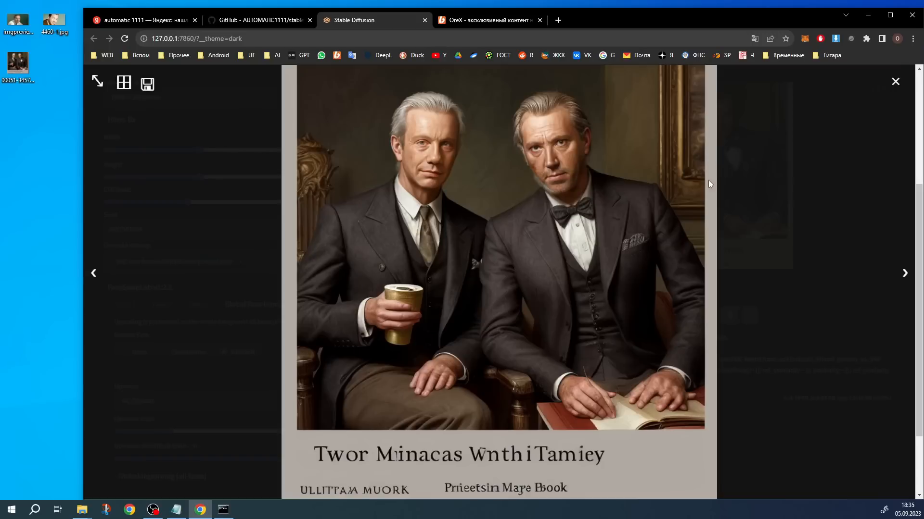
left_click(527, 252)
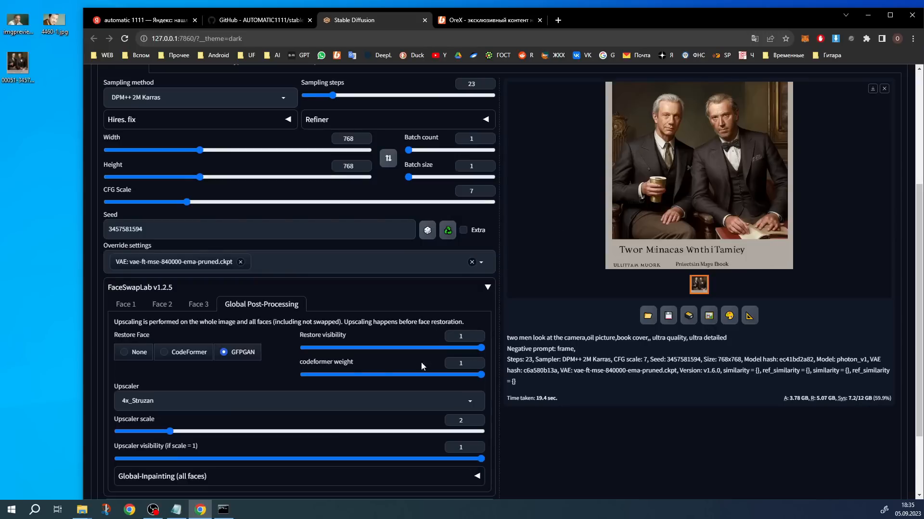
Save a copy of the newly generated swapped image to the desktop and open it for viewing
scroll(245, 266, "down", 3)
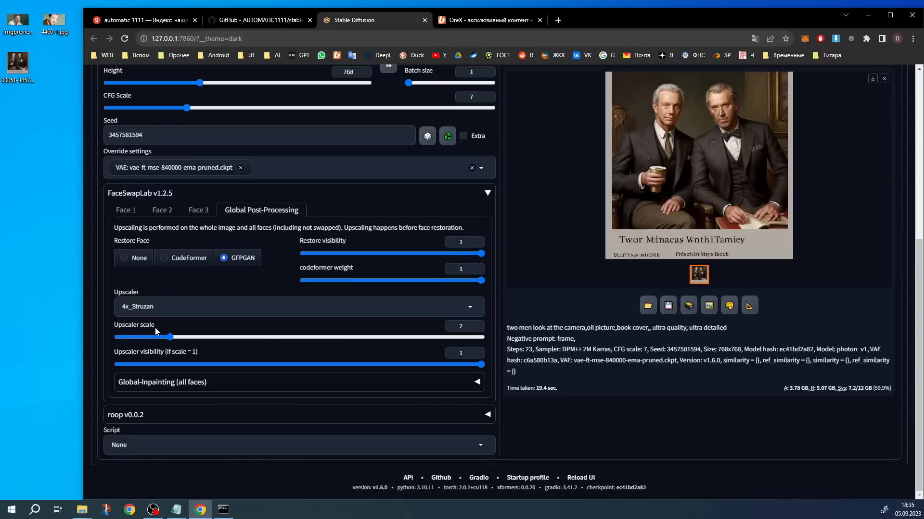
double_click(454, 327)
scroll(697, 385, "up", 4)
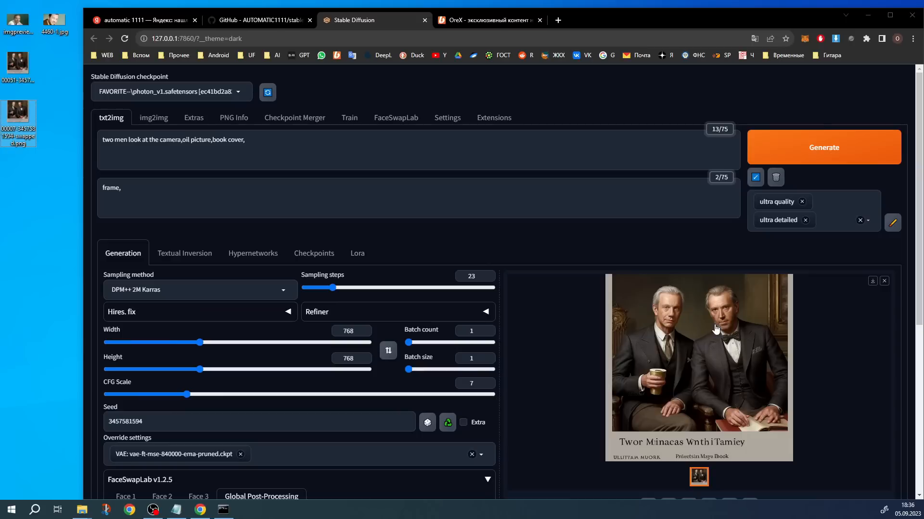
left_click_drag(716, 329, 63, 123)
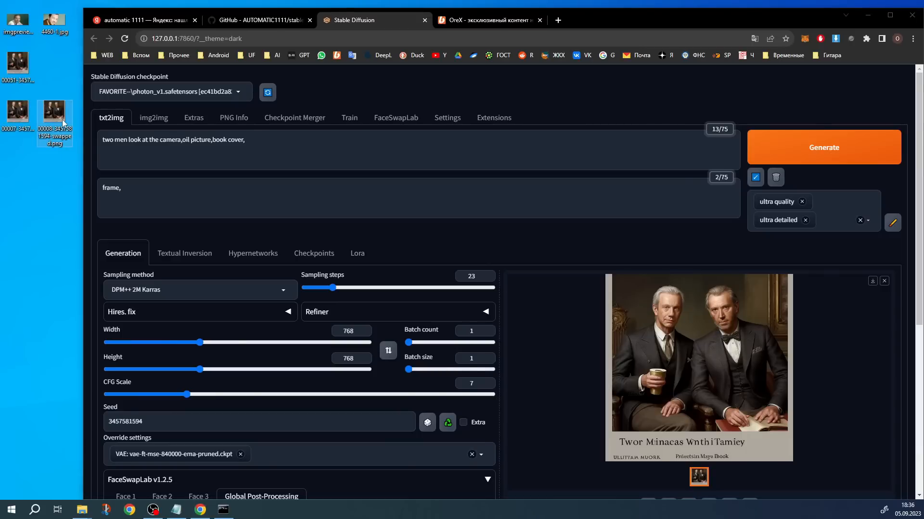
double_click(63, 123)
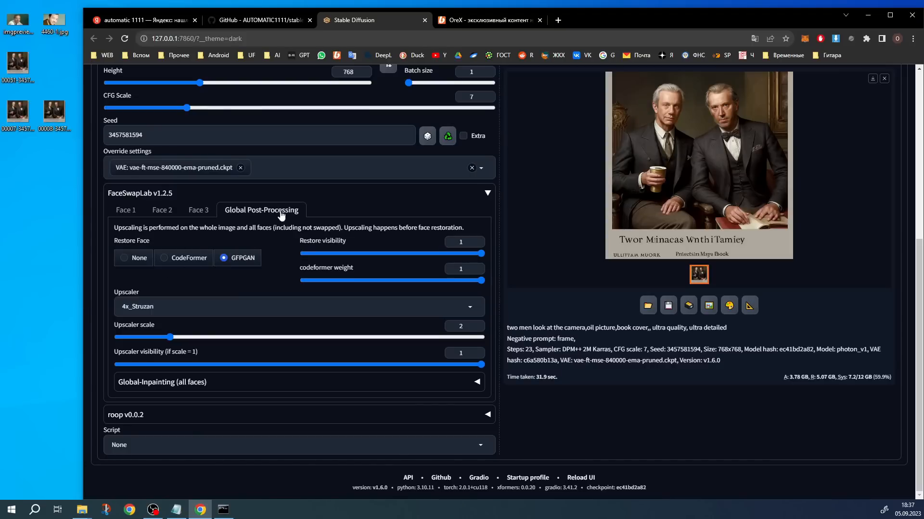
Reset global post-processing by setting Restore Face and Upscaler to None and the upscaler scale to 1
left_click(137, 260)
left_click(189, 306)
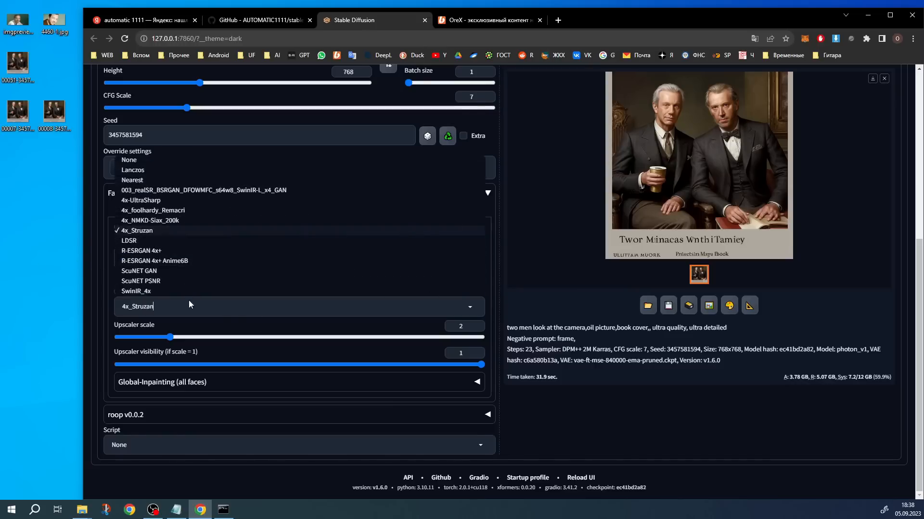
left_click(144, 161)
double_click(461, 327)
type("1")
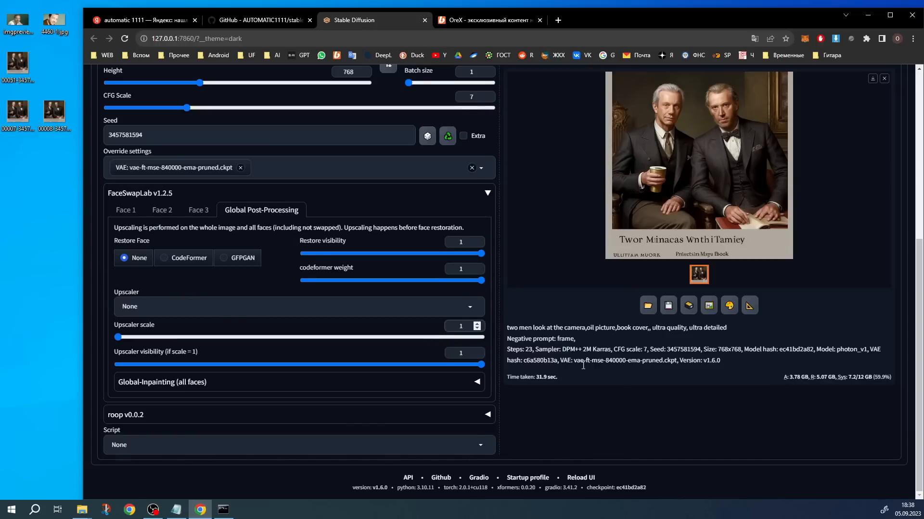
left_click(645, 412)
In Face 1's Post-Processing & Advanced Mask Options, choose GFPGAN face restoration and the 4x_Struzan upscaler
left_click(125, 209)
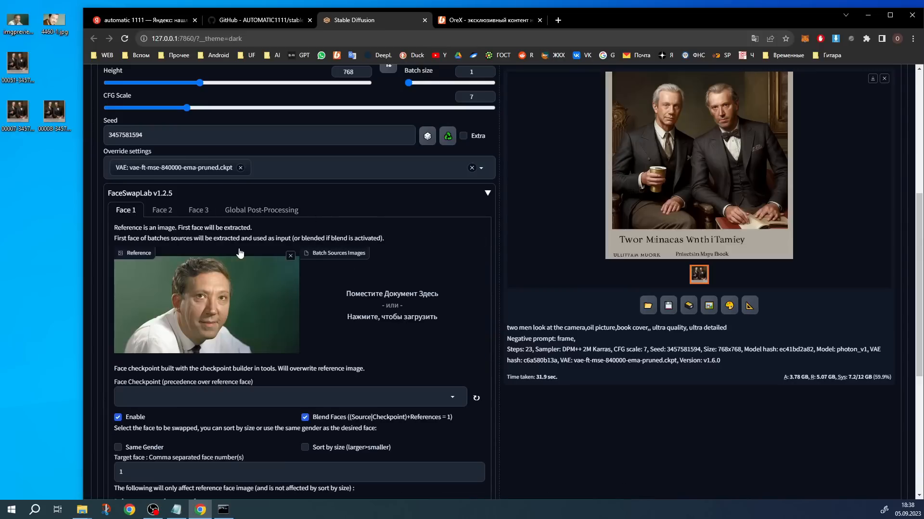
scroll(291, 231, "down", 5)
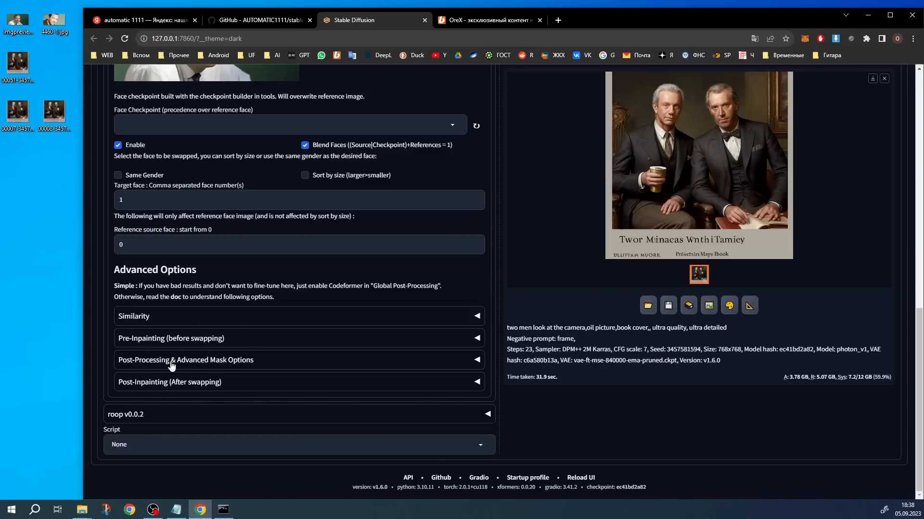
left_click(231, 361)
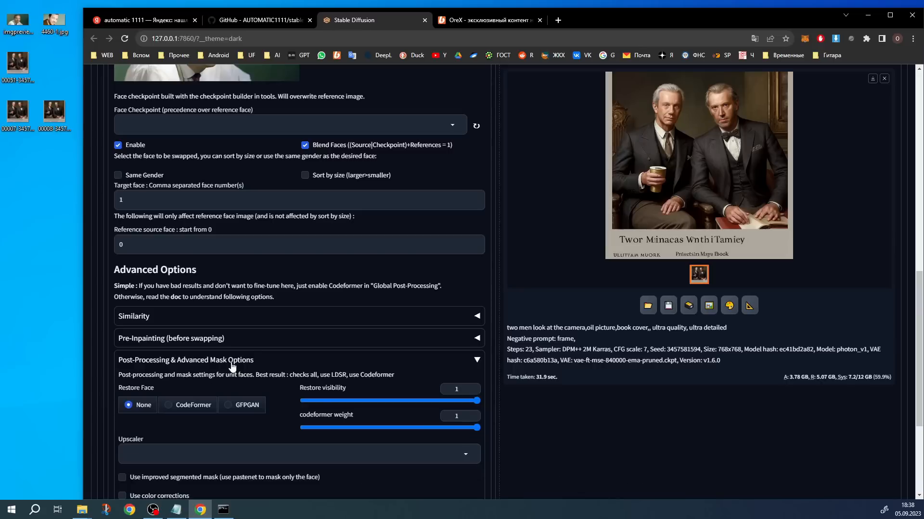
scroll(323, 366, "up", 4)
scroll(280, 243, "up", 2)
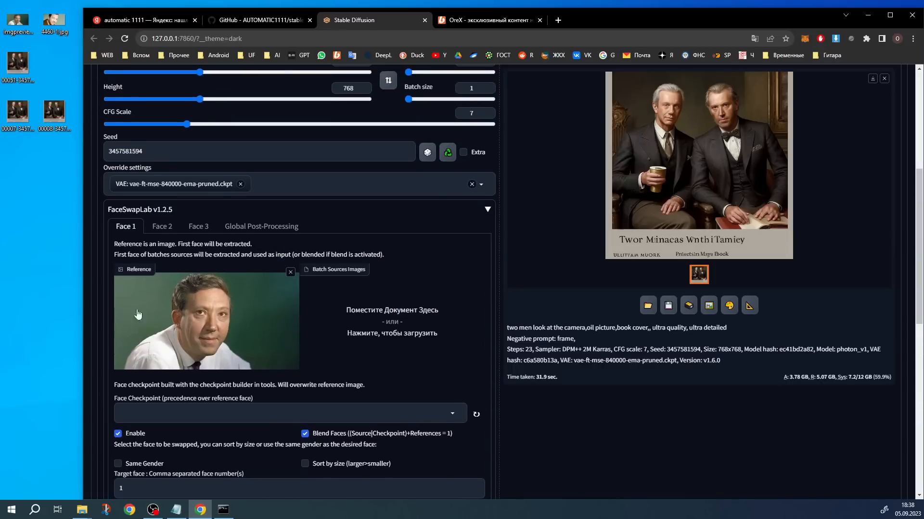
scroll(208, 320, "down", 1)
scroll(253, 247, "down", 8)
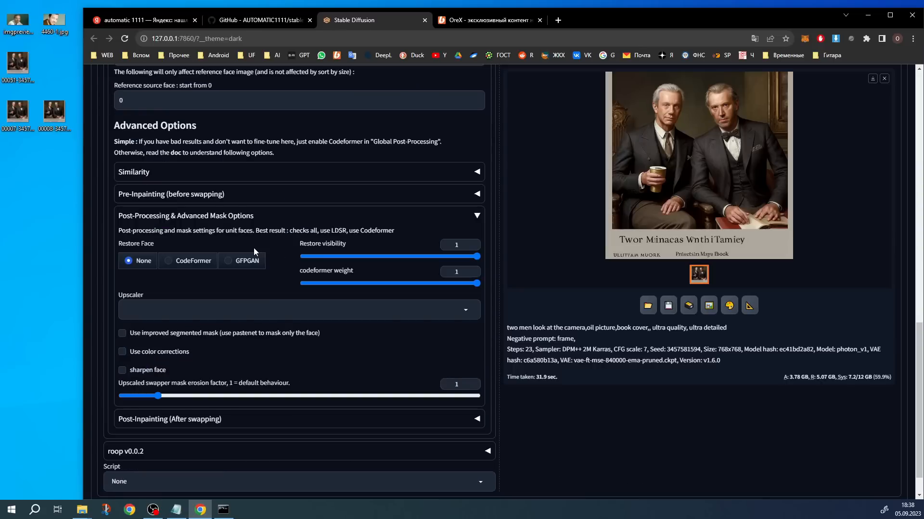
left_click(250, 262)
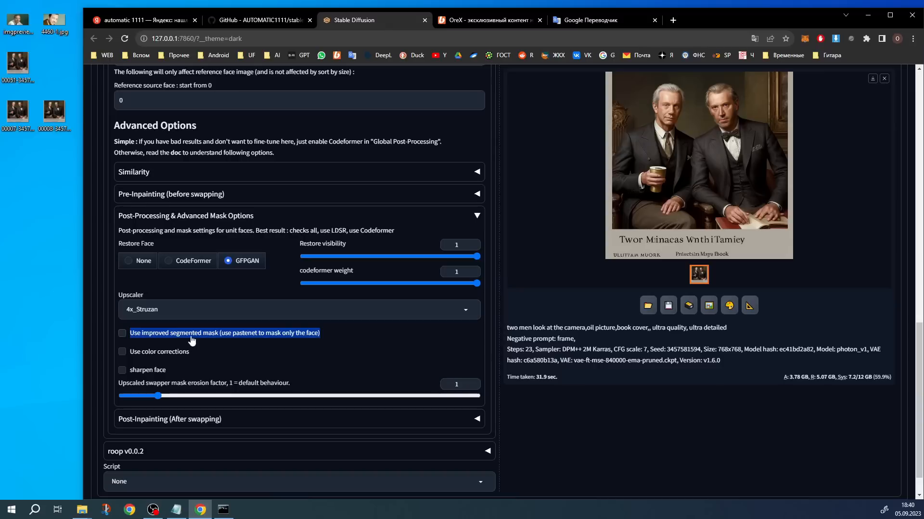
Enable the improved segmented mask, color corrections and sharpen face options for Face 1
left_click(124, 333)
left_click(123, 351)
left_click_drag(173, 368, 169, 360)
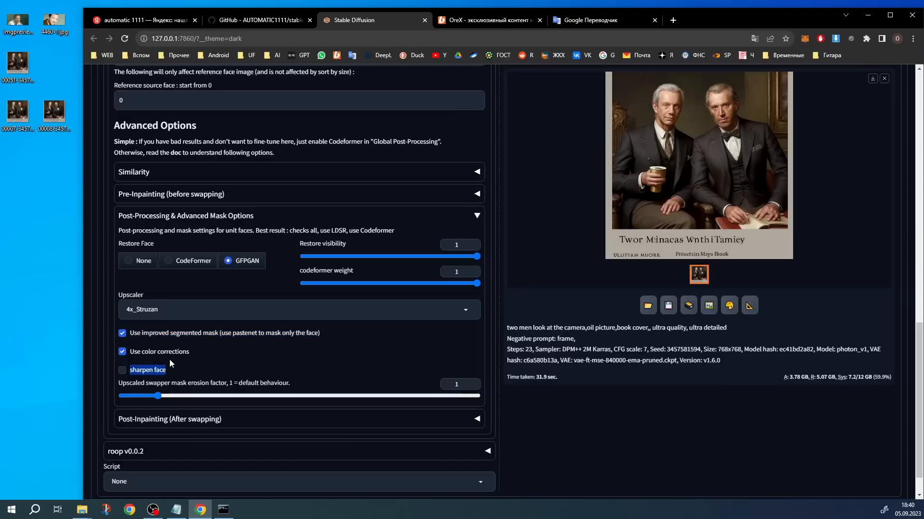
left_click(123, 369)
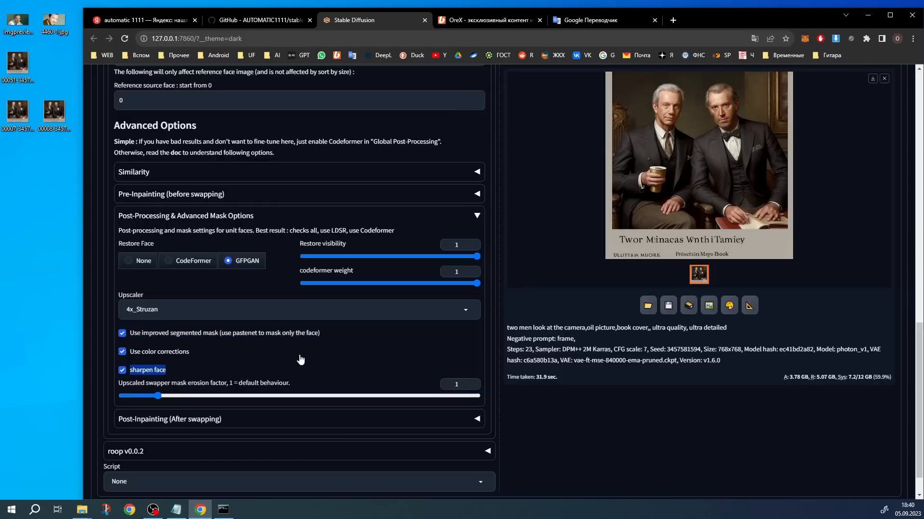
Generate the image with Face 1's own post-processing settings and inspect the enlarged result
scroll(290, 345, "up", 8)
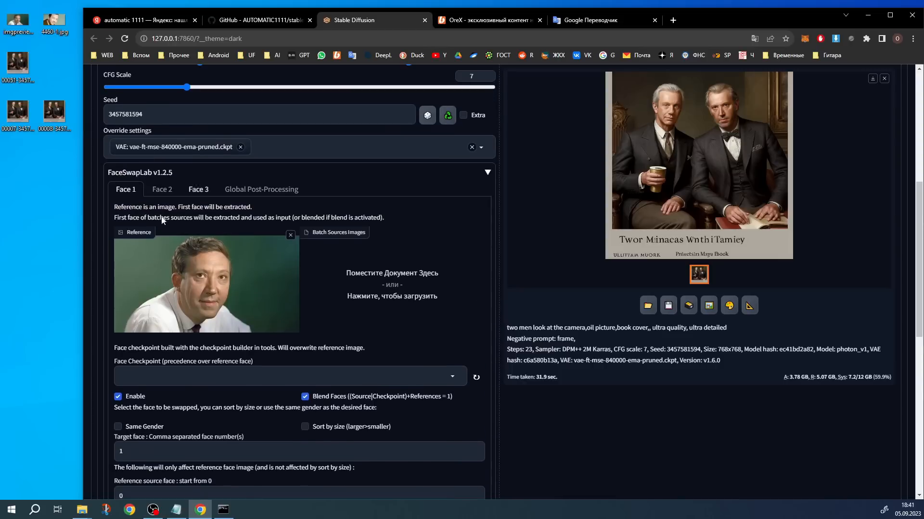
scroll(290, 283, "down", 7)
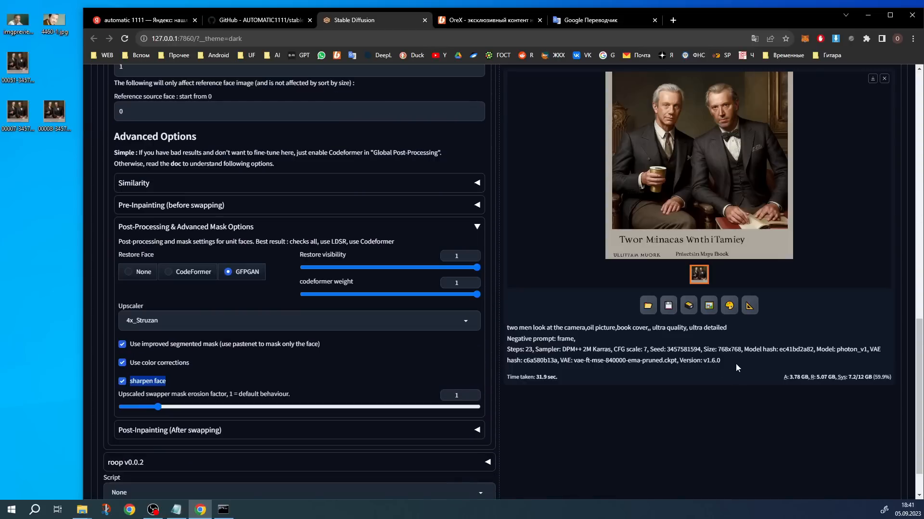
scroll(736, 366, "up", 10)
scroll(478, 230, "down", 10)
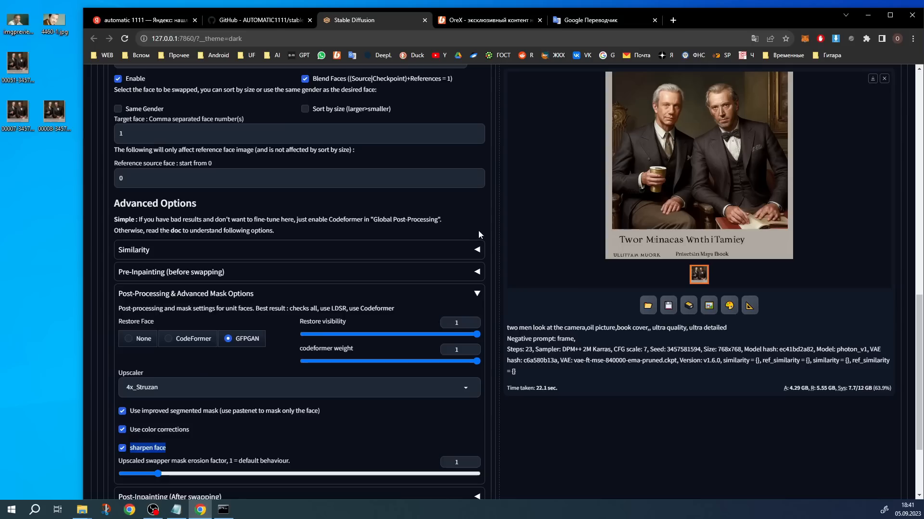
left_click(703, 139)
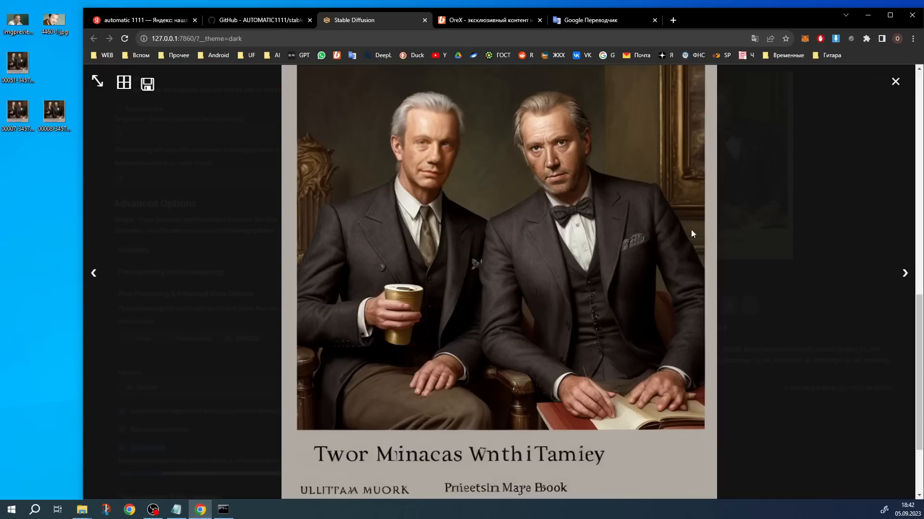
left_click(672, 276)
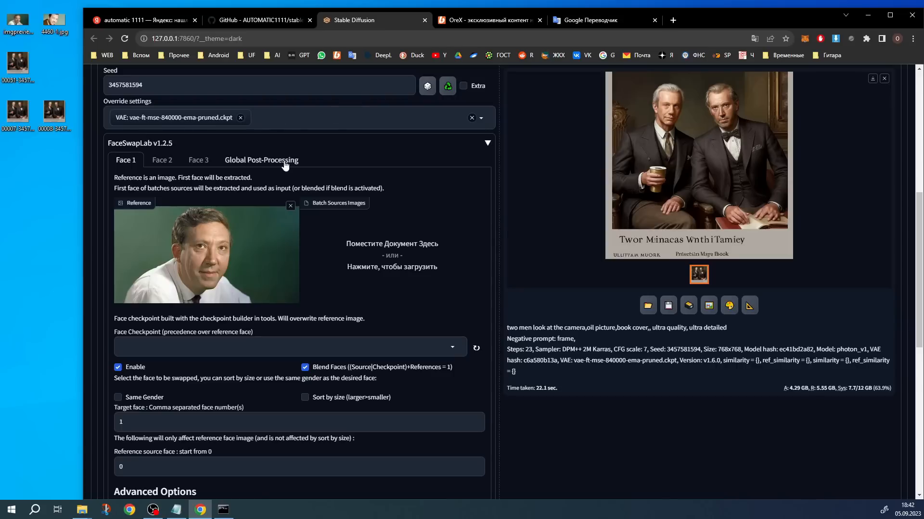
Check the Global Post-Processing settings, then return to Face 1 and expand its Post-Inpainting (After swapping) section
left_click(254, 163)
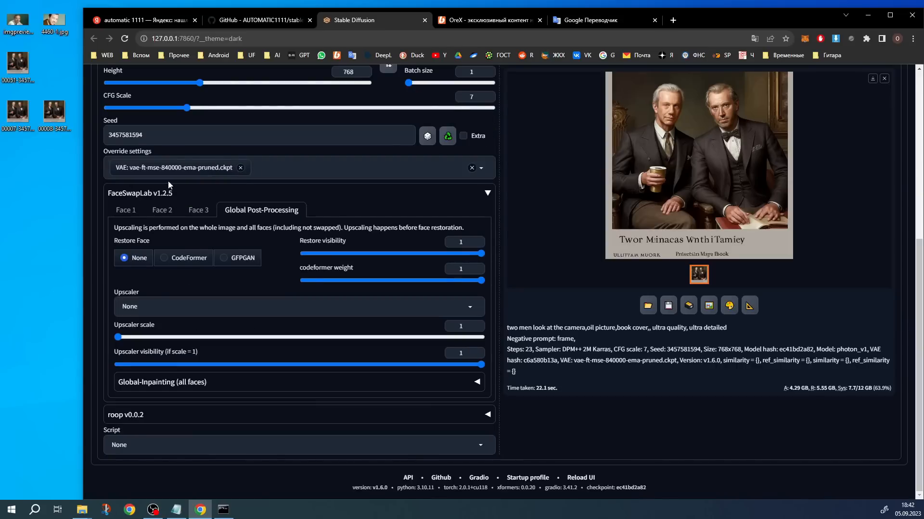
left_click(126, 210)
left_click(229, 180)
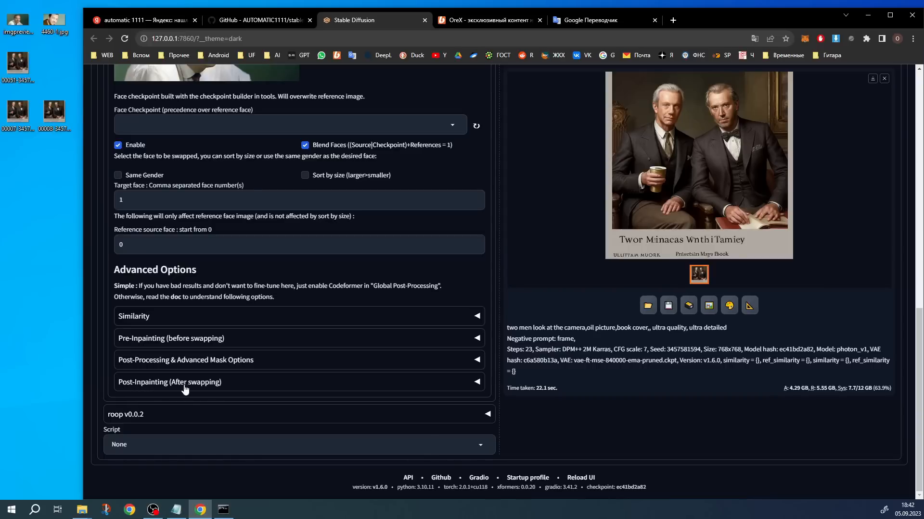
left_click(215, 385)
scroll(165, 235, "down", 3)
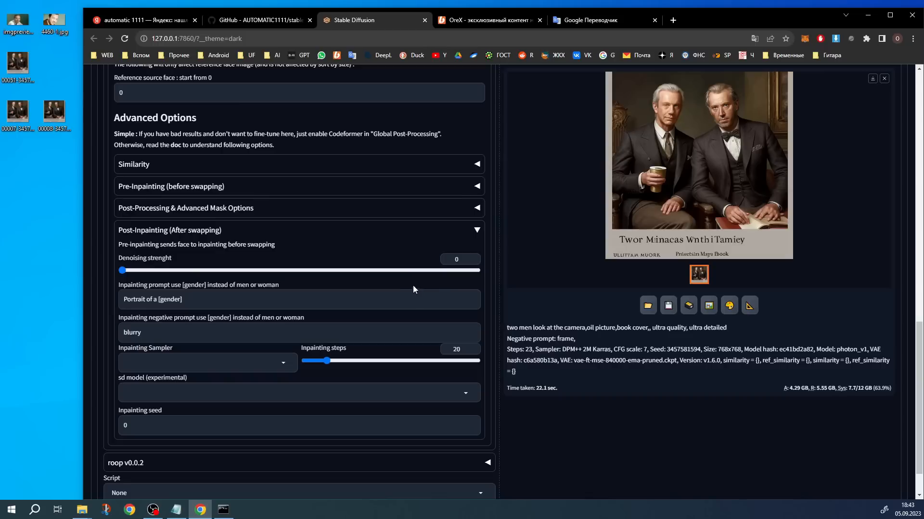
Examine Face 1's post-inpainting model, prompt and negative prompt fields
left_click(154, 387)
left_click(162, 383)
left_click_drag(203, 300, 99, 303)
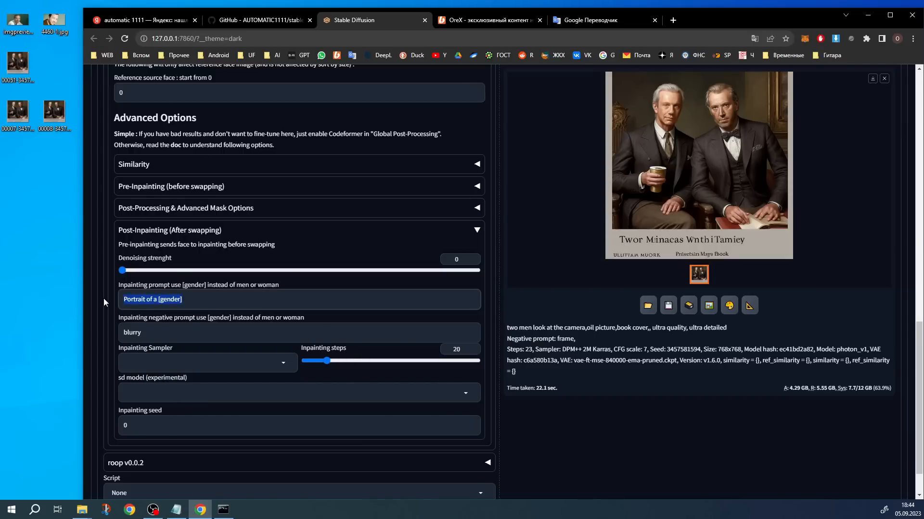
left_click_drag(193, 332, 109, 336)
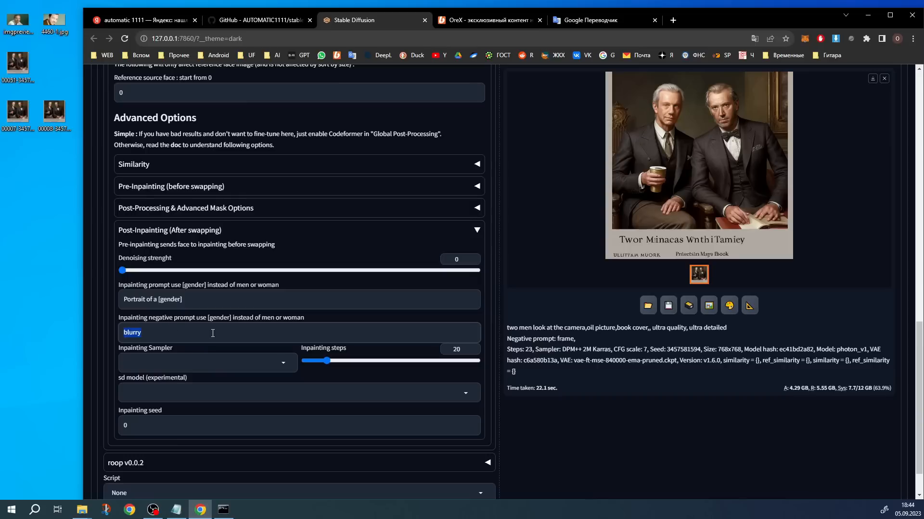
left_click(201, 300)
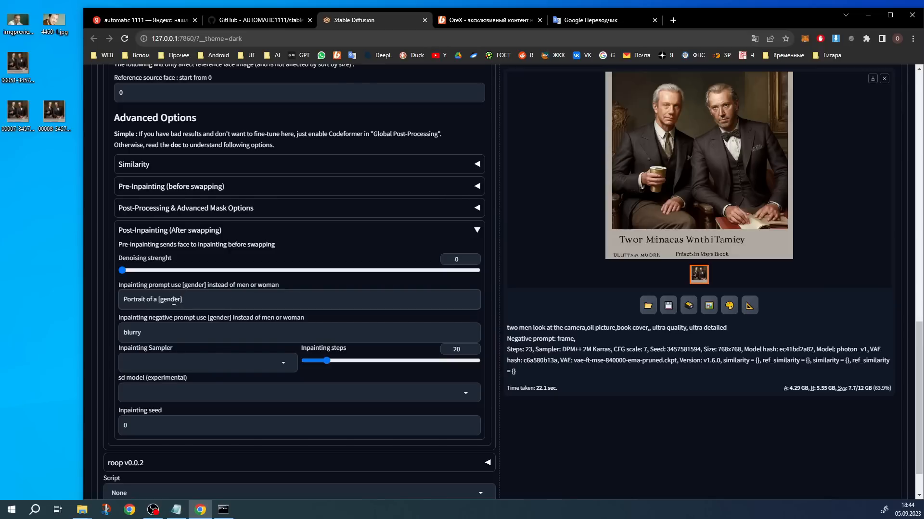
left_click_drag(195, 299, 123, 300)
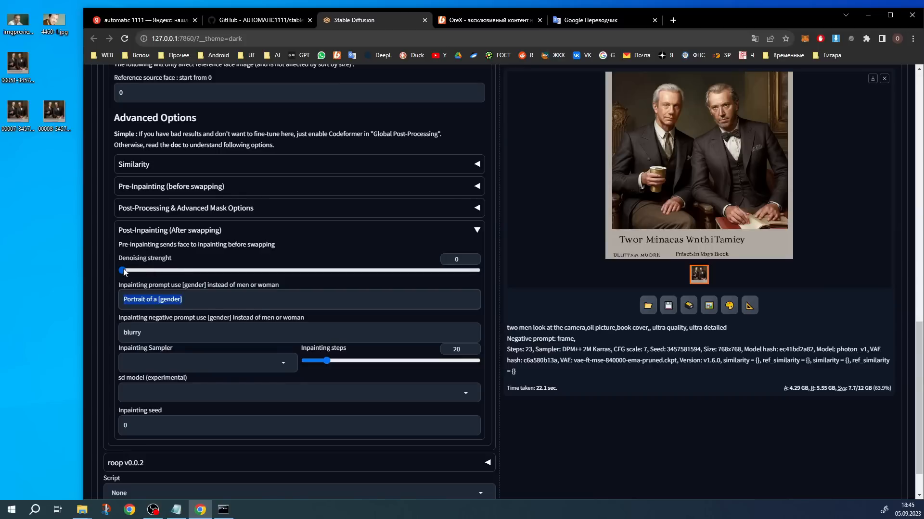
Set Face 1's post-inpainting denoising strength to 0.2 and check the inpainting steps and seed
left_click_drag(124, 272, 192, 271)
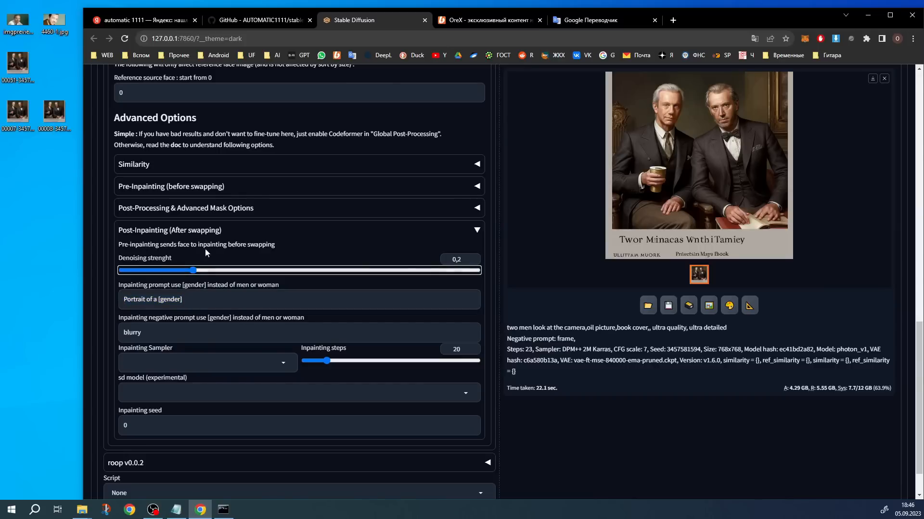
left_click_drag(463, 350, 402, 360)
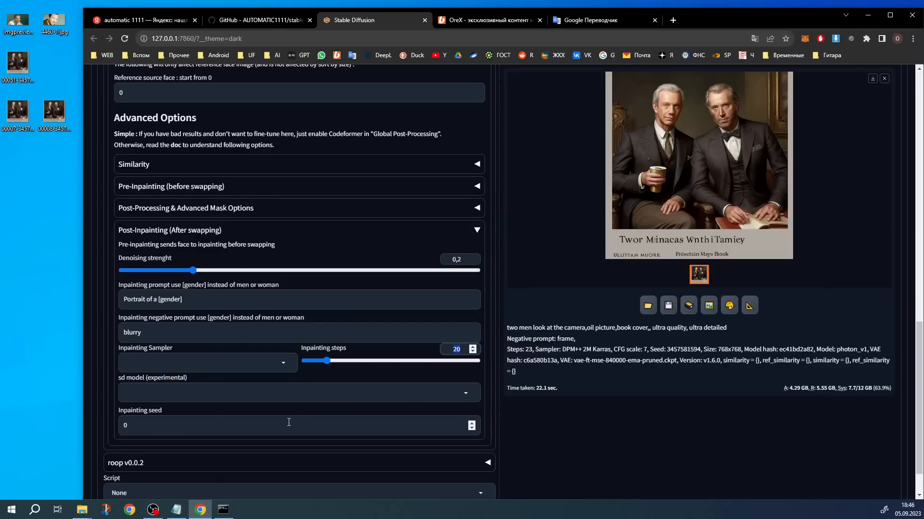
left_click_drag(134, 429, 118, 428)
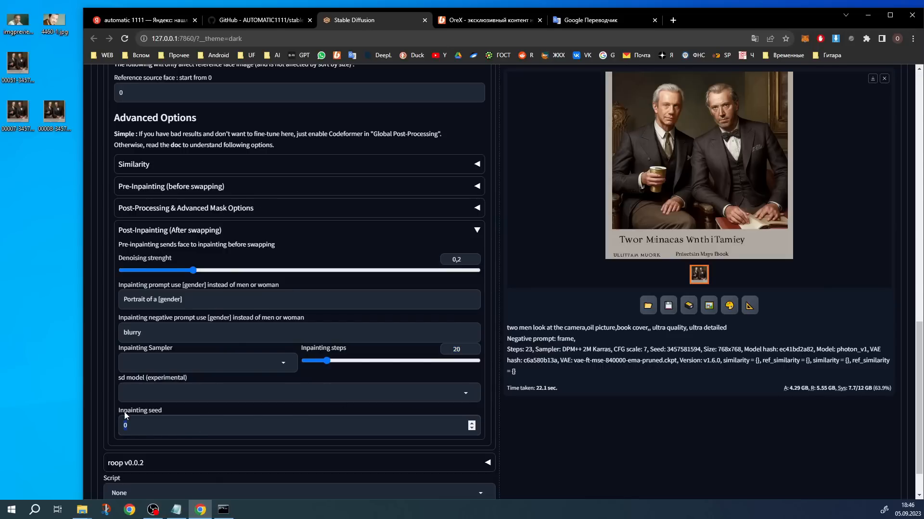
Choose DPM++ 2M SDE Exponential as Face 1's post-inpainting sampler
left_click(283, 367)
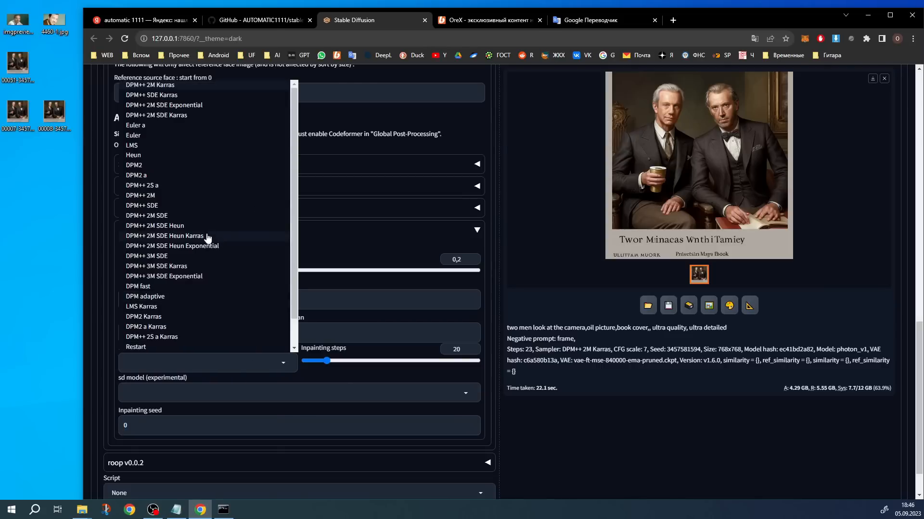
scroll(200, 269, "up", 2)
scroll(342, 426, "down", 3)
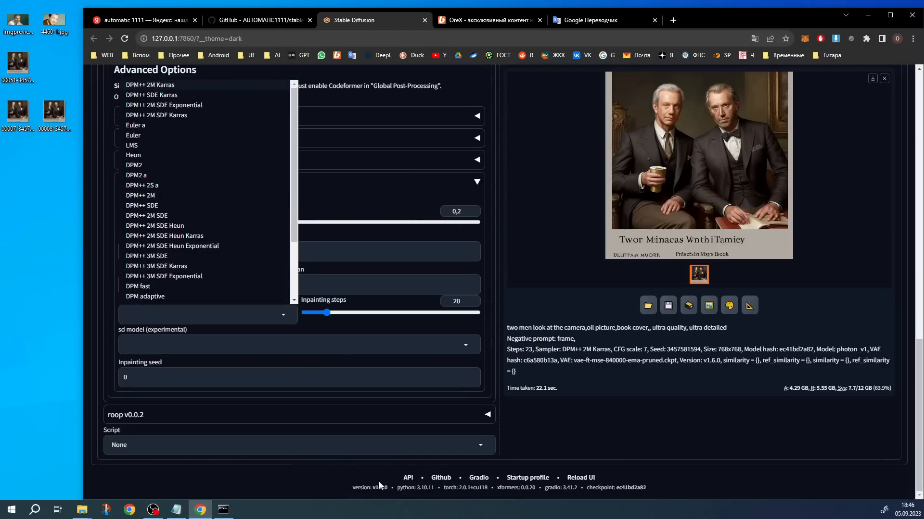
scroll(374, 409, "up", 2)
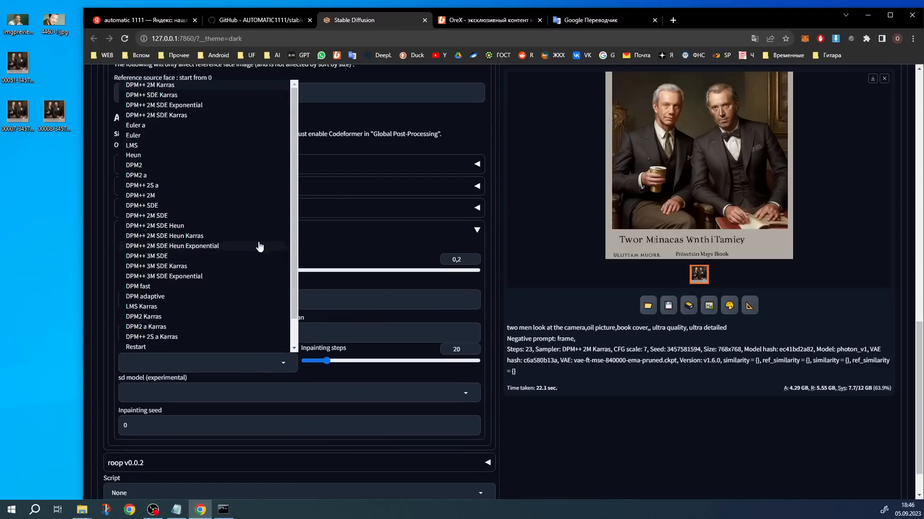
scroll(218, 256, "up", 2)
scroll(185, 243, "down", 1)
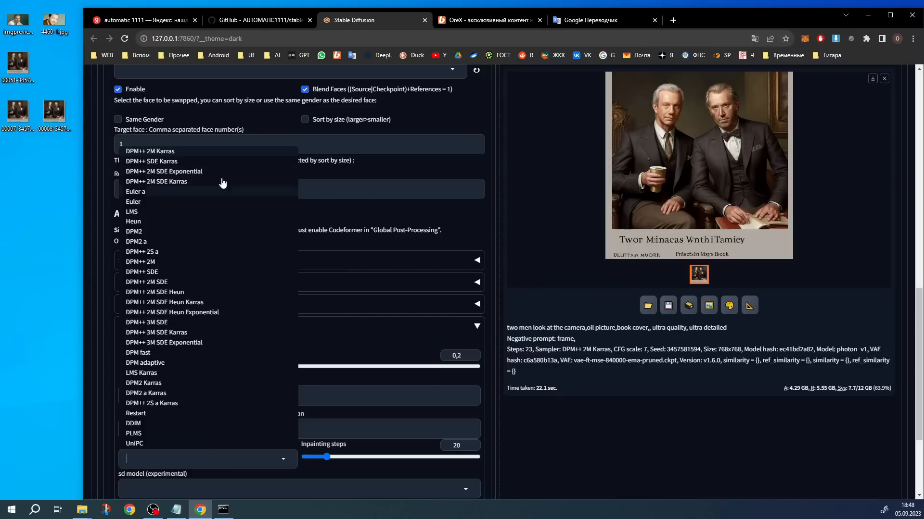
left_click(200, 177)
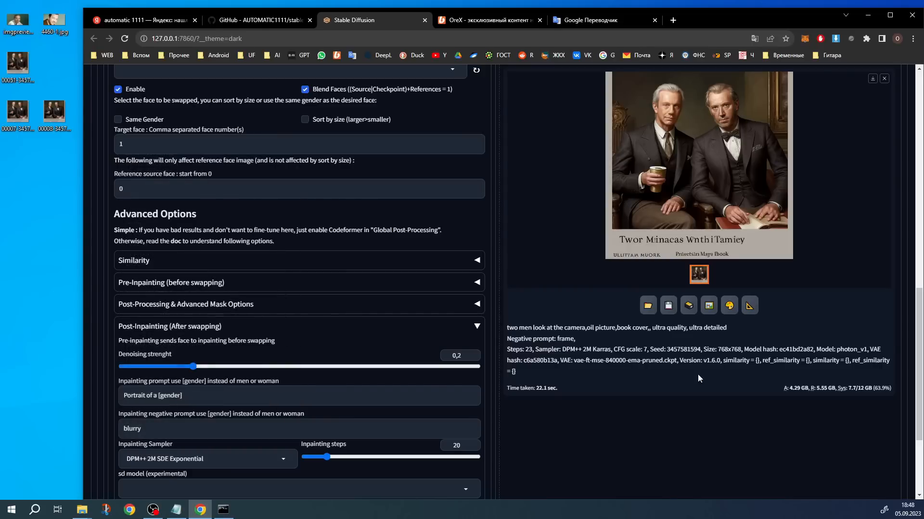
Generate the image with Face 1's post-inpainting applied and bring the preview into view
scroll(697, 374, "up", 12)
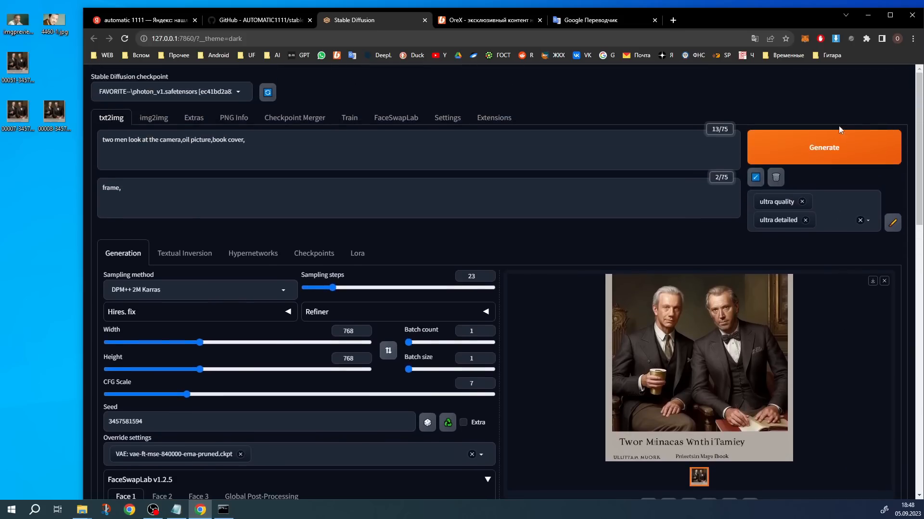
left_click(840, 132)
scroll(733, 397, "down", 3)
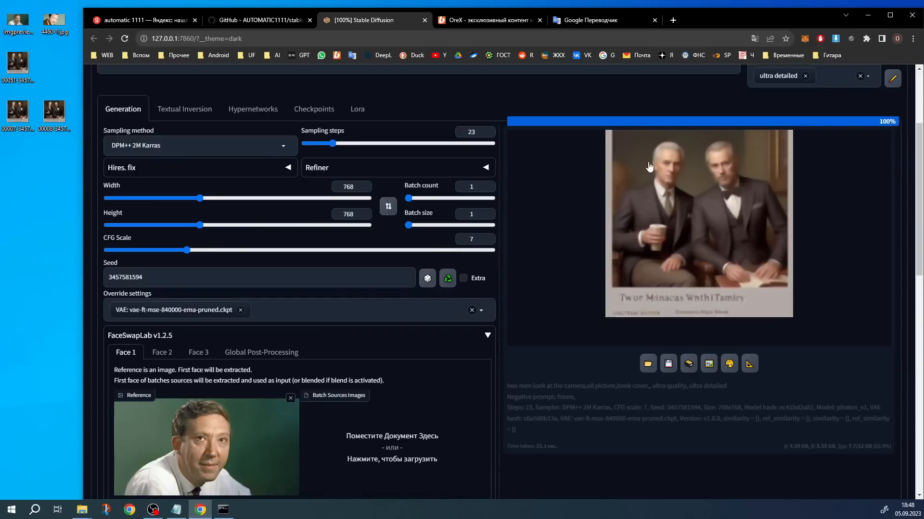
Inspect the generated image at enlarged size alongside Face 1's post-inpainting settings, and close the enlarged view
scroll(719, 112, "down", 1)
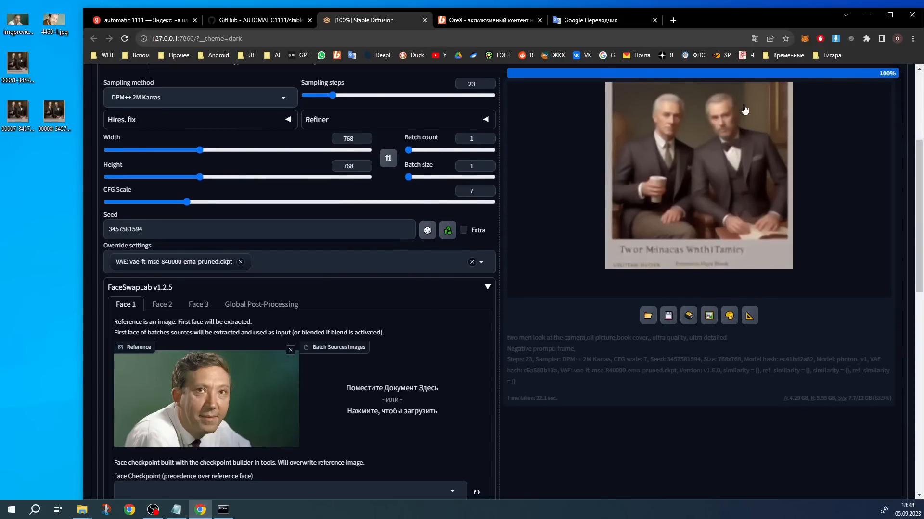
scroll(719, 134, "down", 8)
scroll(498, 319, "down", 2)
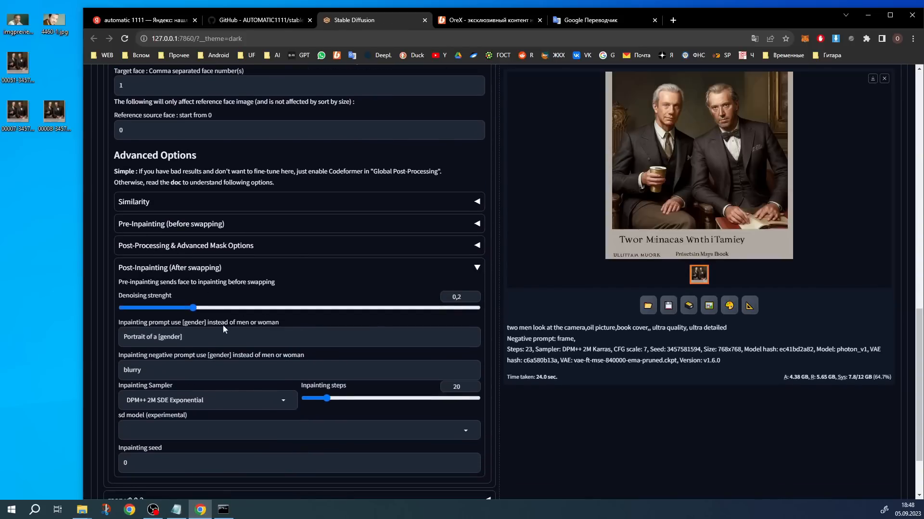
left_click(613, 253)
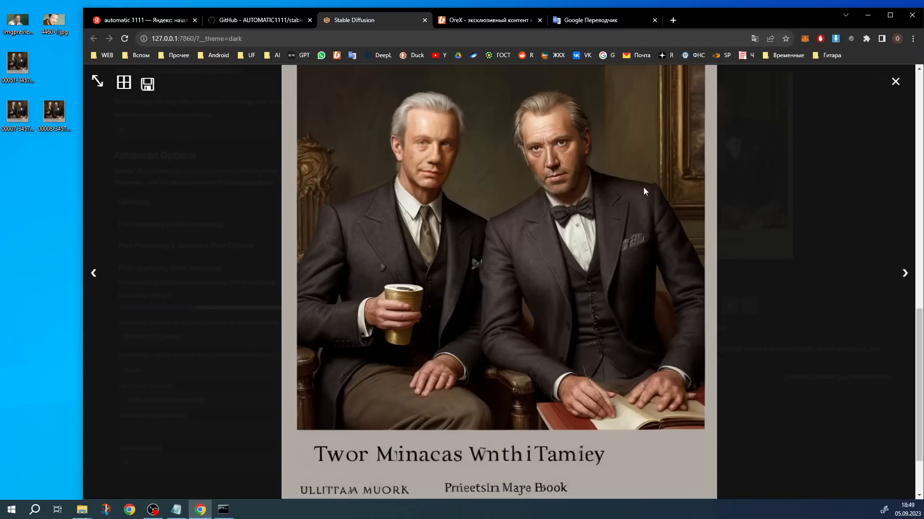
left_click(611, 192)
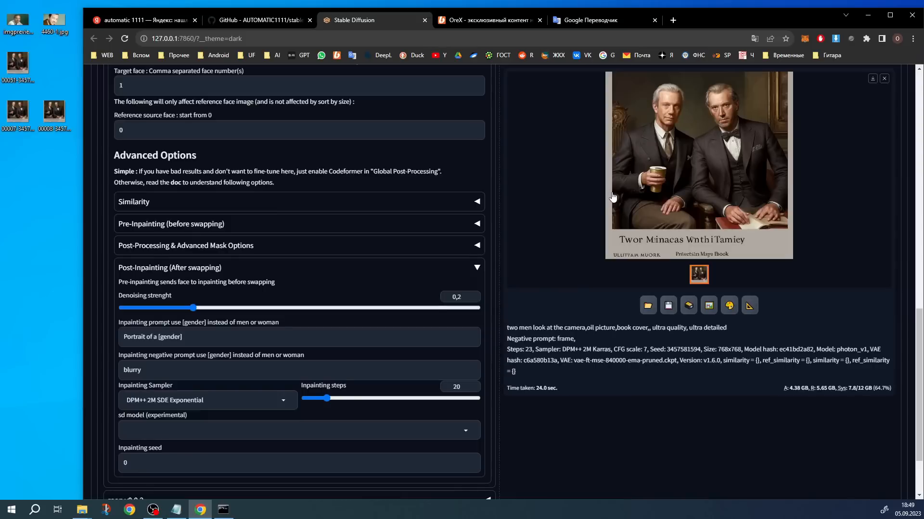
Turn off the improved segmented mask, color corrections and sharpen face options in Face 1's post-processing and mask settings
left_click(250, 246)
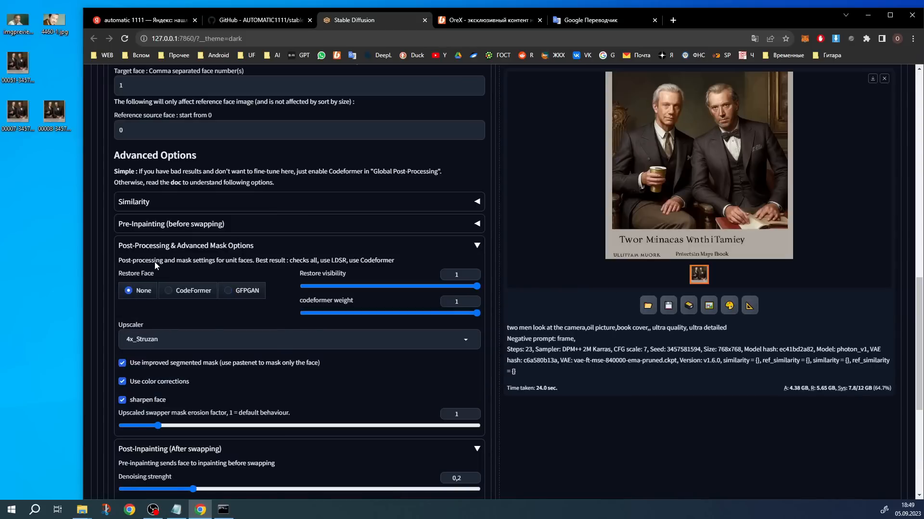
left_click(122, 363)
left_click(122, 381)
left_click(122, 401)
left_click(145, 246)
scroll(145, 229, "down", 1)
scroll(721, 320, "up", 15)
Generate the image with Face 1's mask options disabled and inspect the result at enlarged size
left_click(815, 150)
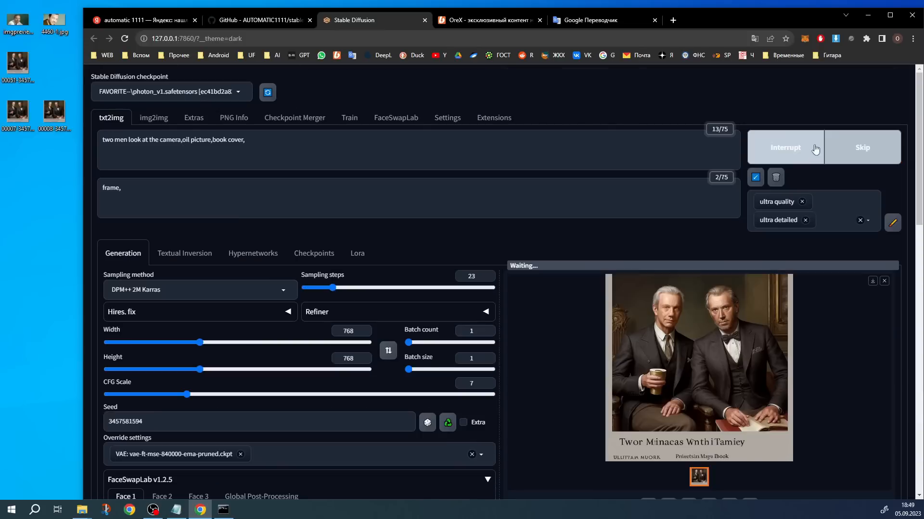
left_click(770, 378)
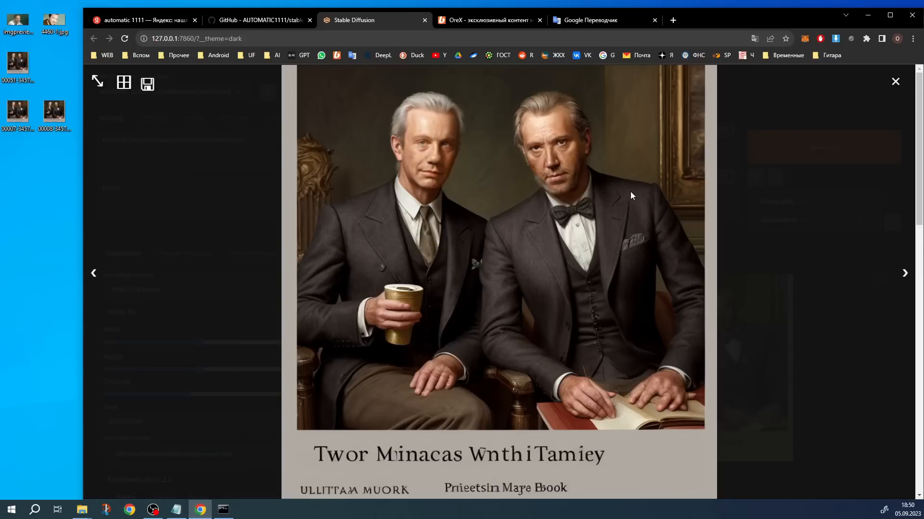
left_click(894, 83)
Set Face 1's post-inpainting denoising strength to 0.35
scroll(558, 210, "down", 15)
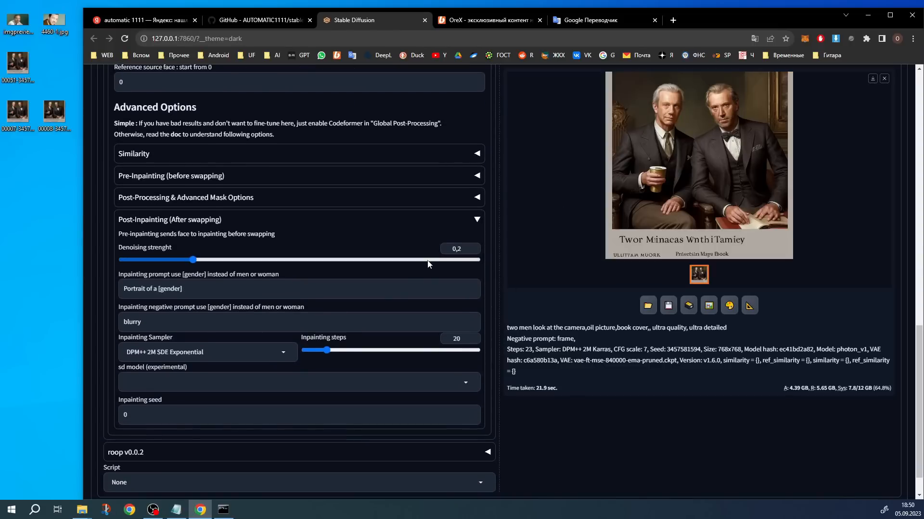
scroll(420, 264, "down", 1)
left_click_drag(194, 224, 247, 228)
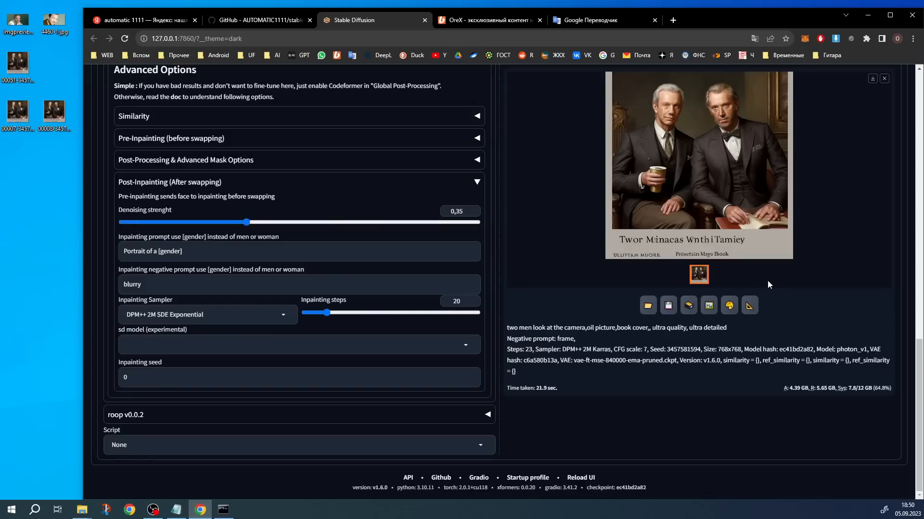
Generate the image again with the stronger post-inpainting and inspect the result at enlarged size
scroll(775, 281, "up", 15)
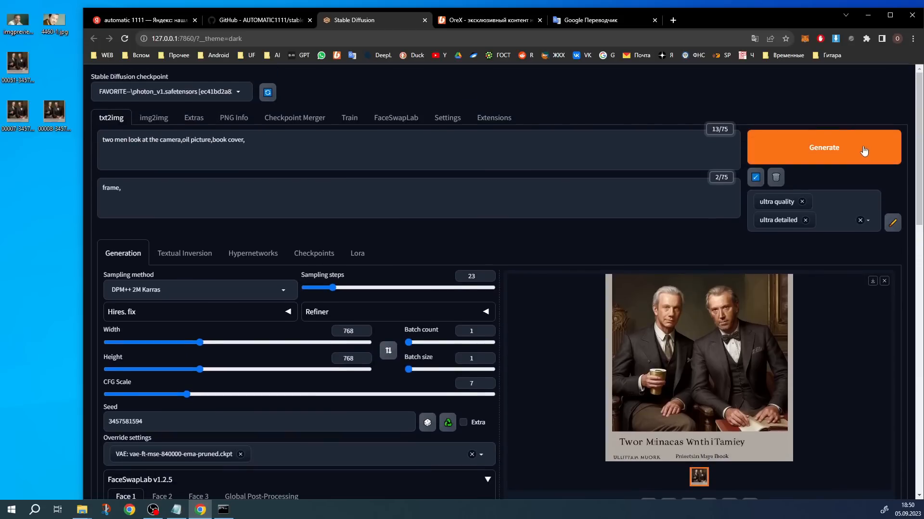
left_click(864, 151)
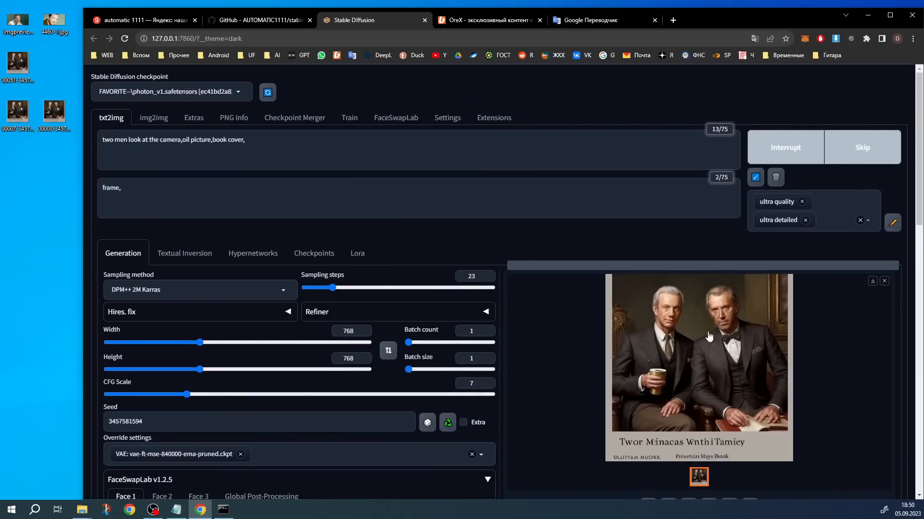
left_click(709, 337)
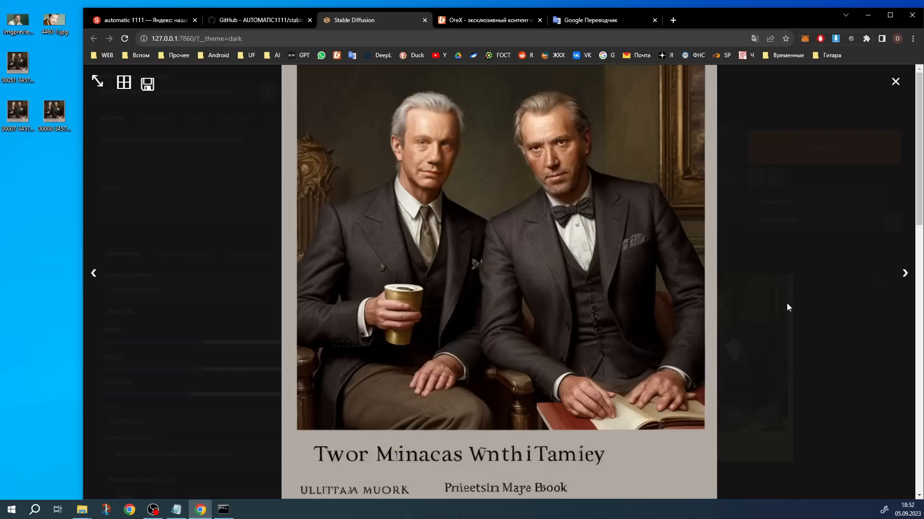
left_click(767, 314)
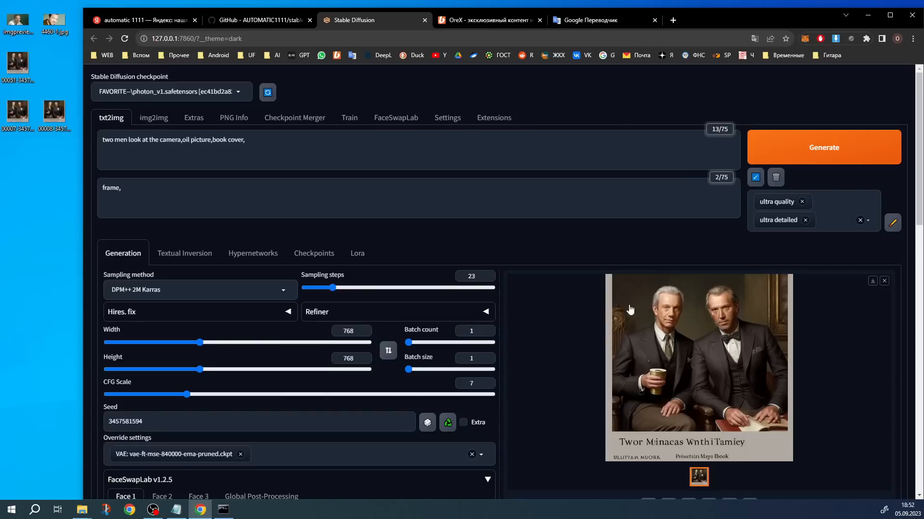
Examine Face 1's post-inpainting and pre-inpainting sections and compare their prompt, sampler, model and seed fields
scroll(597, 293, "down", 8)
scroll(593, 283, "down", 6)
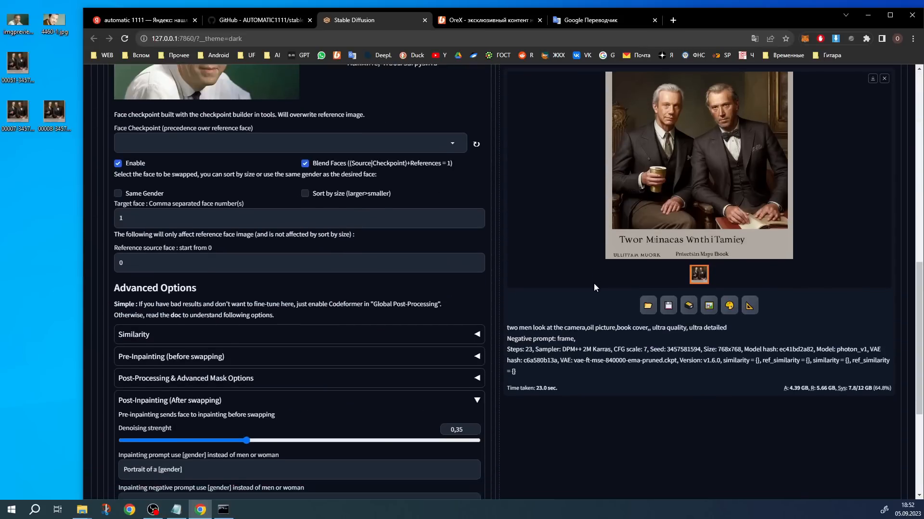
scroll(592, 283, "down", 2)
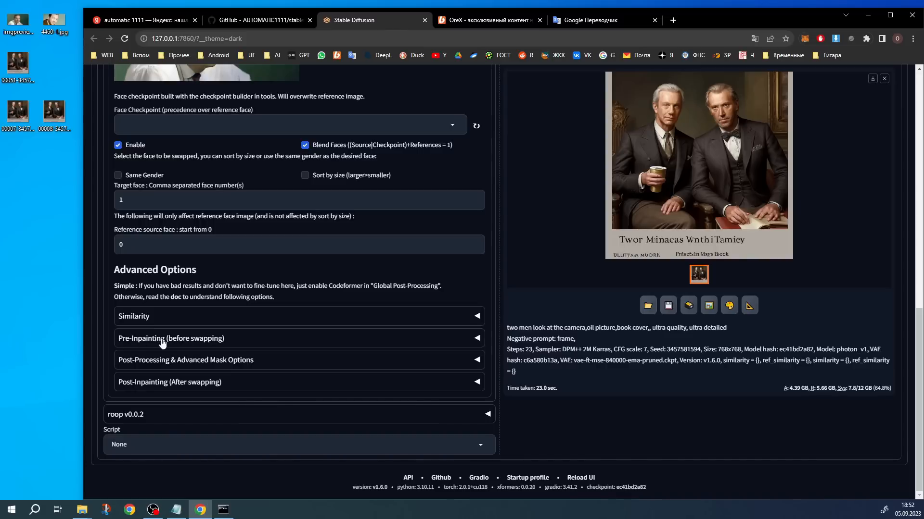
left_click(162, 382)
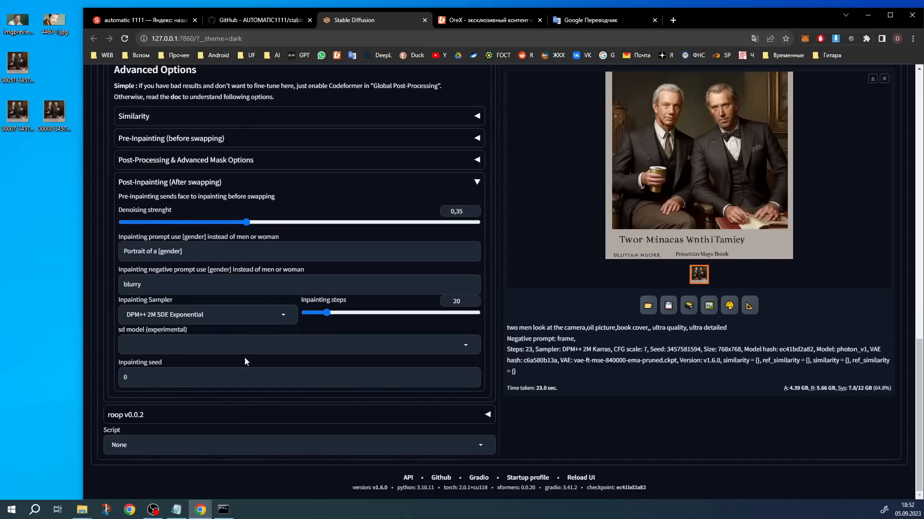
left_click(169, 182)
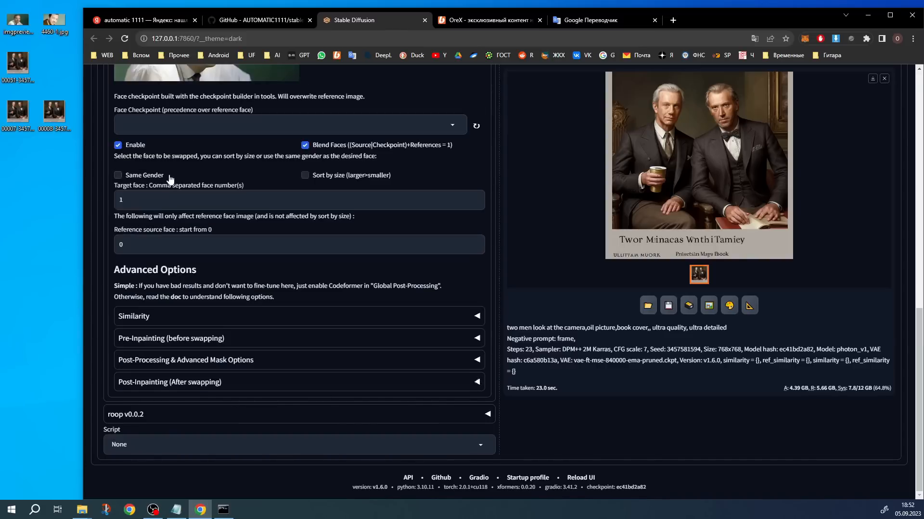
left_click(170, 339)
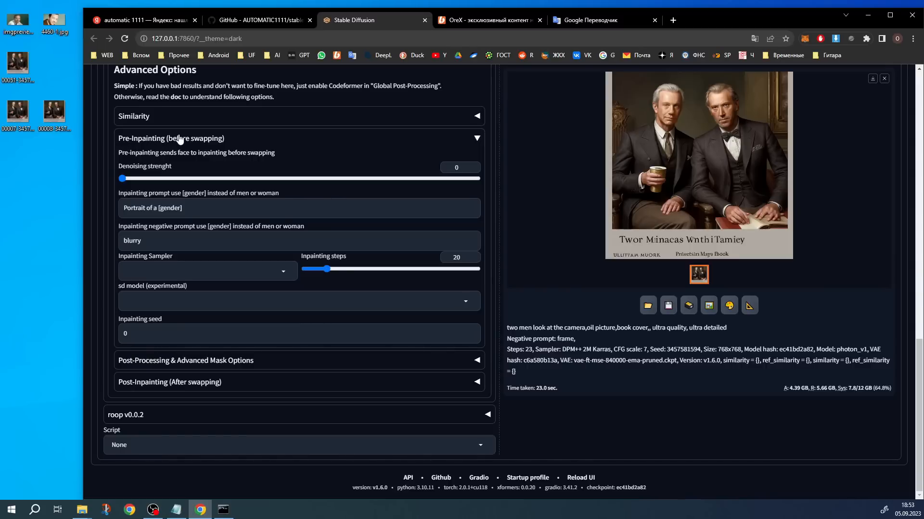
left_click(211, 208)
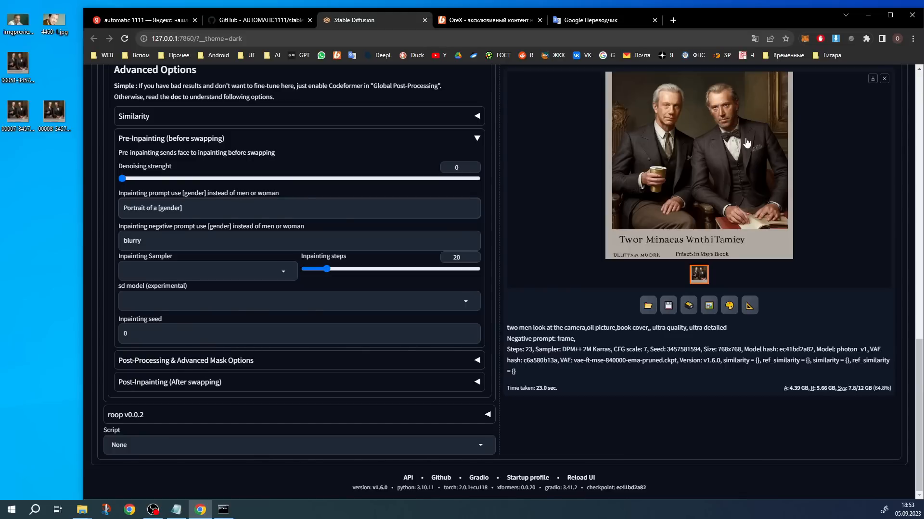
left_click(192, 138)
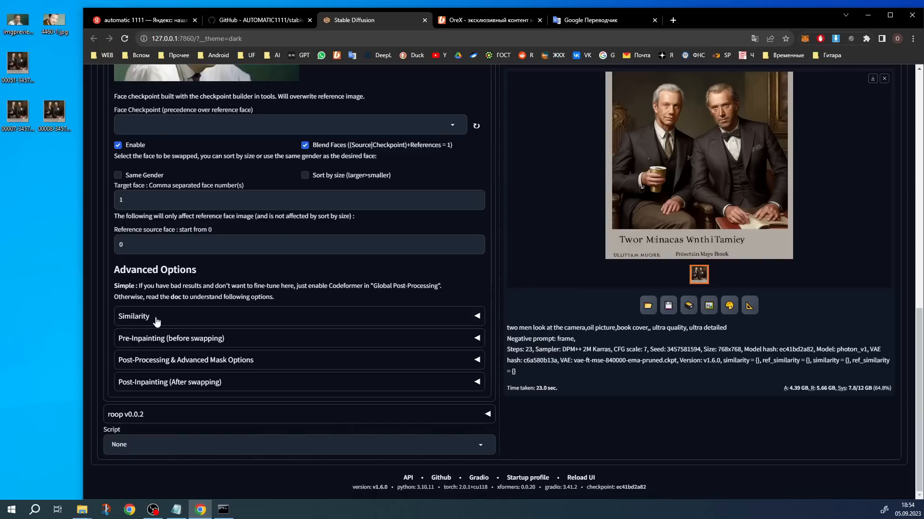
Examine Face 1's Similarity options, toggling Check similarity and looking at the minimum similarity setting
left_click(156, 322)
triple_click(131, 248)
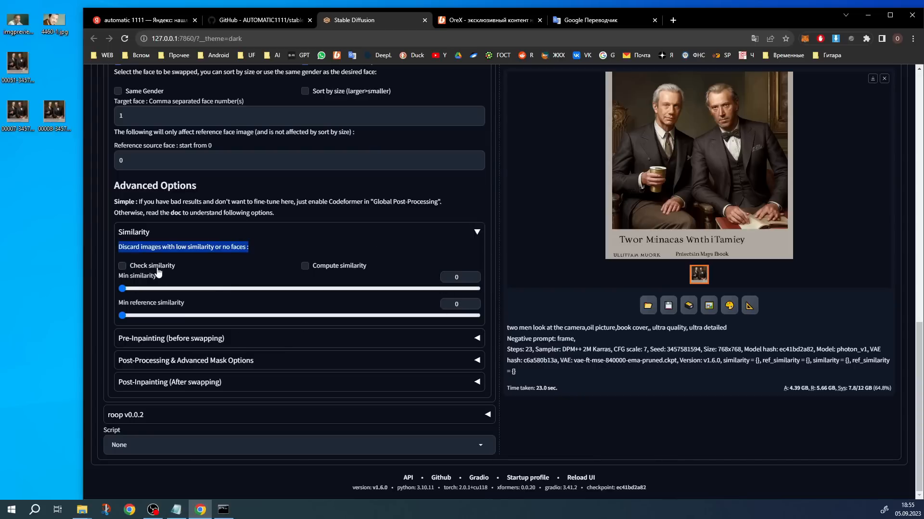
left_click(122, 267)
mouse_move(123, 289)
left_mouse_down()
mouse_move(309, 290)
mouse_move(112, 275)
mouse_move(111, 293)
mouse_move(221, 290)
mouse_move(120, 291)
left_mouse_up()
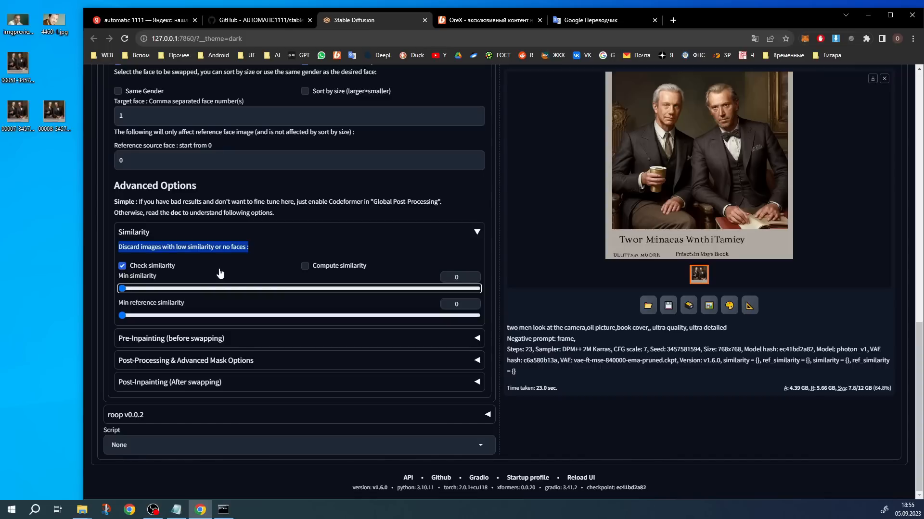
left_click(164, 266)
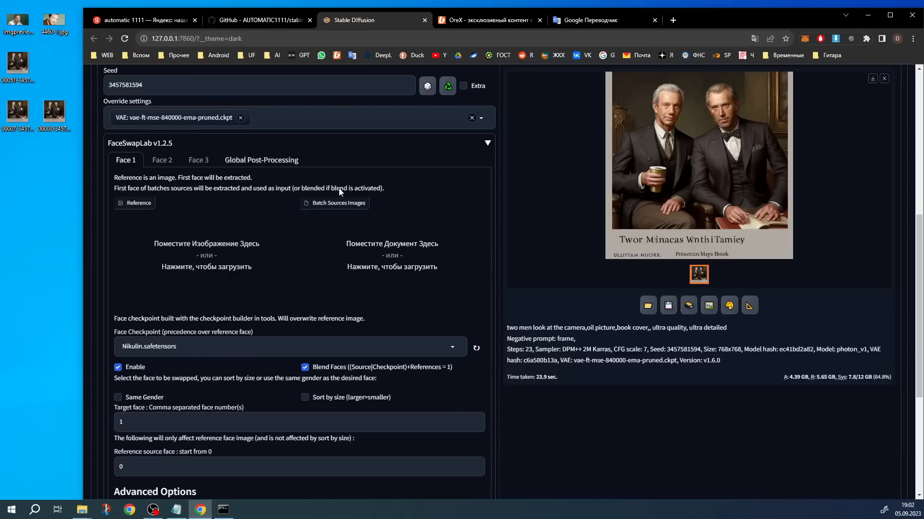
Add imgpreview.jpg from the desktop as the source image in FaceSwapLab's face checkpoint Build tool
scroll(413, 392, "up", 1)
scroll(412, 392, "up", 7)
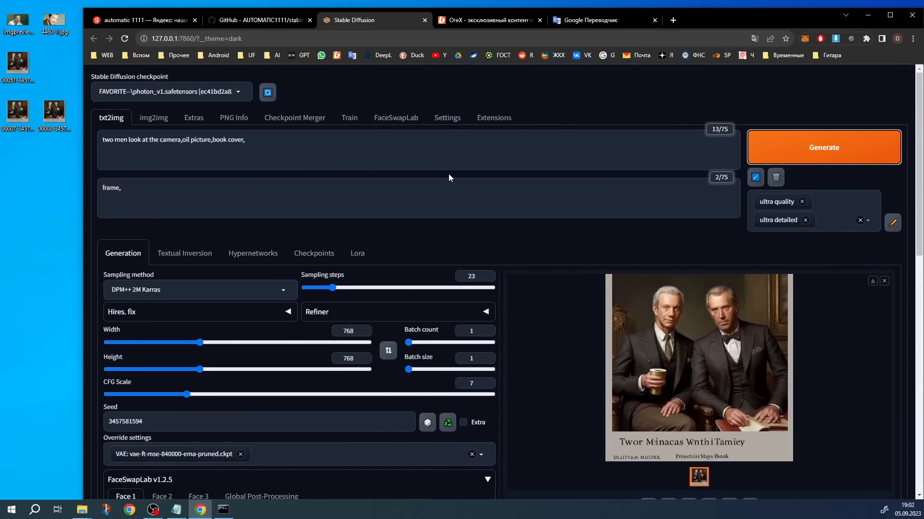
left_click(400, 120)
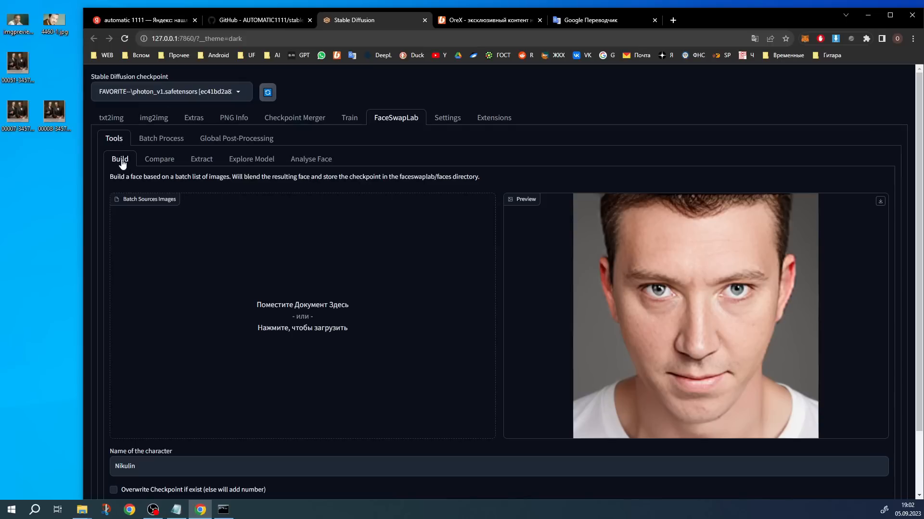
left_click_drag(18, 21, 284, 292)
Check the character name of the face checkpoint and enable overwriting an existing checkpoint
scroll(238, 330, "down", 2)
left_click(115, 393)
double_click(115, 393)
left_click_drag(139, 395, 112, 397)
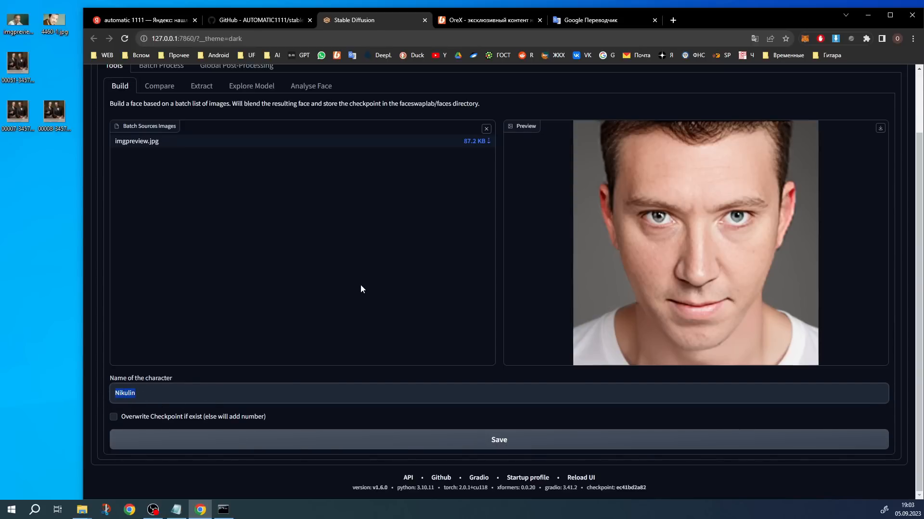
left_click(143, 418)
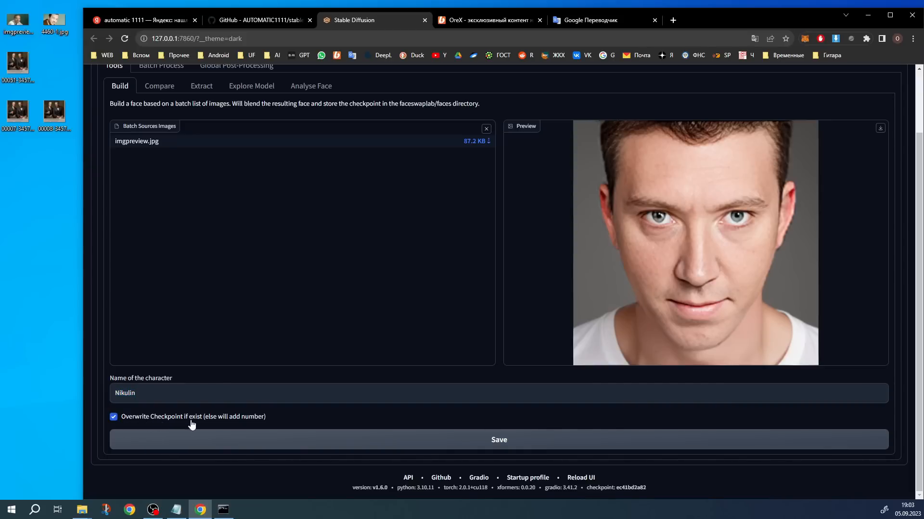
scroll(275, 425, "up", 1)
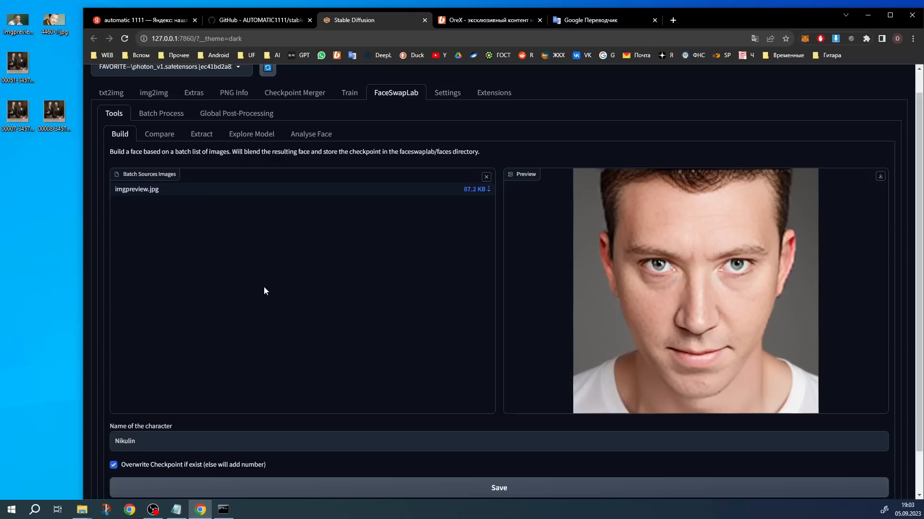
scroll(315, 289, "down", 1)
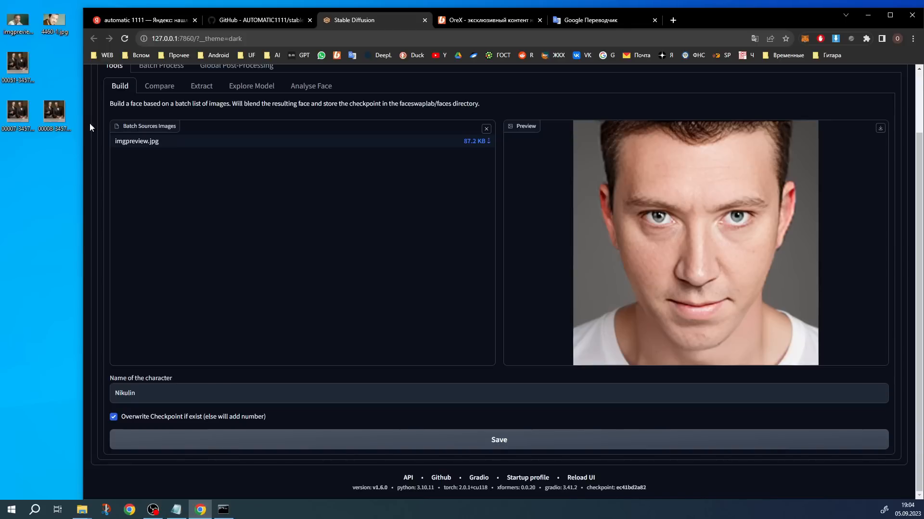
Save the face checkpoint built from imgpreview.jpg under the current character name
left_click(18, 20)
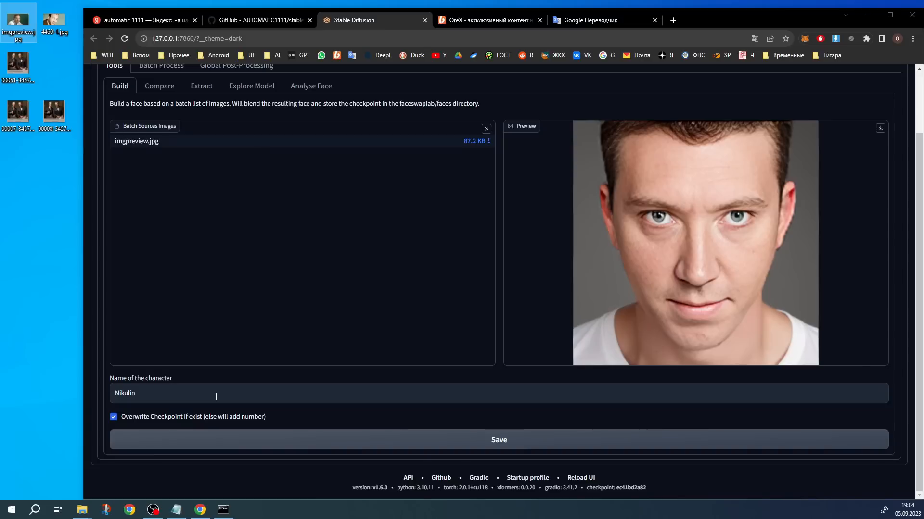
left_click_drag(171, 402, 85, 398)
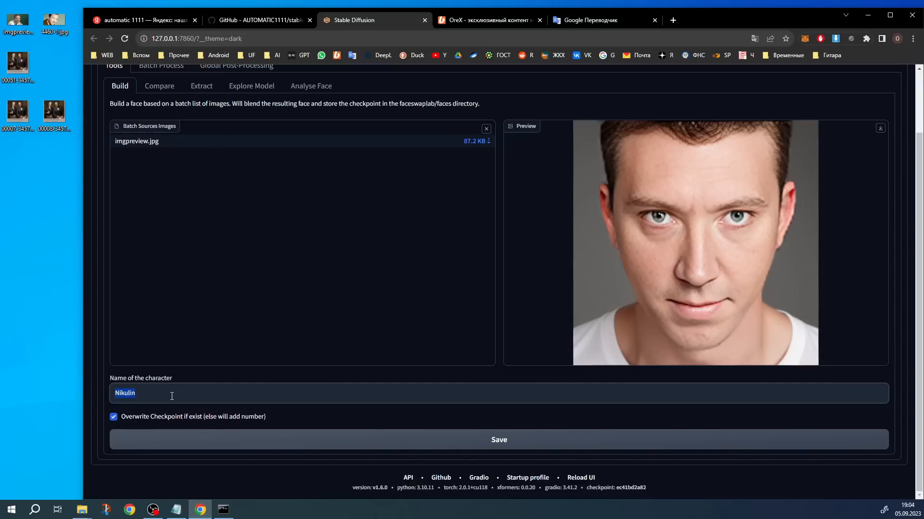
left_click(501, 440)
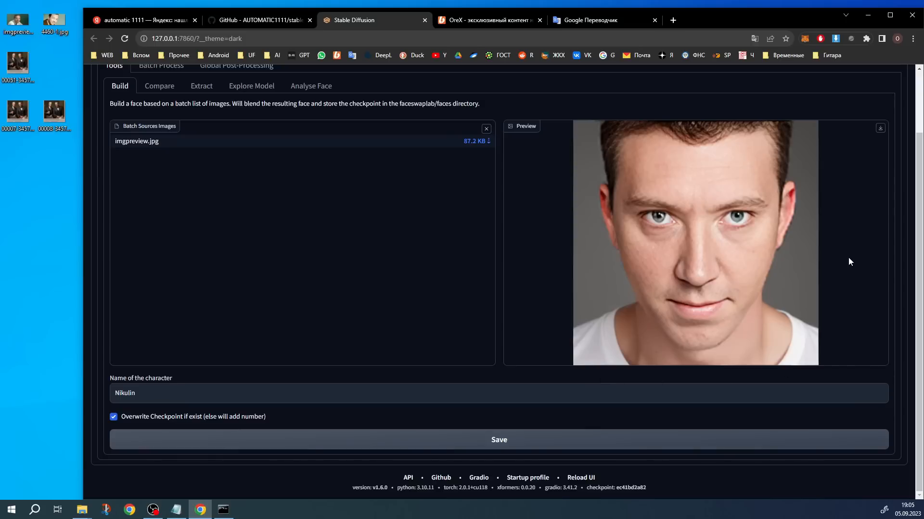
Return to txt2img and check the face checkpoint selected for Face 1 in FaceSwapLab
scroll(666, 325, "up", 3)
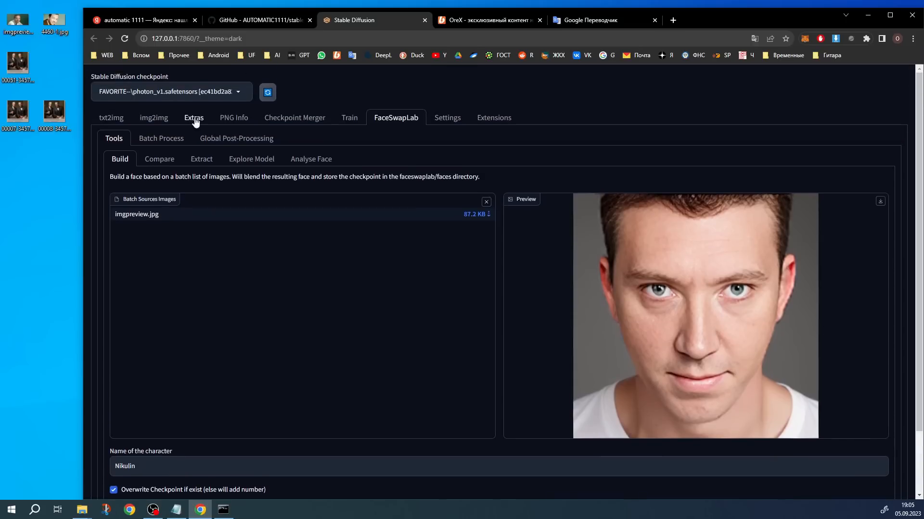
left_click(107, 124)
scroll(394, 315, "down", 10)
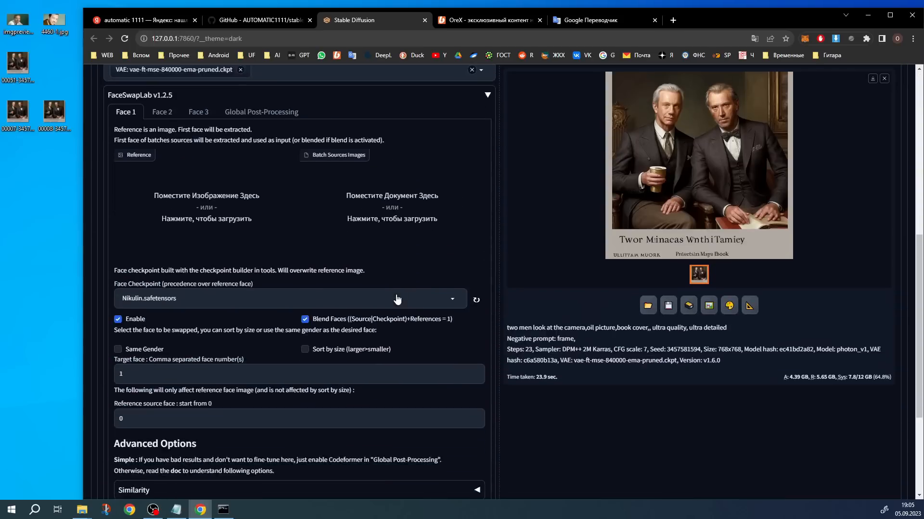
left_click_drag(116, 188, 254, 192)
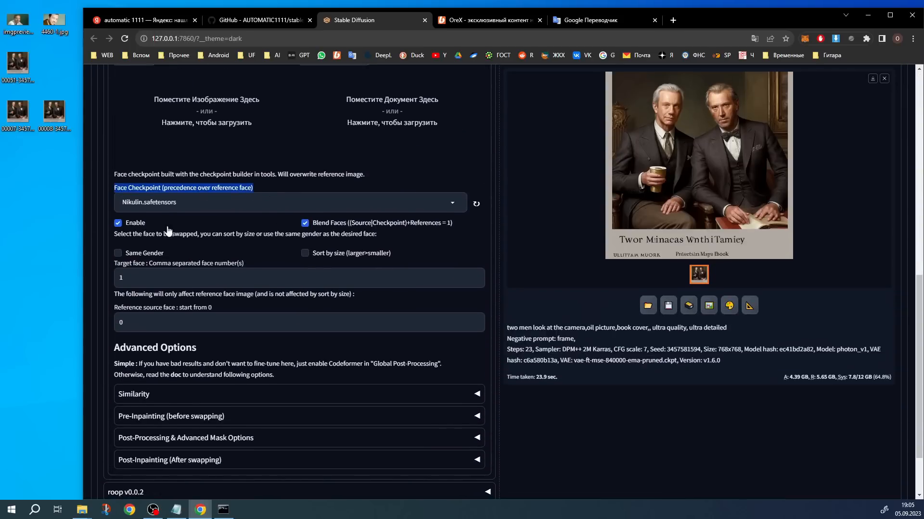
Refresh the face checkpoint list for Face 1 and select Nikulin.safetensors
left_click(475, 205)
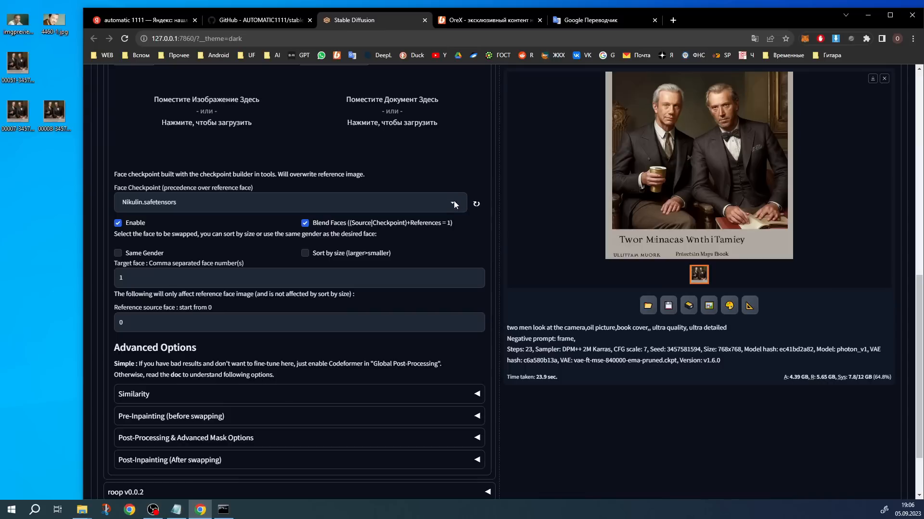
left_click(293, 207)
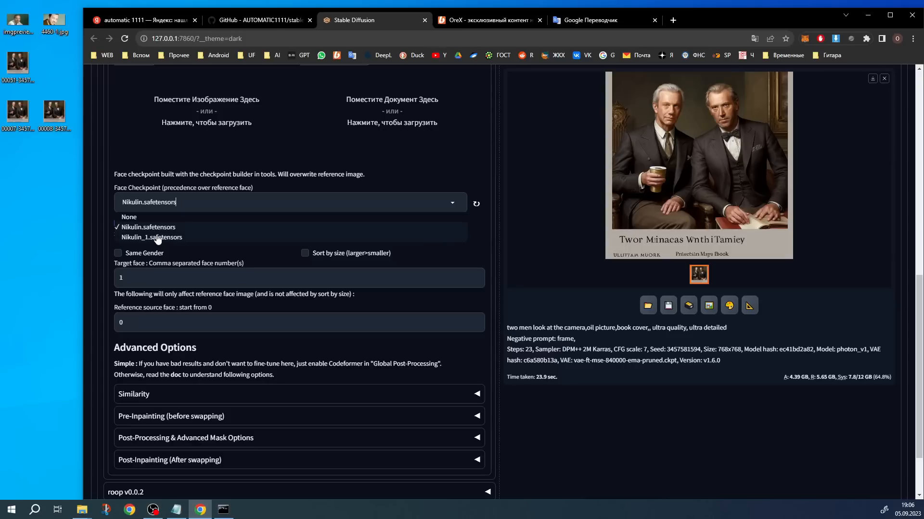
left_click(162, 228)
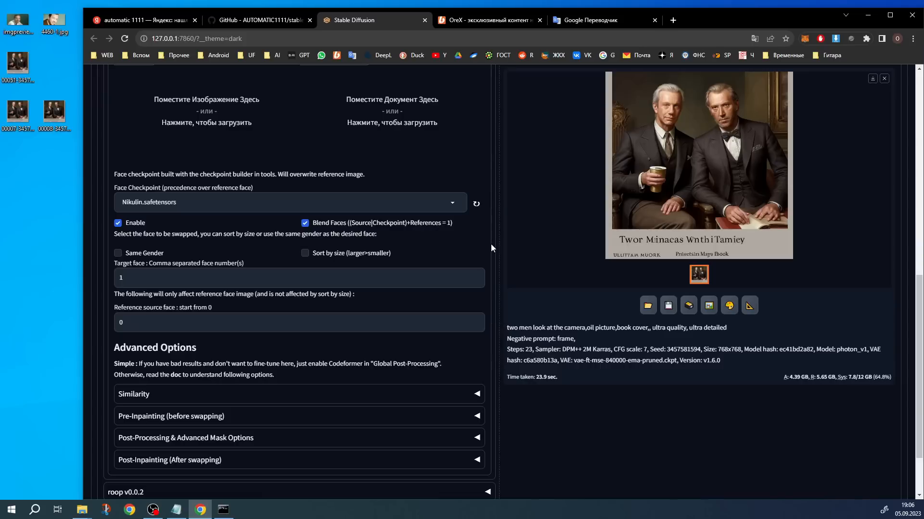
View the generated book cover of the two men enlarged, and close the view
scroll(216, 192, "up", 3)
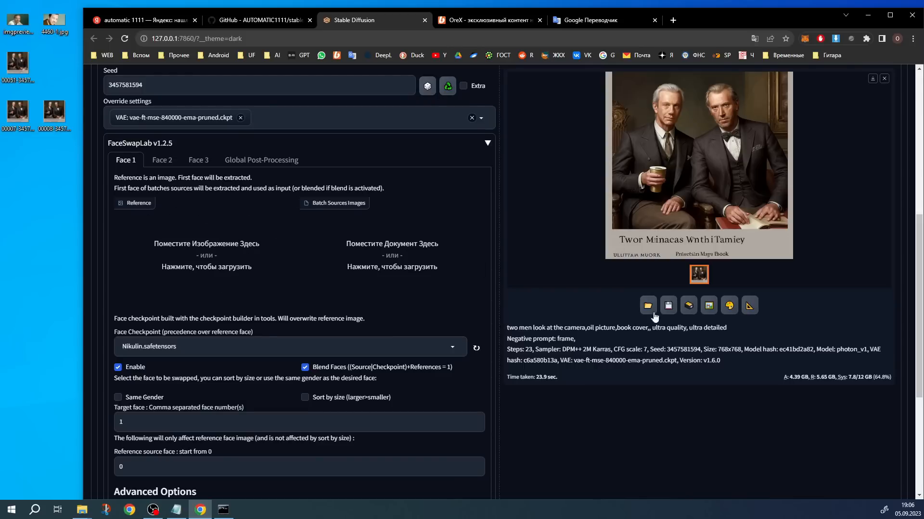
scroll(654, 317, "up", 6)
scroll(698, 265, "down", 2)
left_click(746, 239)
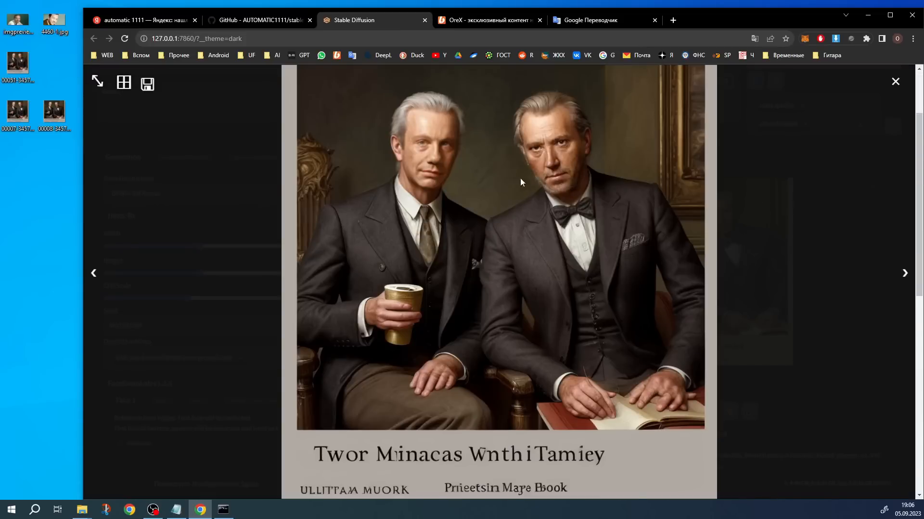
left_click(249, 287)
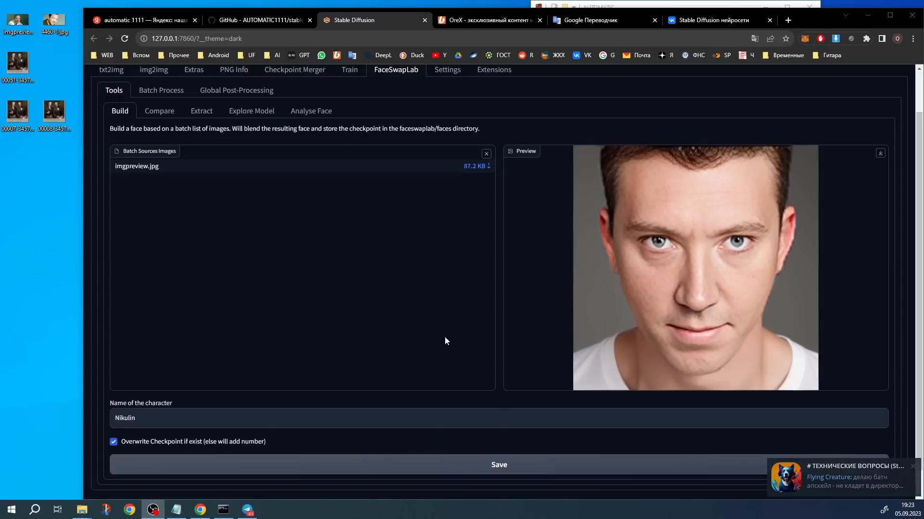
Switch to File Explorer and browse from AUTOMATIC to models\faceswaplab\faces to inspect the saved face checkpoint files
scroll(444, 336, "down", 1)
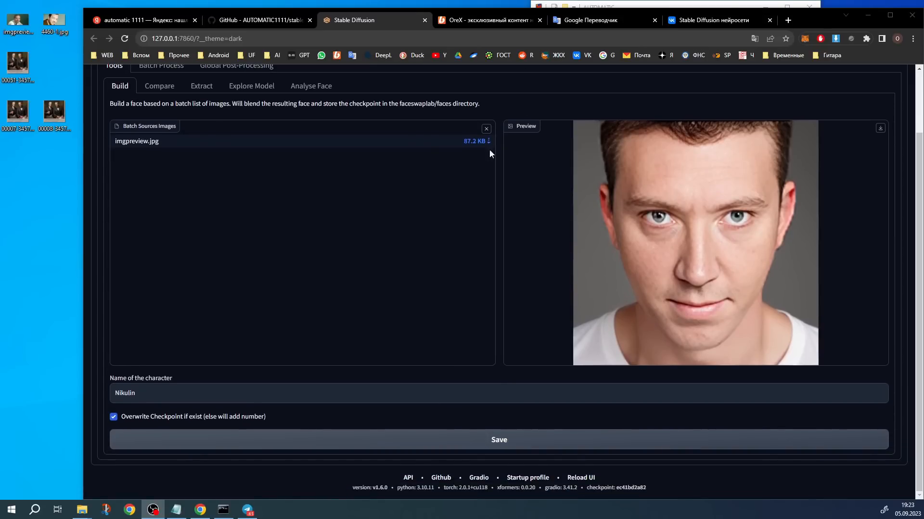
left_click(643, 3)
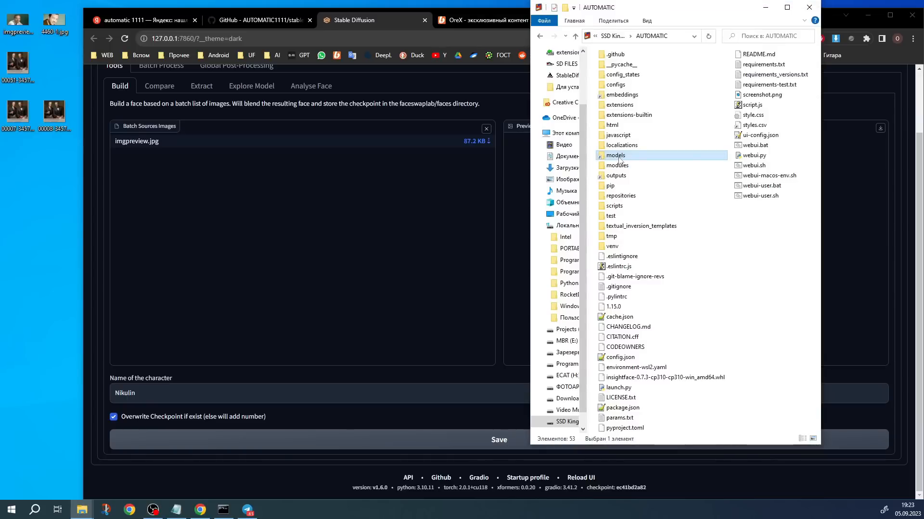
double_click(621, 163)
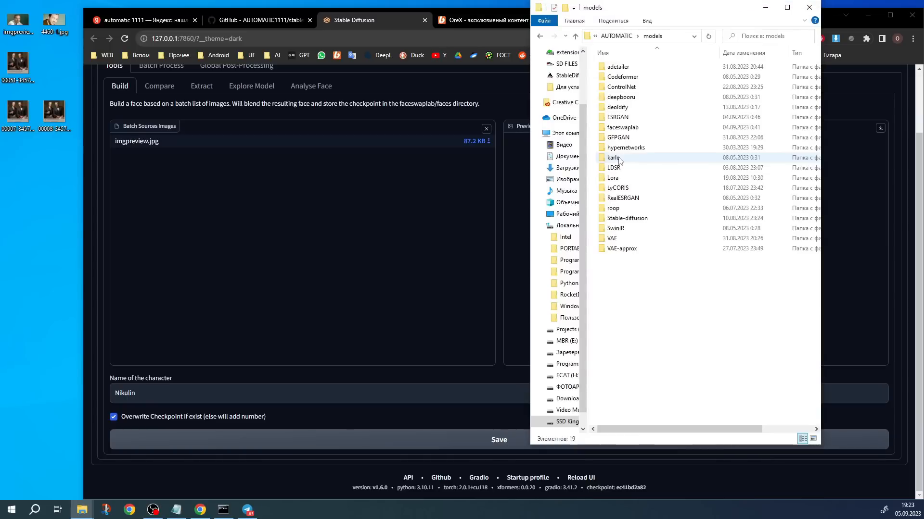
left_click(622, 129)
double_click(622, 128)
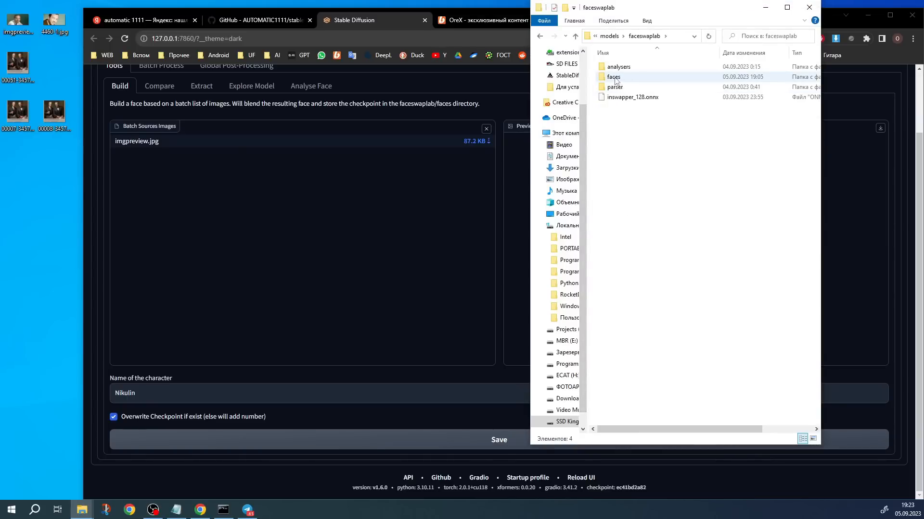
double_click(615, 78)
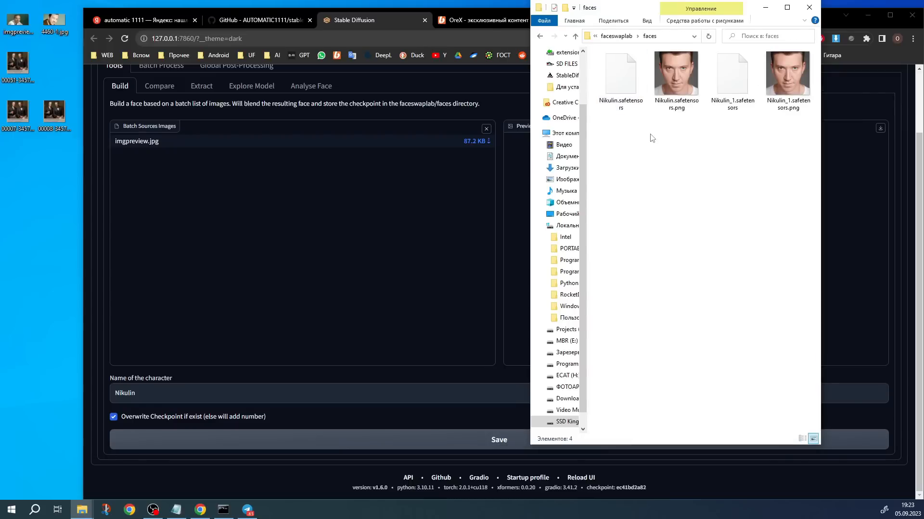
left_click(625, 112)
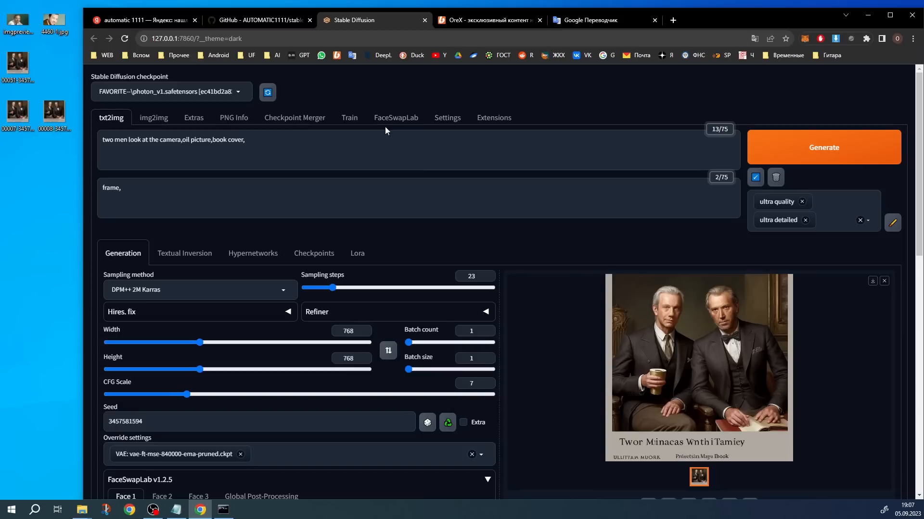
Run a similarity comparison of the two loaded portraits with FaceSwapLab's Compare tool
left_click(397, 118)
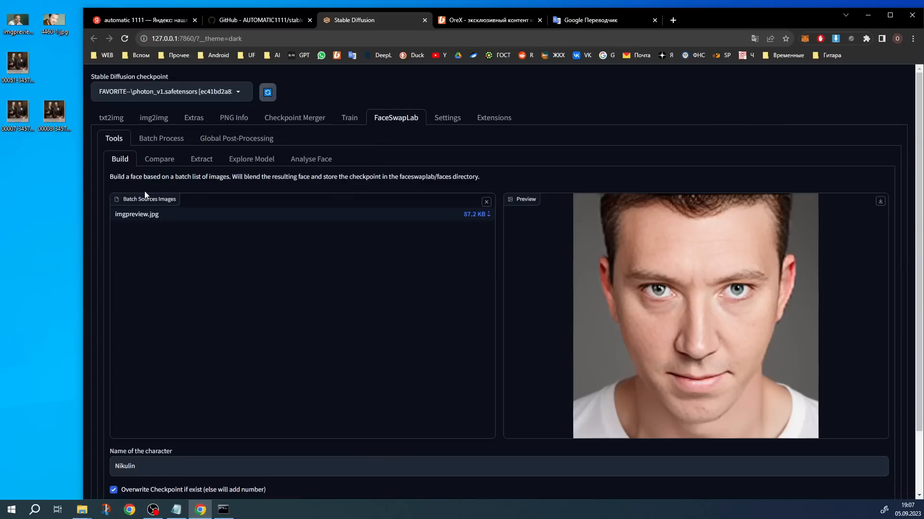
left_click(161, 159)
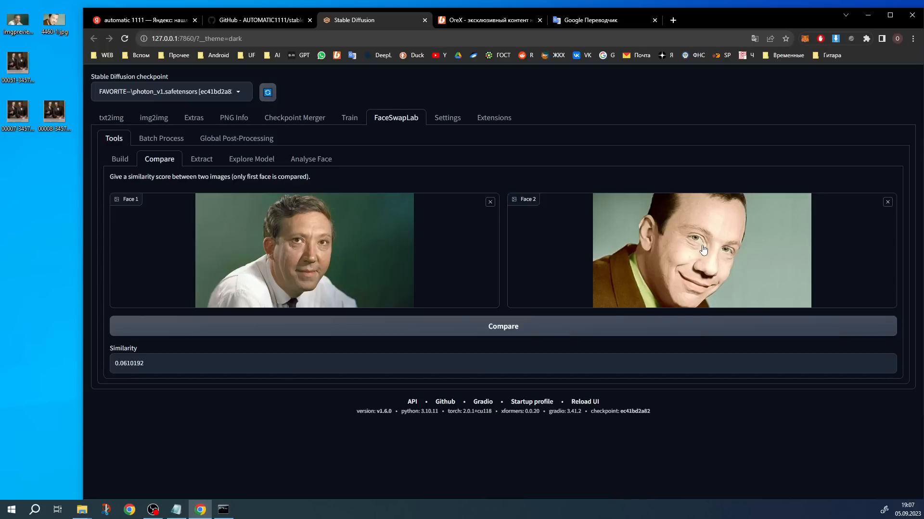
left_click(512, 332)
Extract the face from imgpreview.jpg with FaceSwapLab's Extract tool
left_click(202, 161)
left_click_drag(18, 22, 33, 35)
scroll(498, 450, "down", 1)
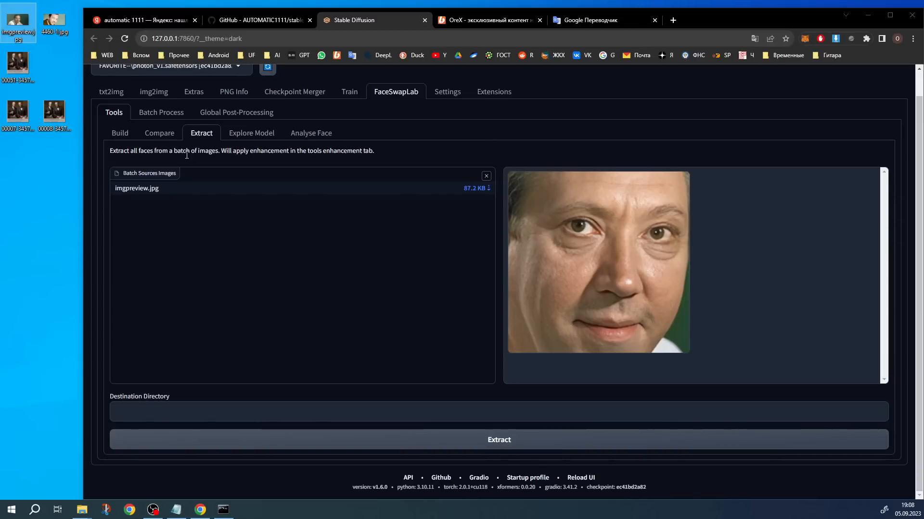
left_click(501, 448)
Check FaceSwapLab's global post-processing settings and view the original imgpreview.jpg beside the extracted face
left_click(221, 114)
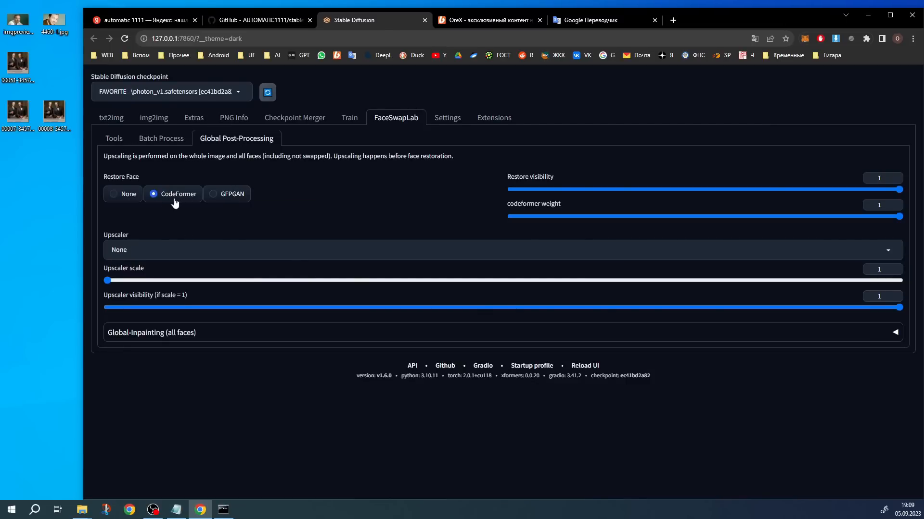
left_click(114, 138)
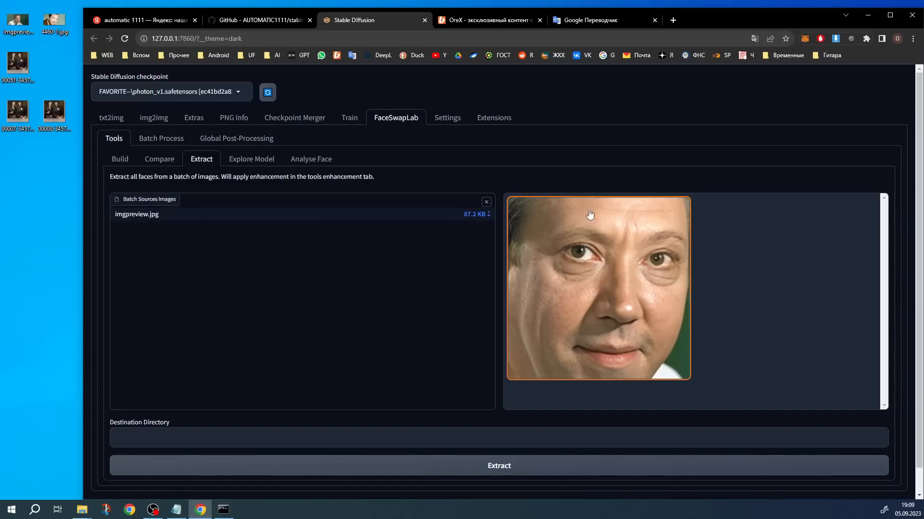
double_click(23, 23)
left_click_drag(610, 32, 241, 33)
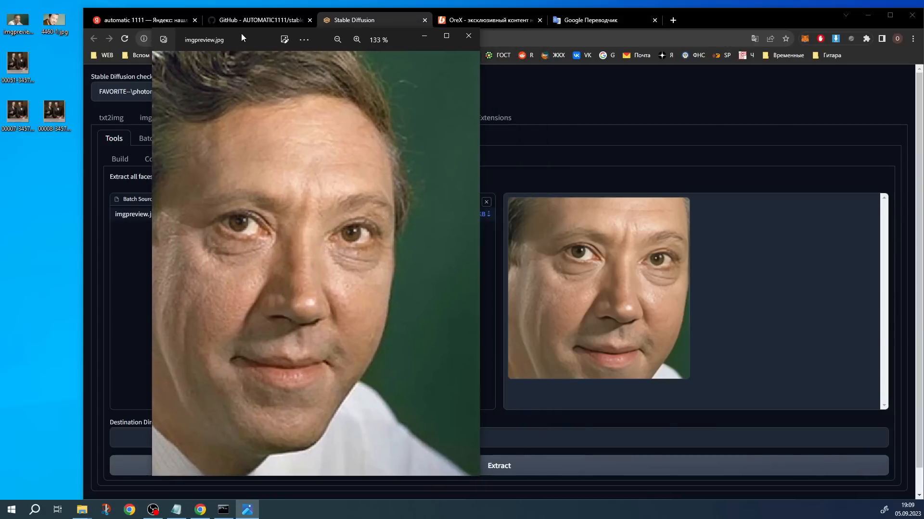
scroll(195, 260, "down", 3)
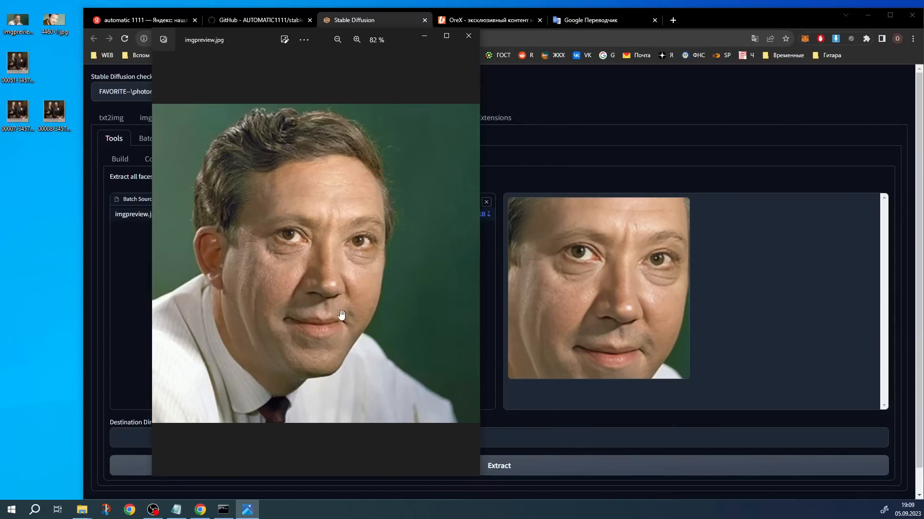
left_click(471, 36)
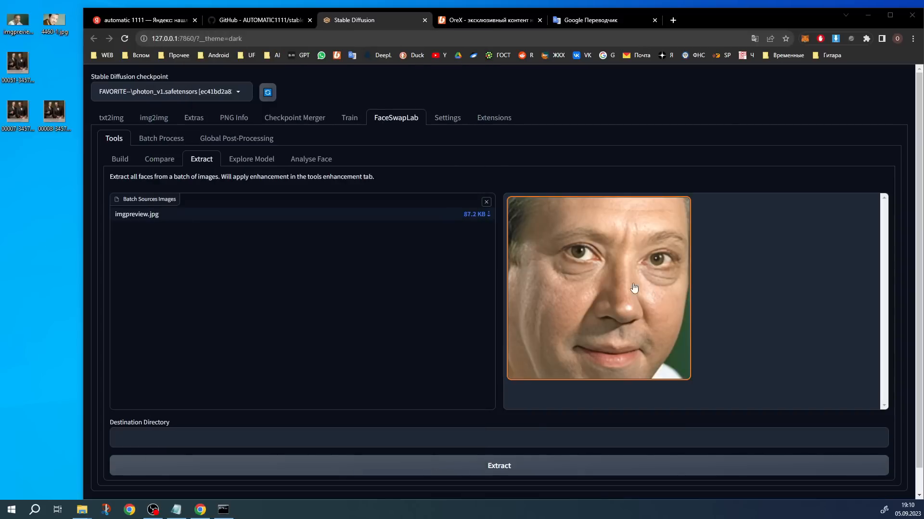
Recheck the face restoration method in global post-processing and view the whole original imgpreview.jpg against the extracted face
left_click(255, 144)
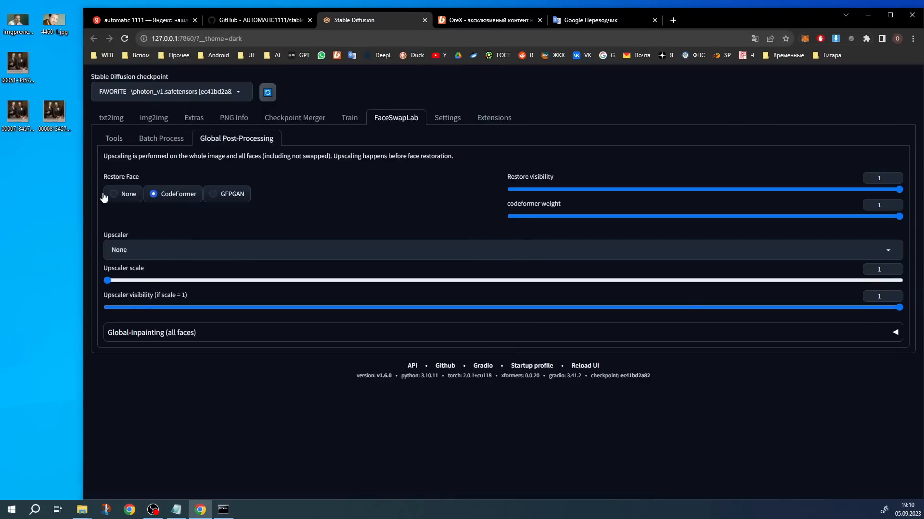
left_click(115, 139)
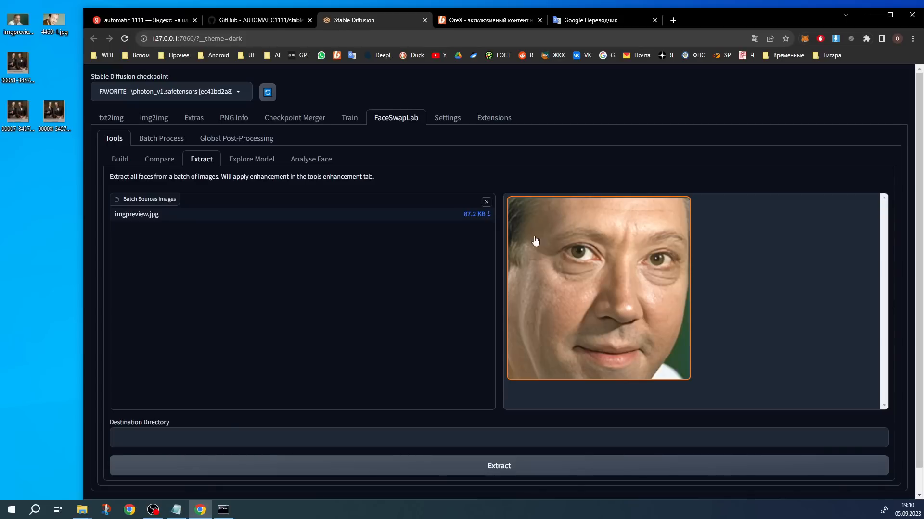
right_click(607, 259)
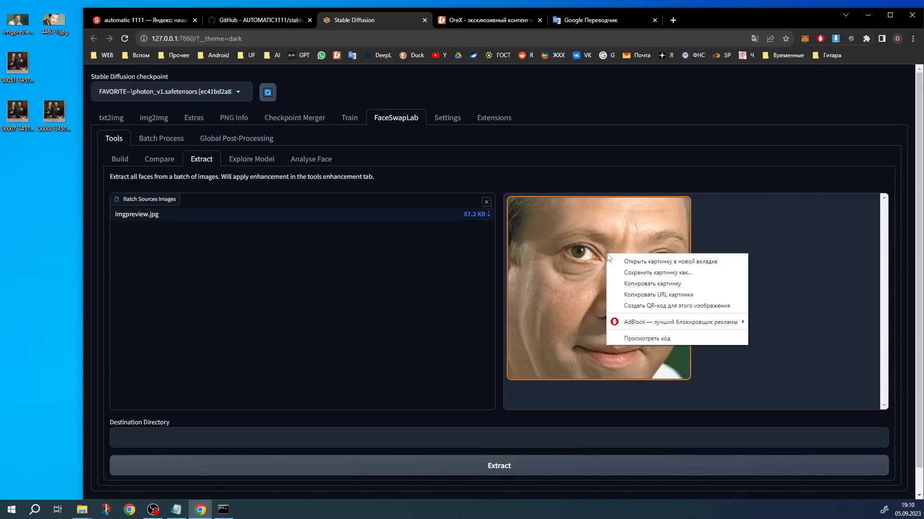
double_click(27, 24)
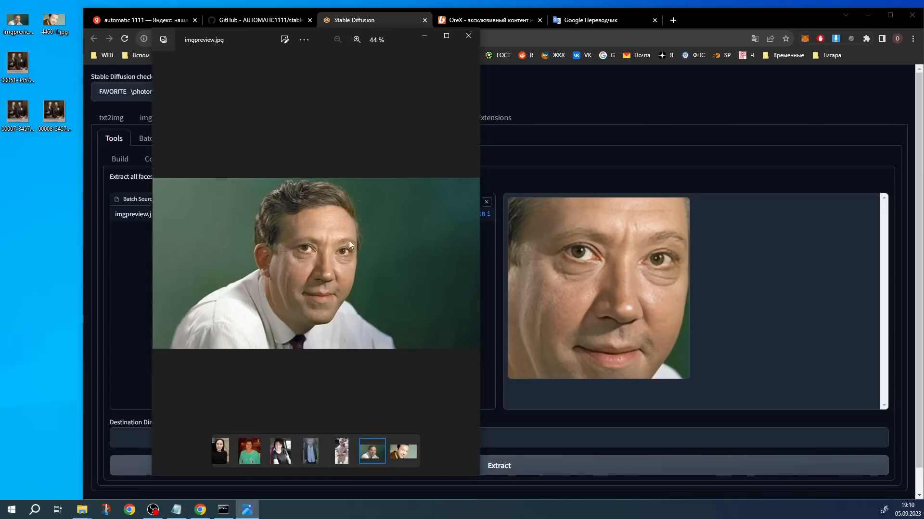
left_click(468, 36)
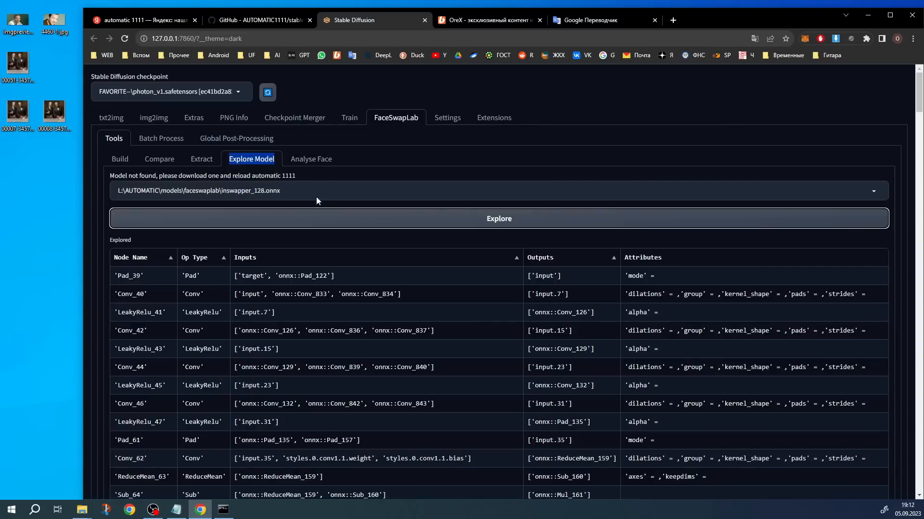
Choose inswapper_128.onnx in FaceSwapLab's Explore Model tool and examine its table of nodes
left_click(252, 190)
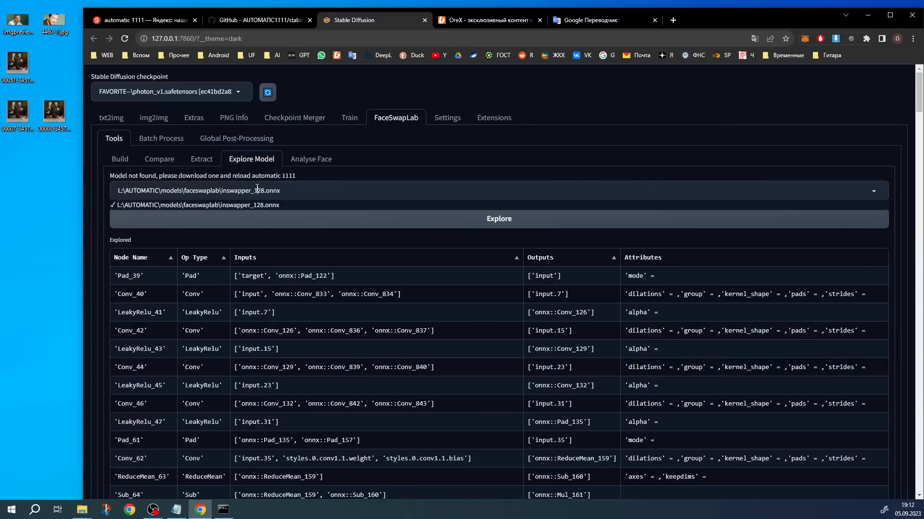
left_click(228, 209)
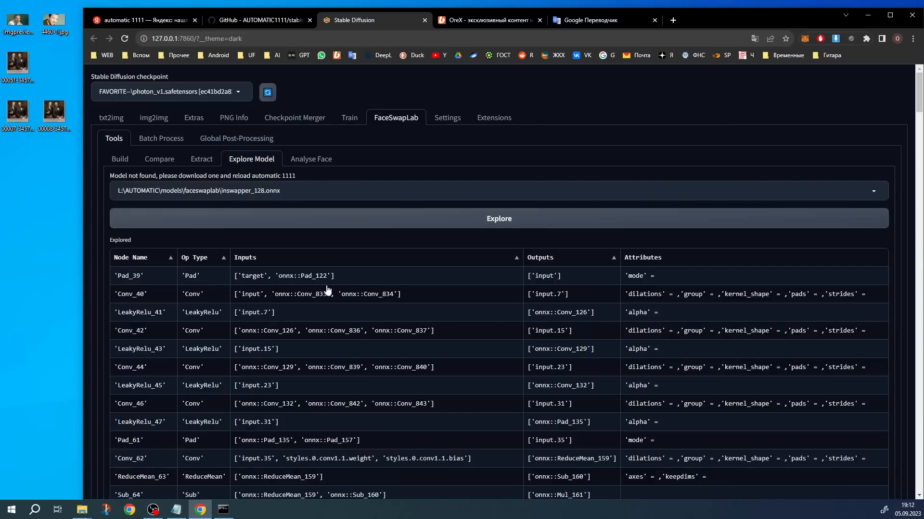
scroll(306, 283, "down", 3)
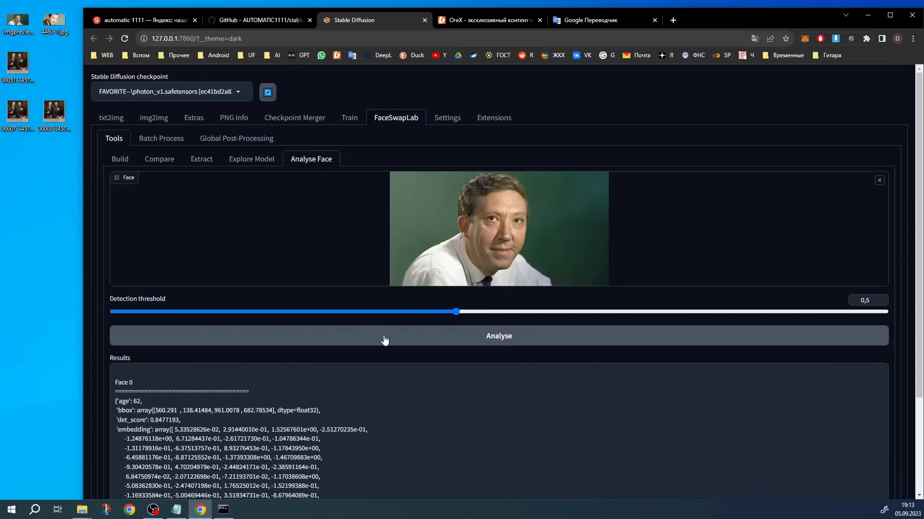
Examine the Analyse Face results for the loaded portrait, including the age and embedding data
scroll(472, 345, "down", 1)
scroll(471, 344, "down", 1)
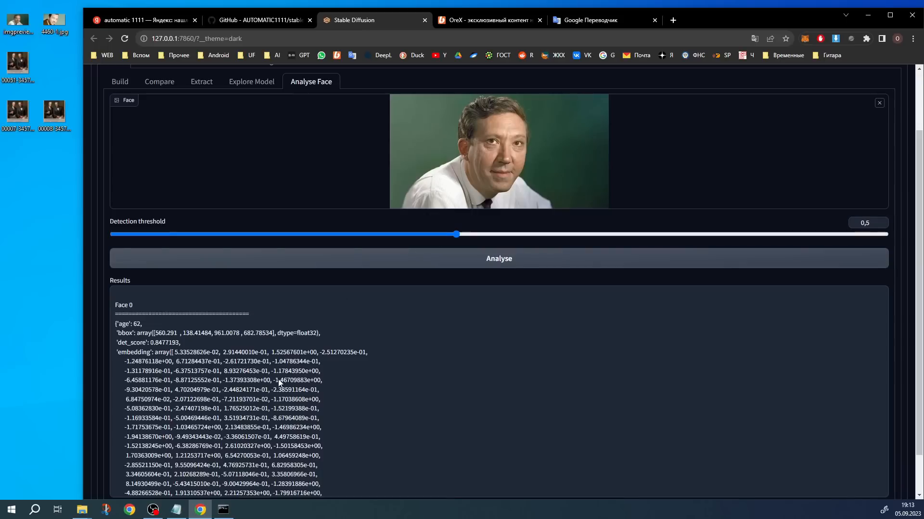
scroll(477, 404, "down", 4)
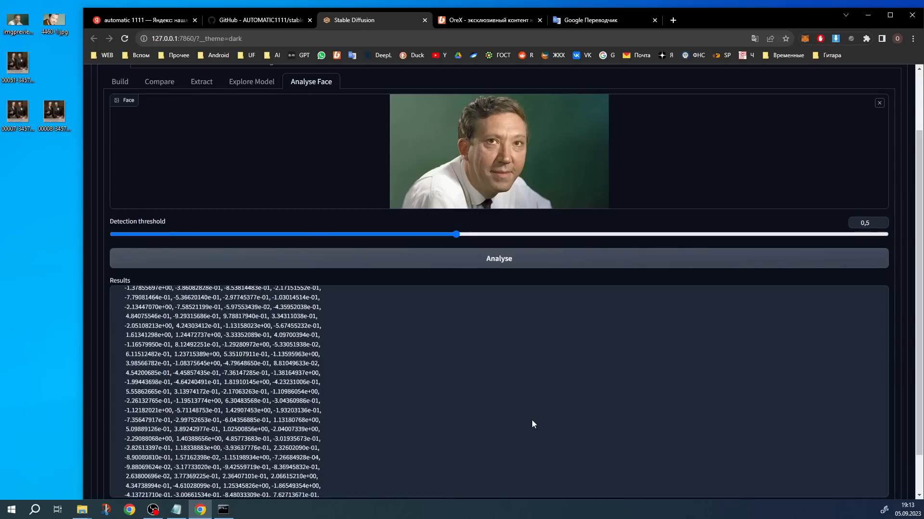
scroll(501, 420, "up", 6)
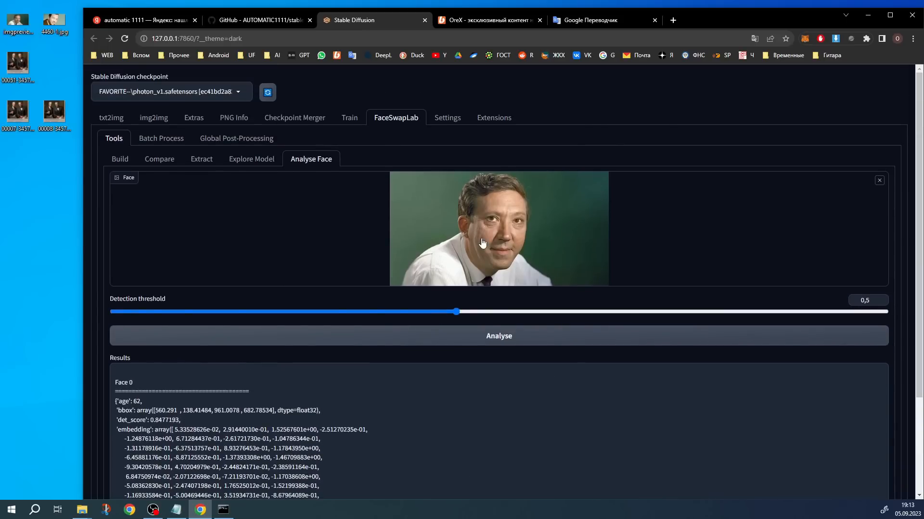
Look over FaceSwapLab's Batch Process page and expand the FaceSwapLab section in img2img to inspect its face settings
left_click(161, 140)
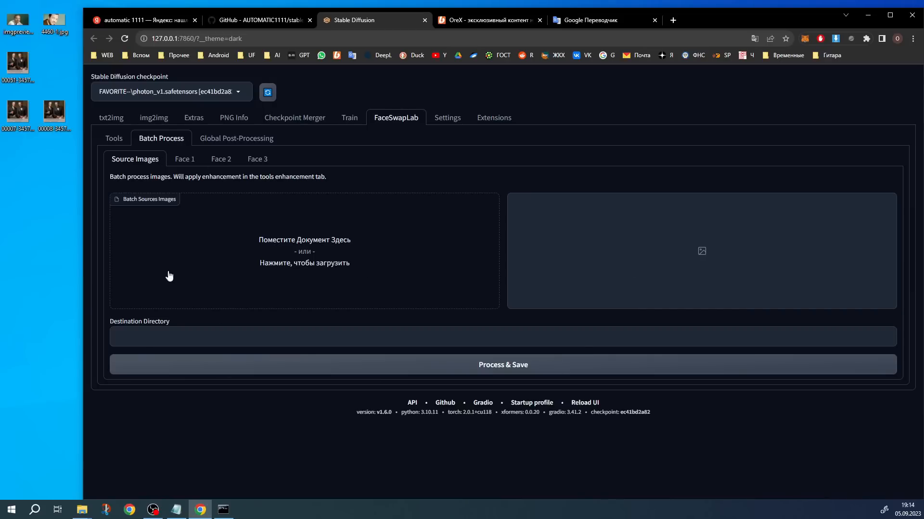
left_click(162, 121)
scroll(194, 238, "down", 8)
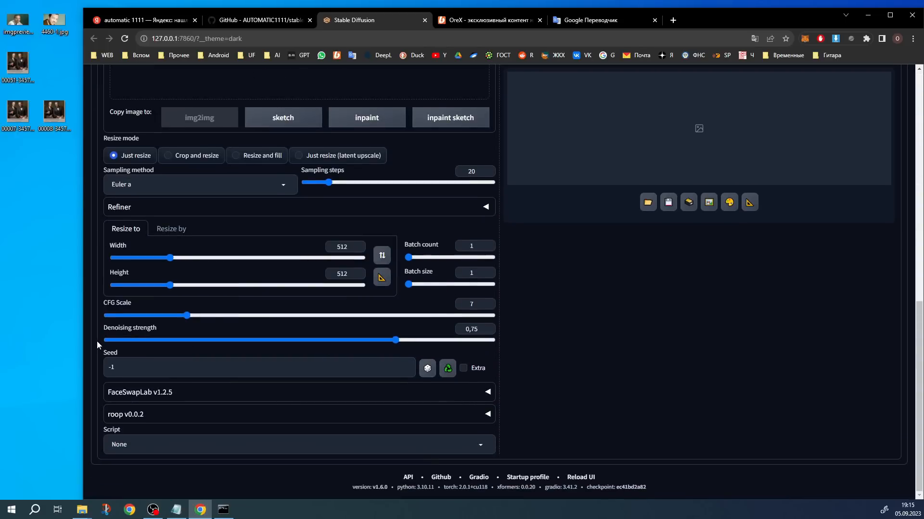
left_click(149, 394)
scroll(123, 302, "down", 2)
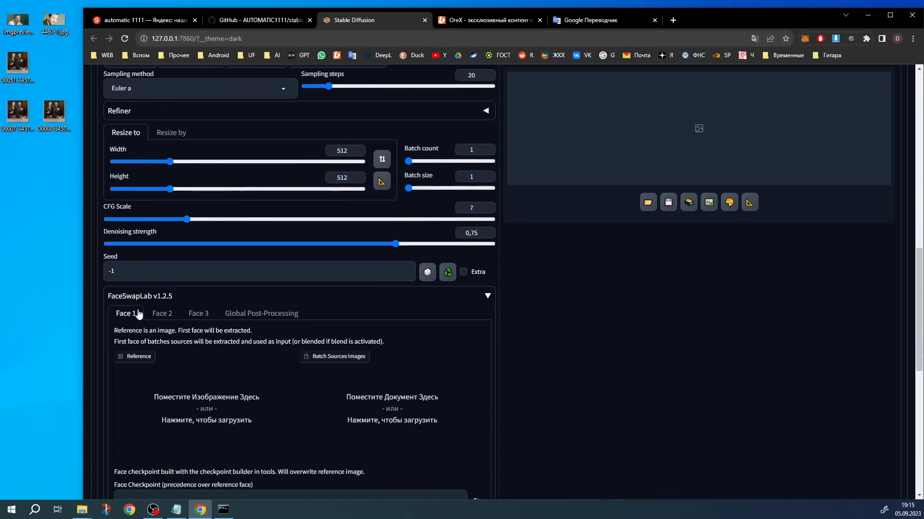
scroll(364, 180, "up", 10)
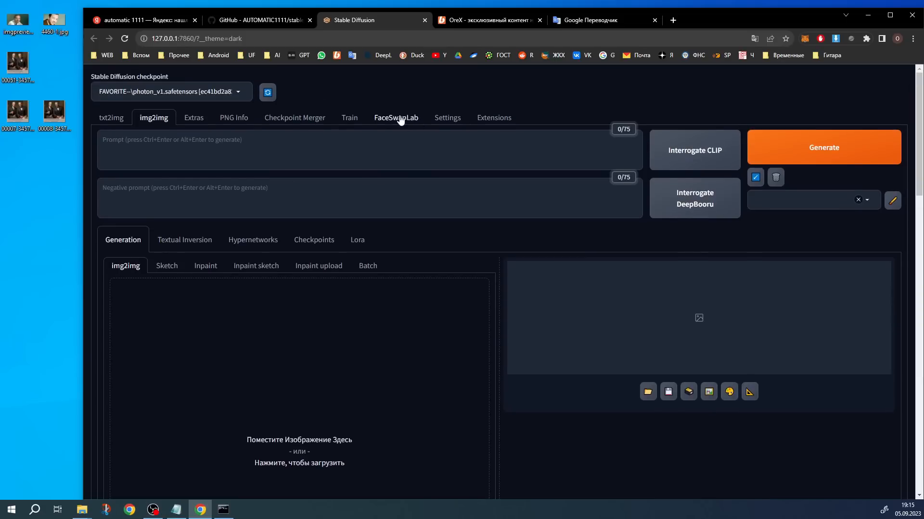
Compare FaceSwapLab's Batch Process source image and destination settings with the generation and FaceSwapLab settings in img2img
left_click(399, 118)
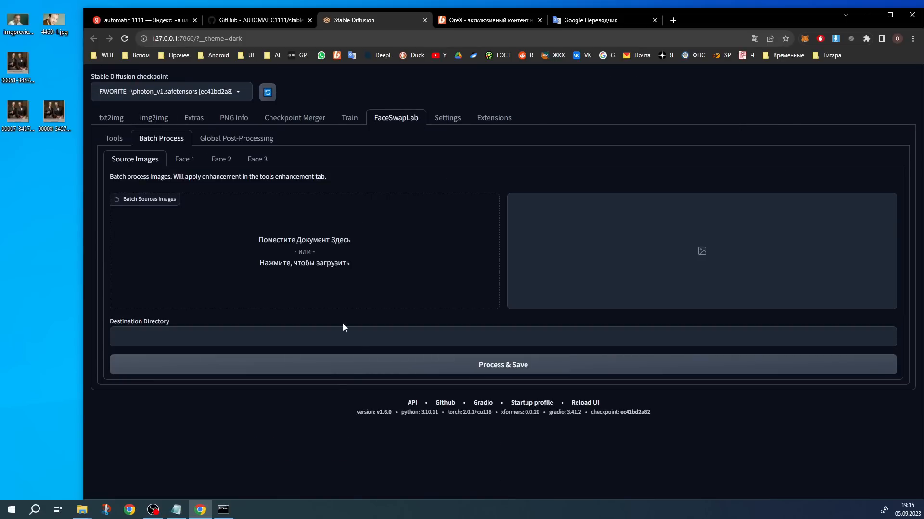
left_click(154, 119)
scroll(244, 326, "down", 3)
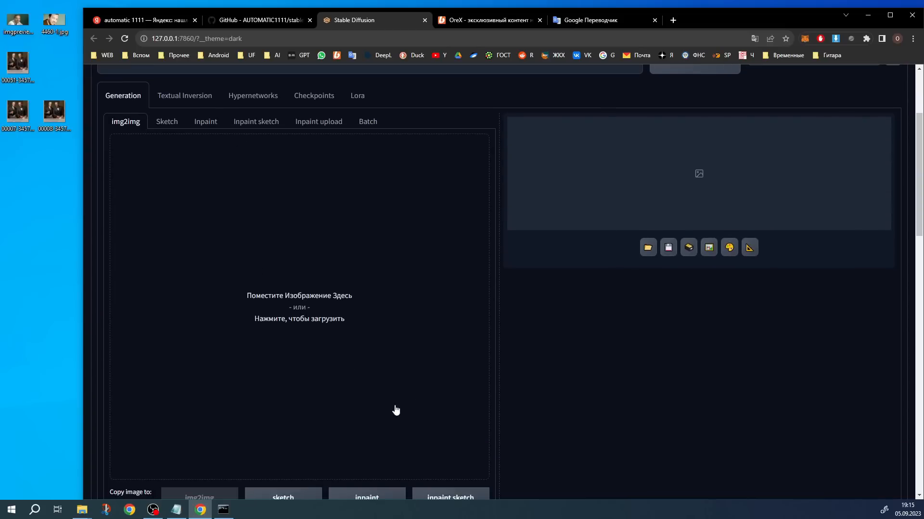
scroll(243, 347, "up", 3)
scroll(317, 340, "down", 9)
scroll(324, 407, "up", 2)
scroll(385, 288, "down", 4)
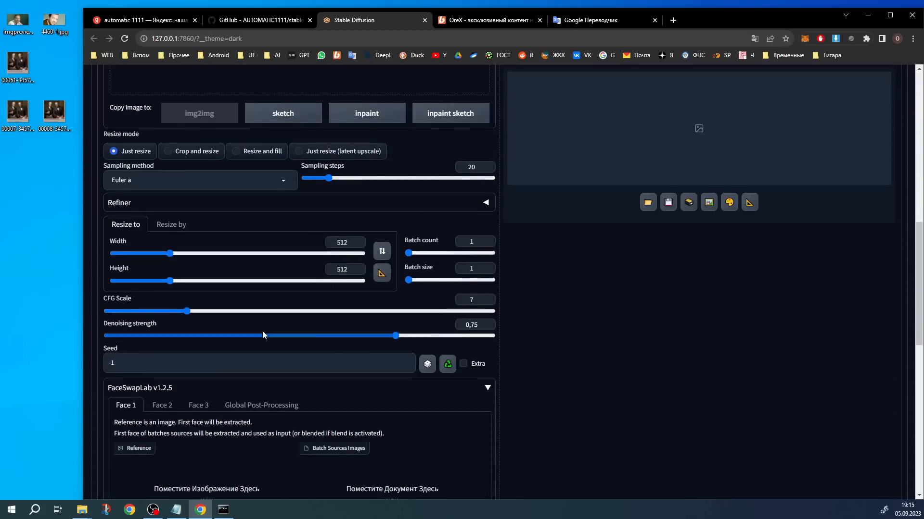
scroll(396, 327, "up", 8)
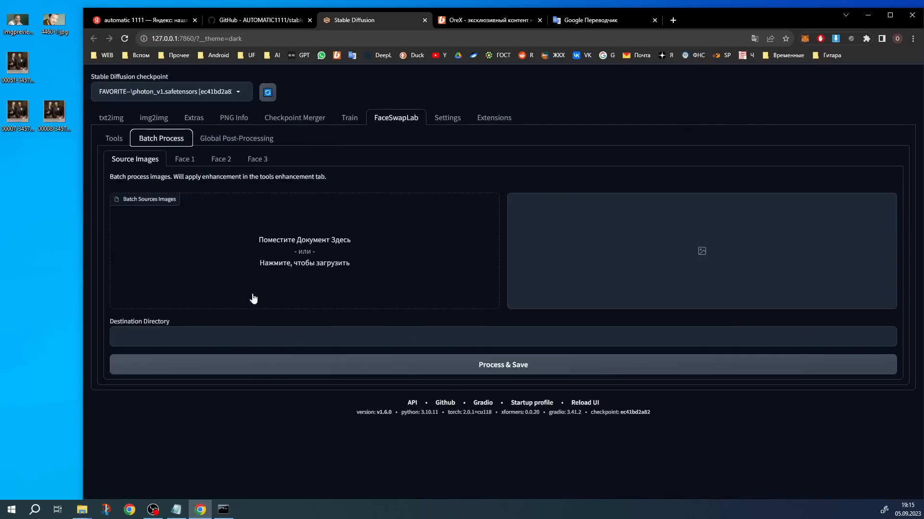
left_click_drag(20, 112, 330, 261)
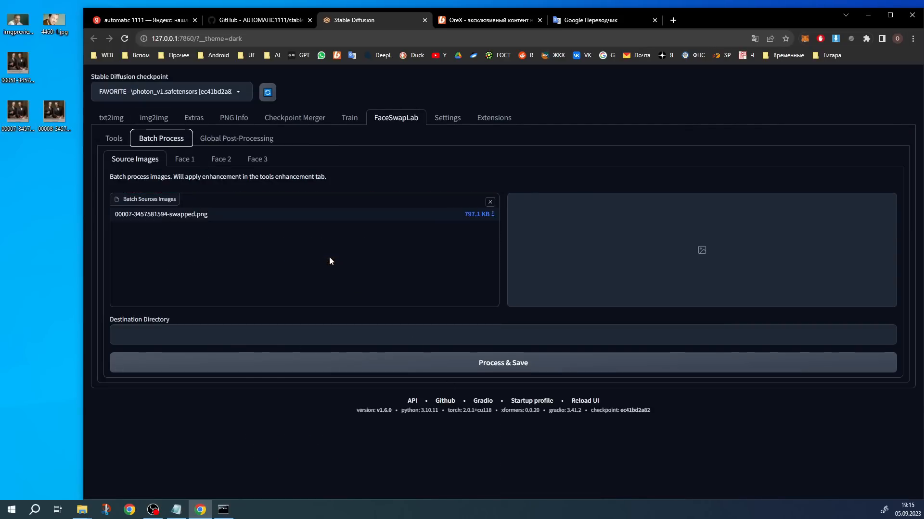
left_click(186, 160)
left_click_drag(18, 20, 358, 271)
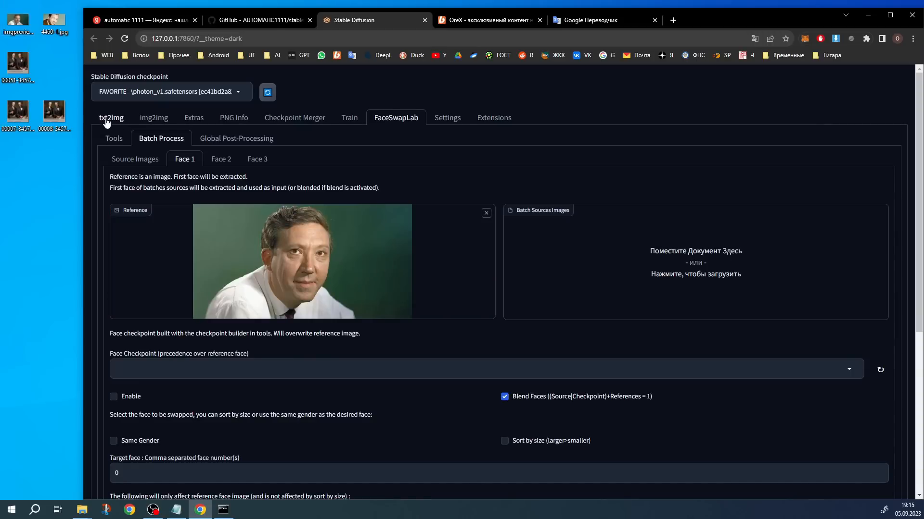
Review the GFPGAN face restoration option in FaceSwapLab's global post-processing and look over the txt2img page
left_click(232, 140)
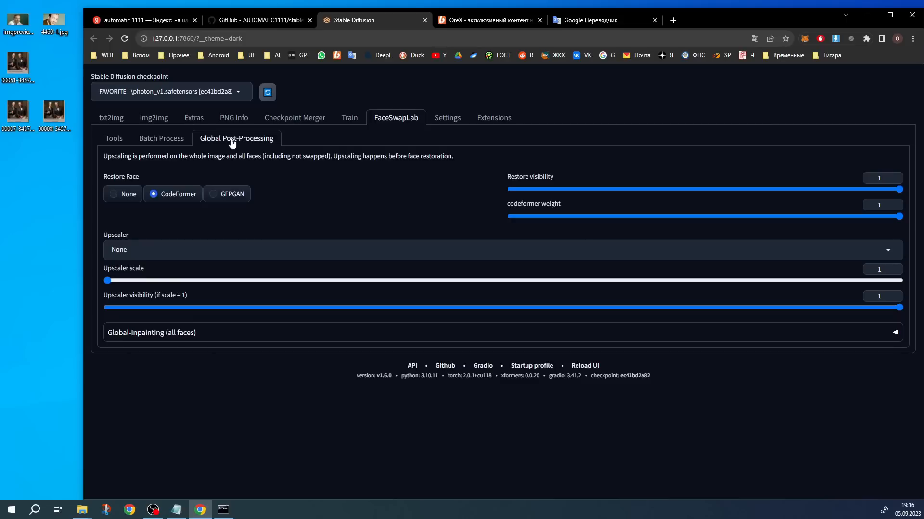
left_click(242, 197)
left_click(108, 117)
scroll(267, 288, "down", 6)
Expand Global-Inpainting (all faces) in global post-processing and examine its denoising, prompt, negative prompt, sampler and steps settings
left_click(202, 335)
scroll(184, 359, "down", 1)
scroll(189, 339, "down", 2)
scroll(275, 341, "up", 2)
scroll(195, 357, "down", 1)
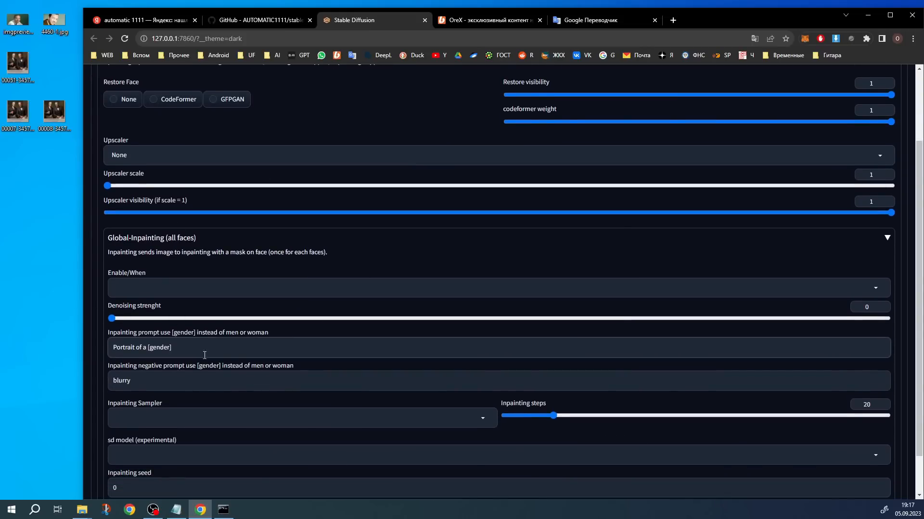
left_click(196, 380)
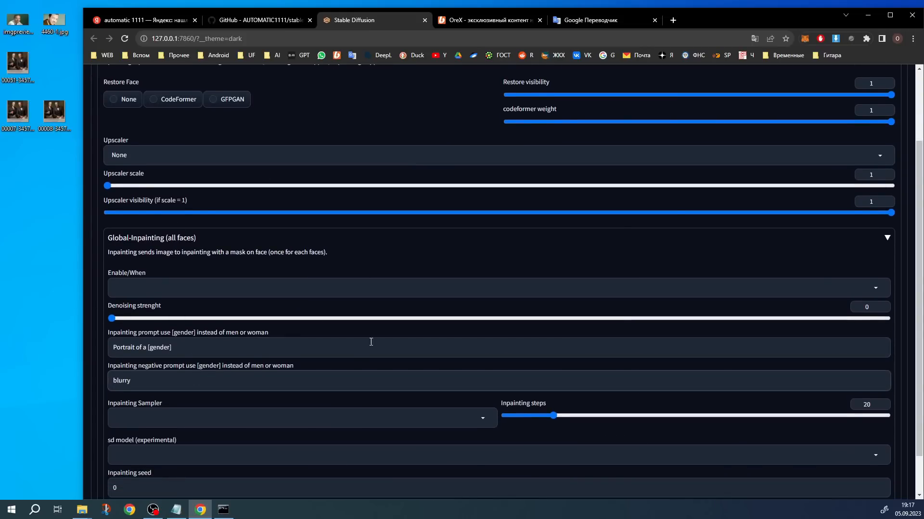
scroll(341, 365, "down", 1)
scroll(217, 434, "up", 3)
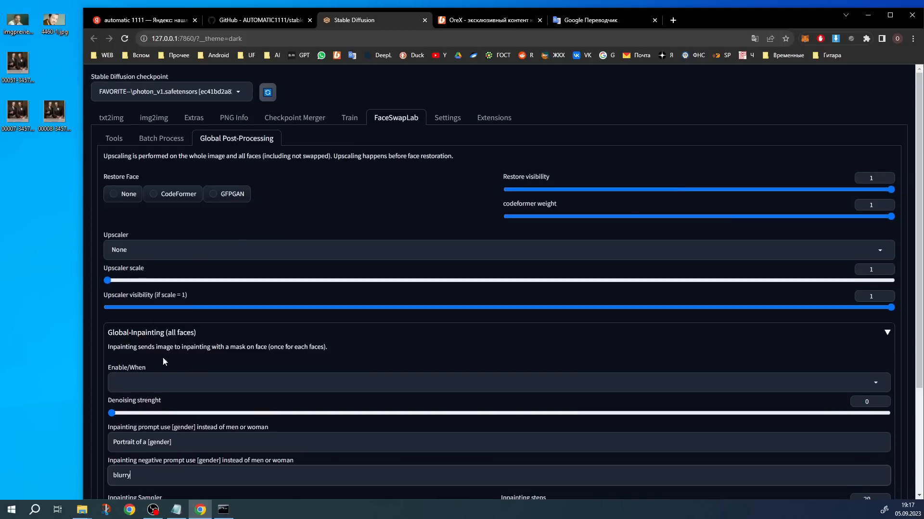
left_click(152, 336)
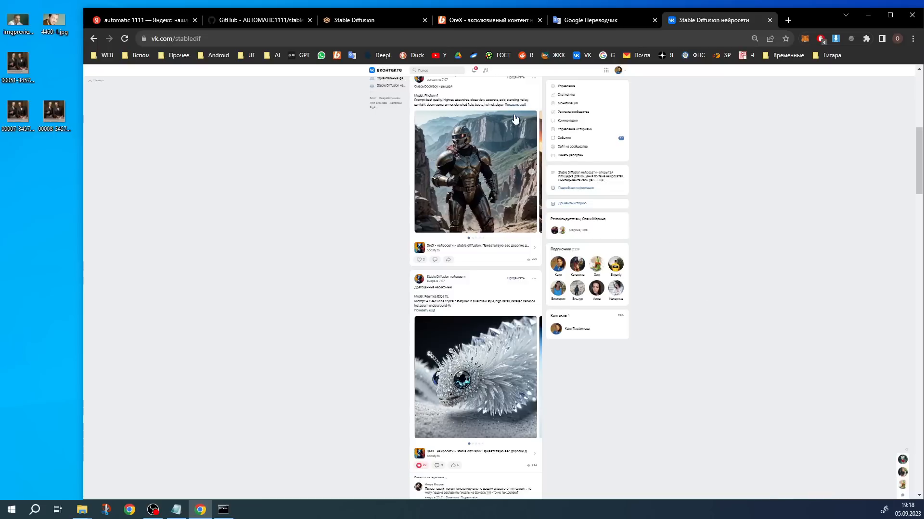
Browse the posts and generated images on the Stable Diffusion нейросети community page on VK
scroll(514, 117, "down", 15)
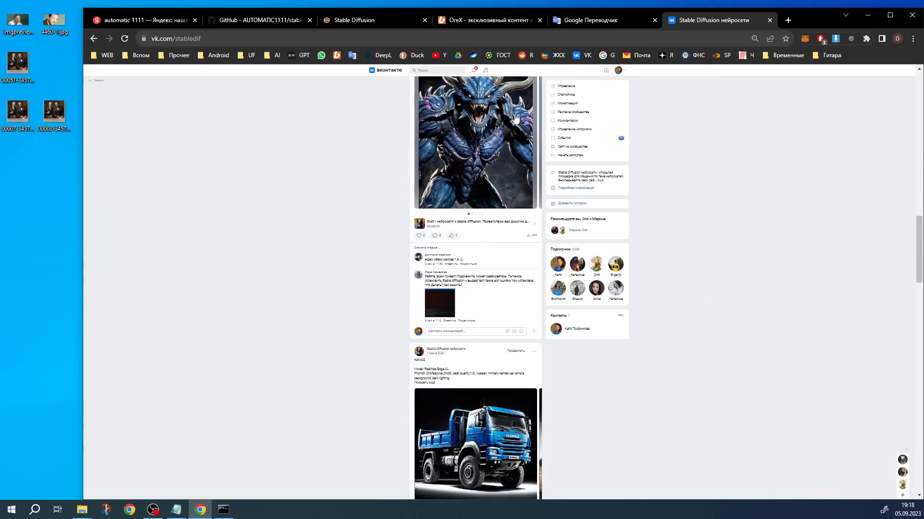
scroll(515, 139, "down", 3)
scroll(512, 231, "down", 5)
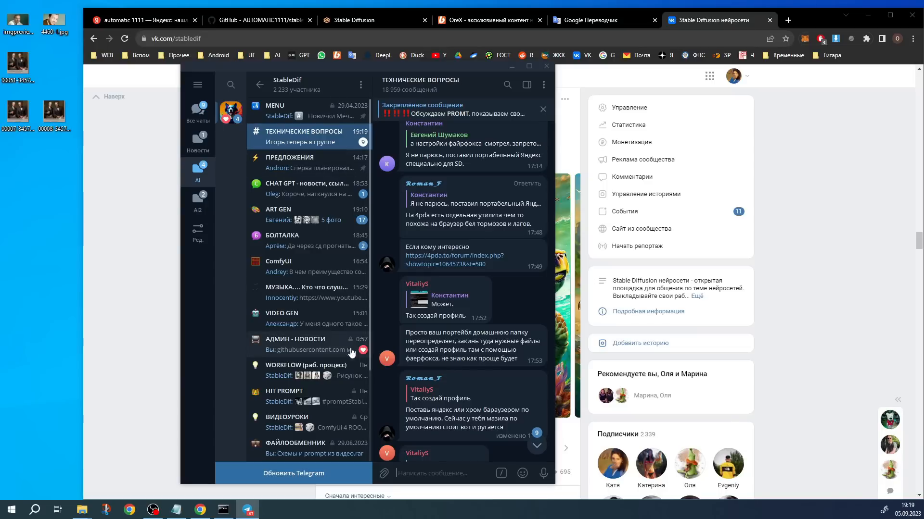
Switch to Telegram and look through the StableDif group's topics, including CHAT GPT, ComfyUI and ТЕХНИЧЕСКИЕ ВОПРОСЫ
left_click(327, 163)
left_click(325, 188)
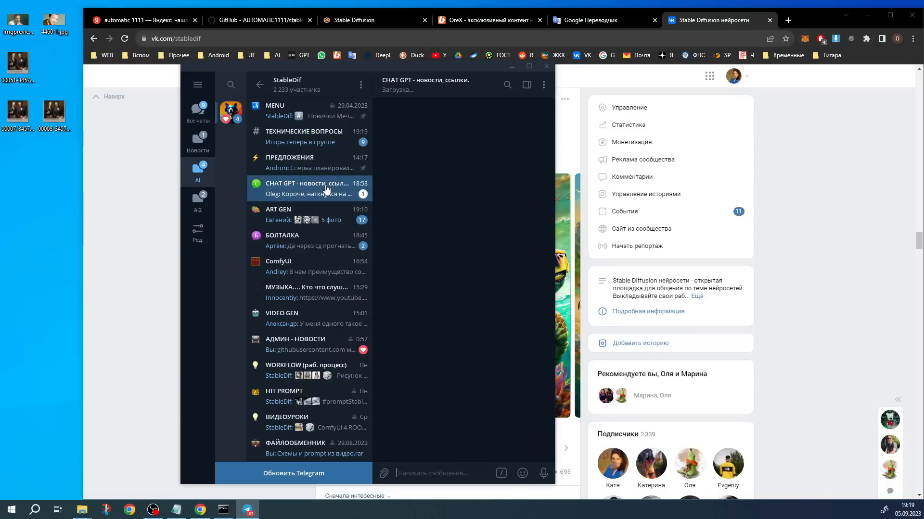
left_click(298, 266)
left_click(263, 150)
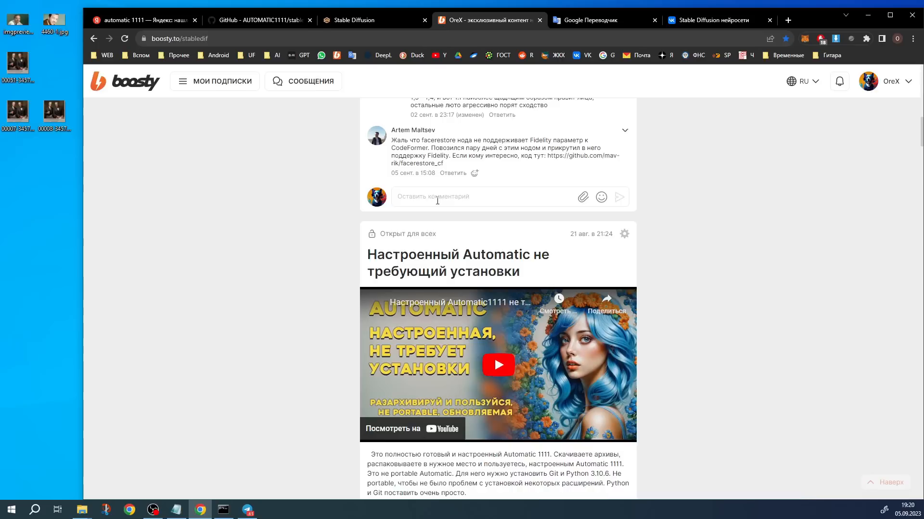
Switch to the stabledif page on Boosty and read the configured Automatic post's extensions, chapter list and download links
scroll(461, 278, "down", 2)
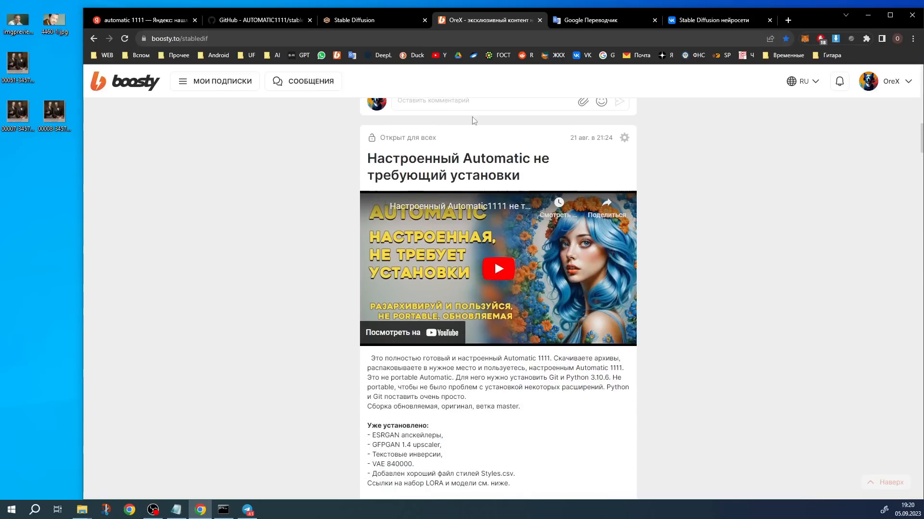
scroll(497, 242, "down", 3)
scroll(498, 242, "down", 8)
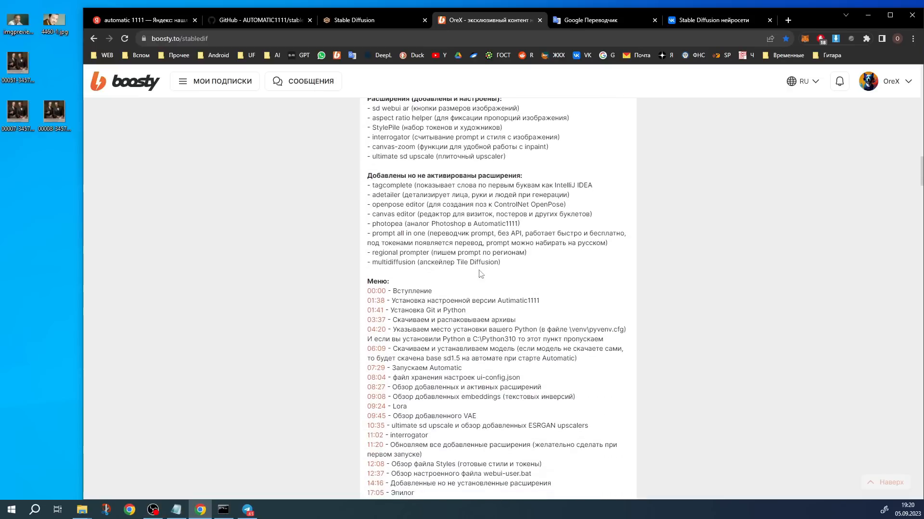
scroll(481, 274, "down", 2)
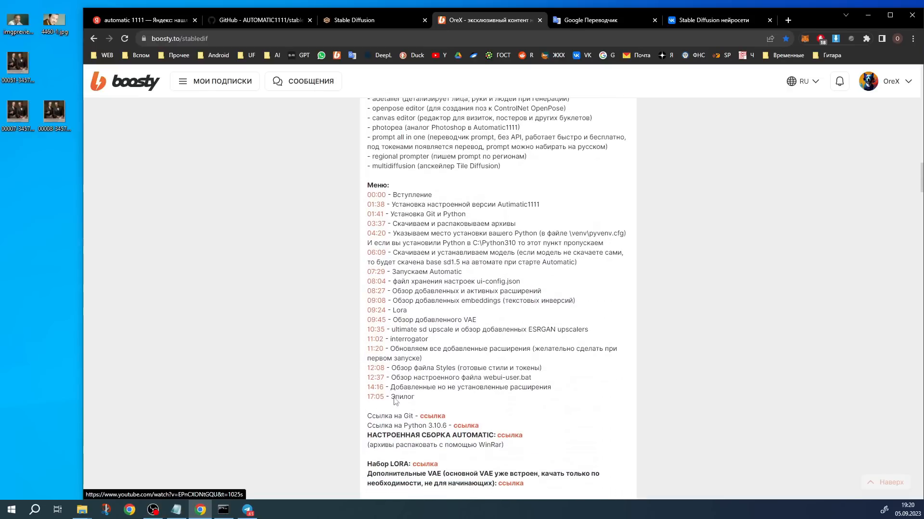